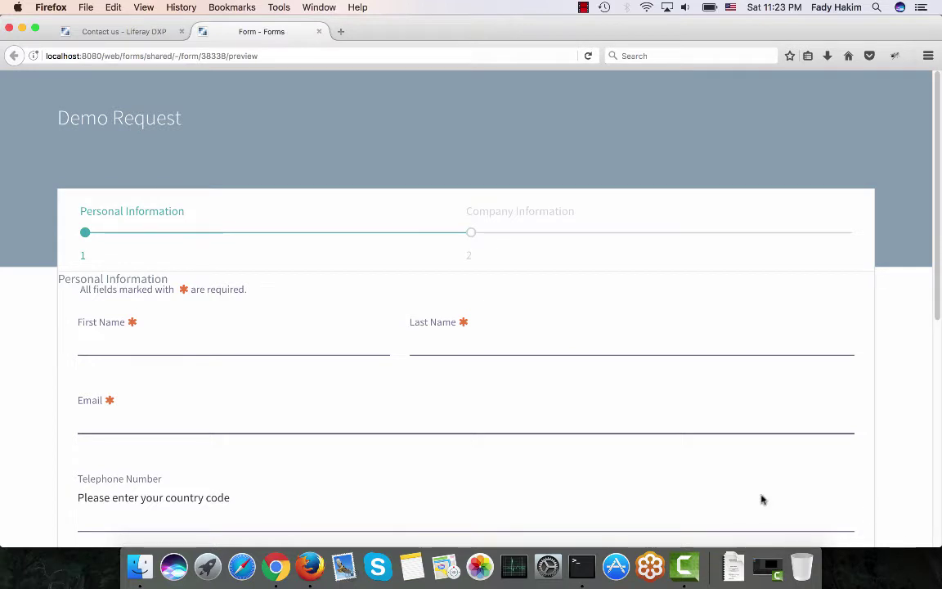
Reload the form preview, then switch to the Contact us page showing the embedded Demo Request form.
scroll(564, 228, down, 2)
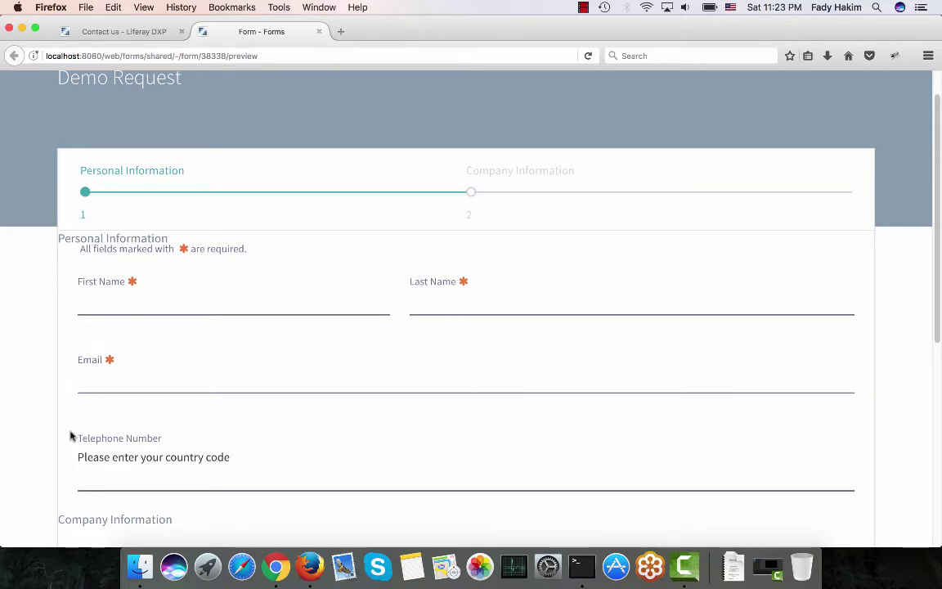
click(188, 53)
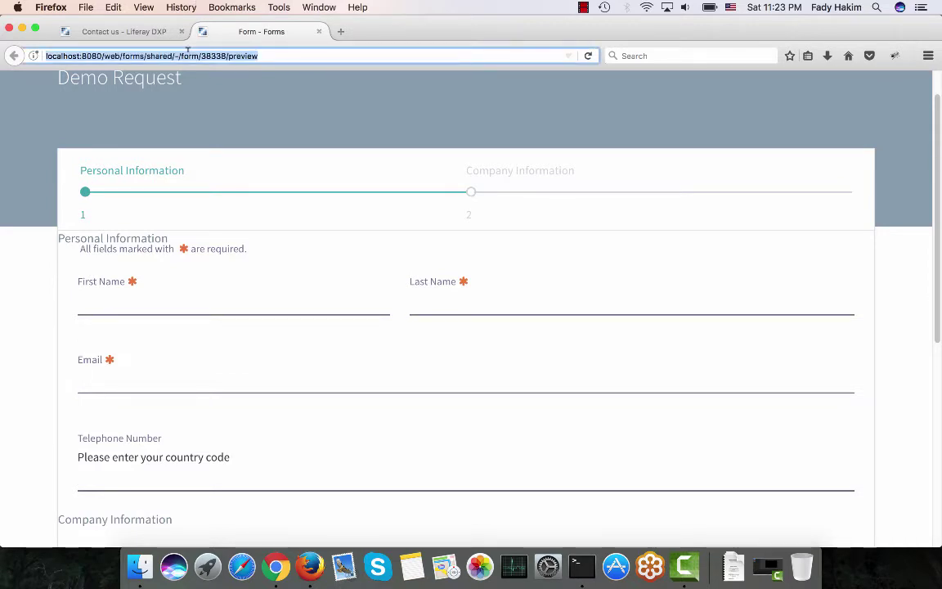
key(Return)
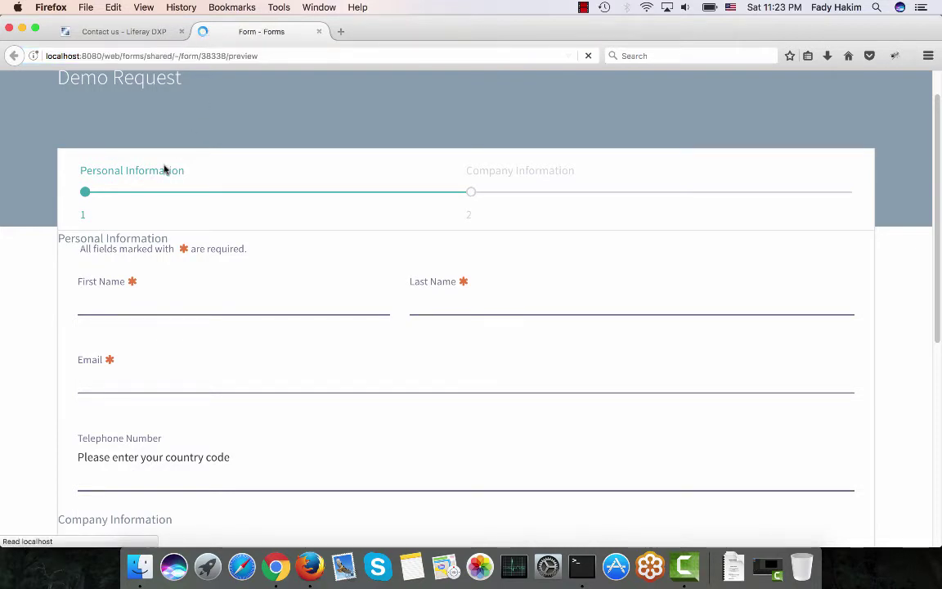
click(143, 36)
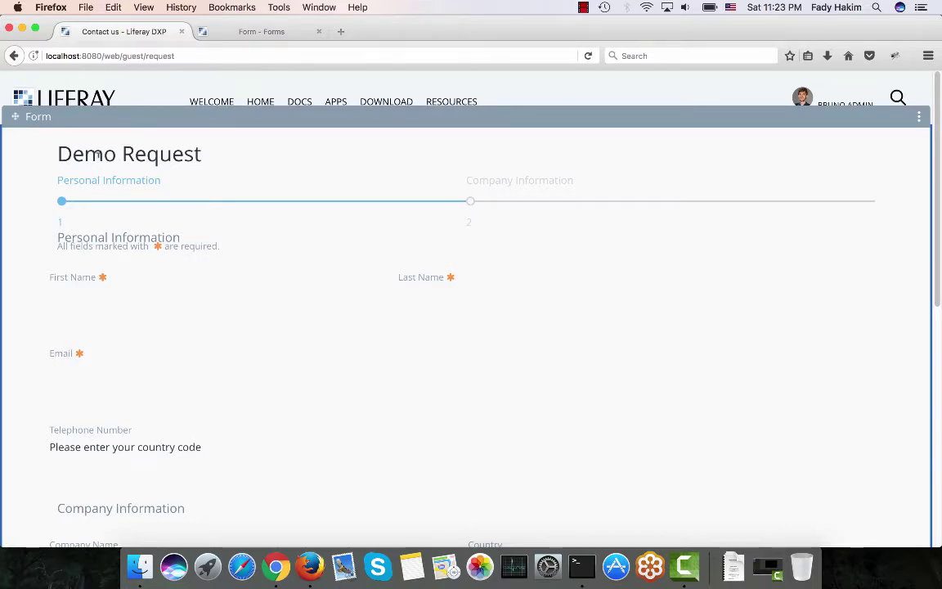
Check the form preview, then go from Contact us to the Download page with its downloadChart.
click(209, 36)
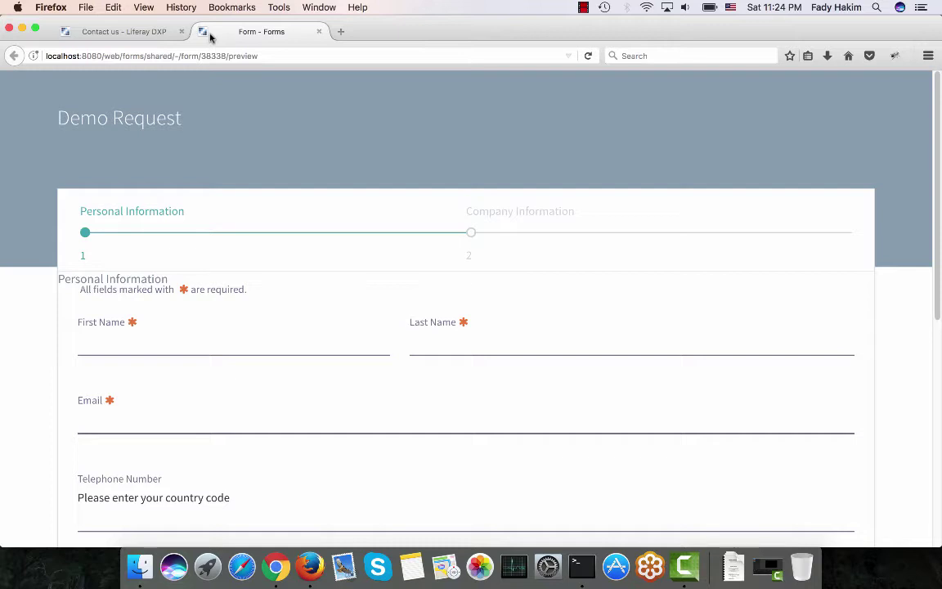
click(127, 32)
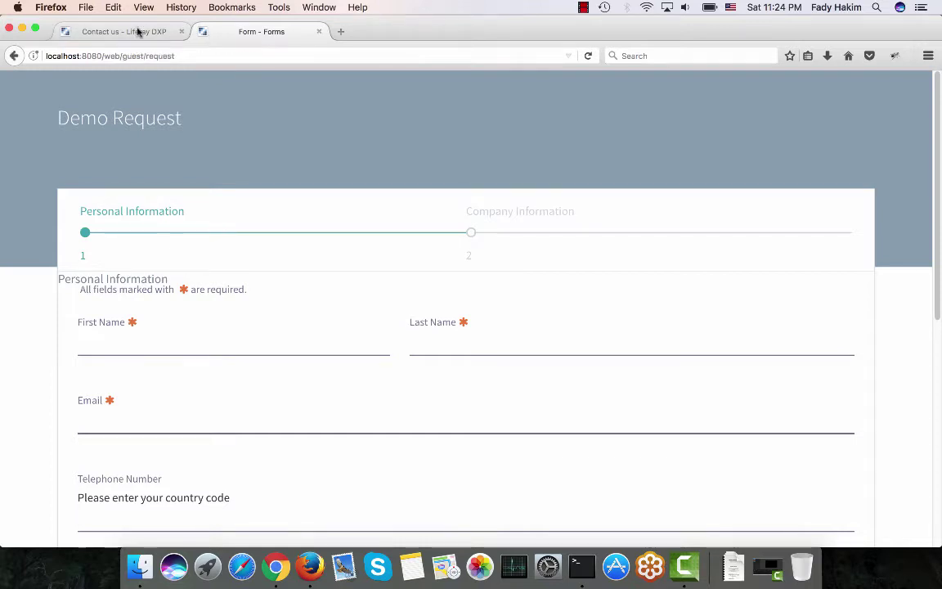
mouse_move(306, 115)
click(391, 103)
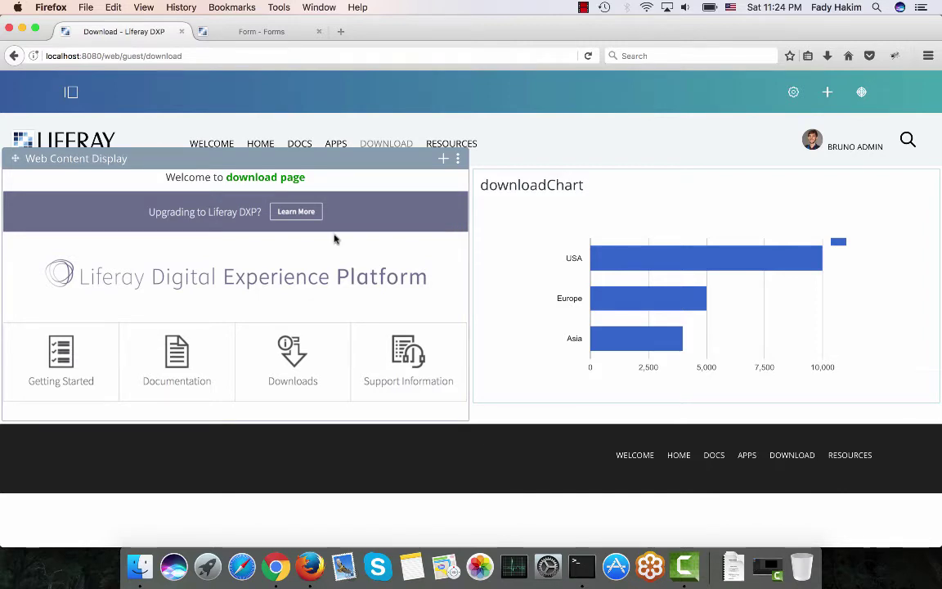
Use the product menu's Content section to open the Forms admin list showing Demo Request.
click(71, 92)
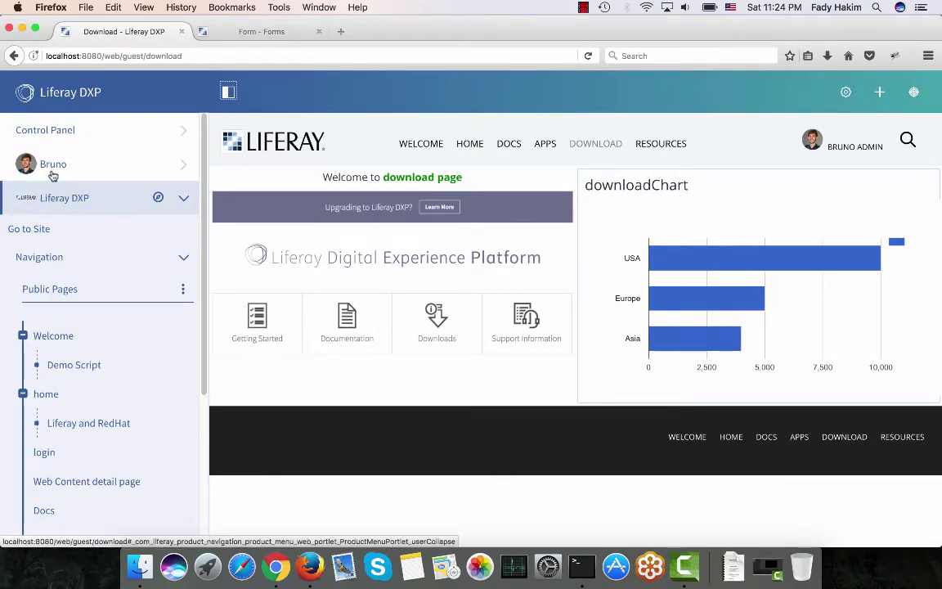
scroll(87, 258, down, 1)
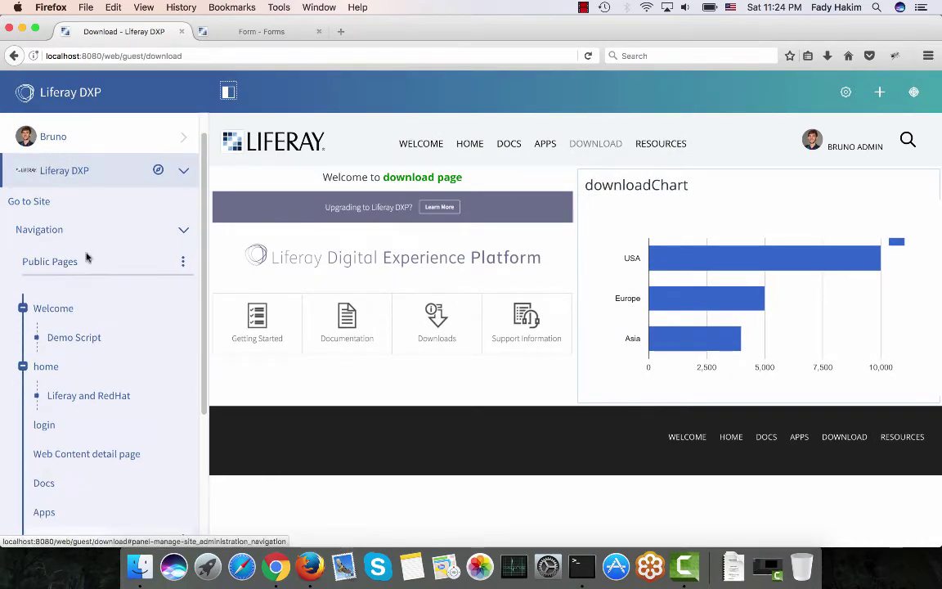
click(89, 237)
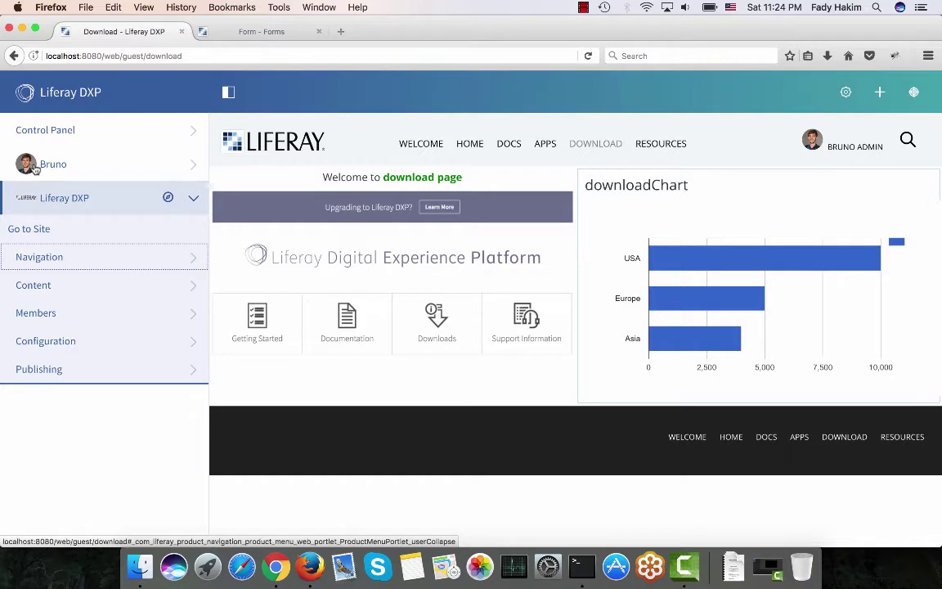
click(54, 286)
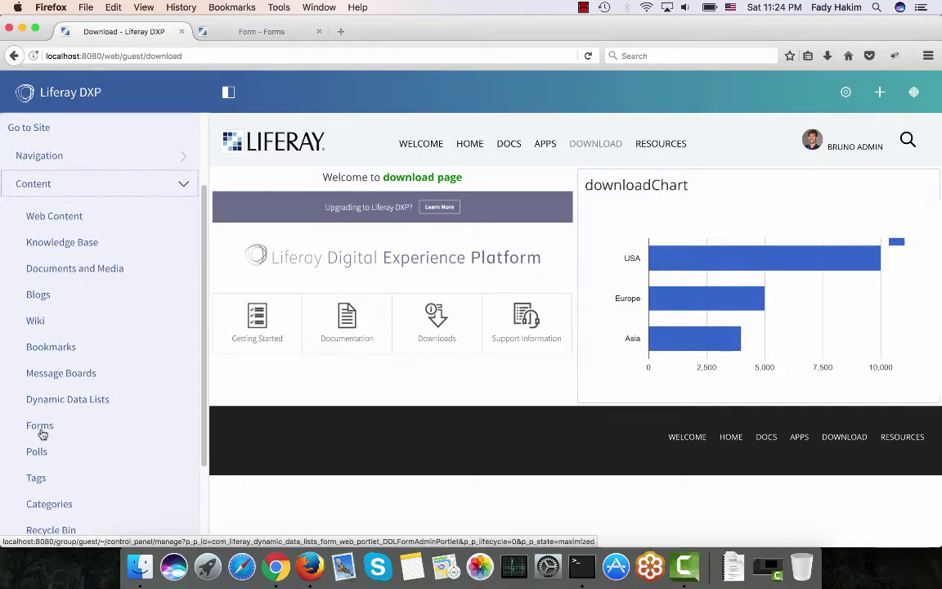
click(35, 427)
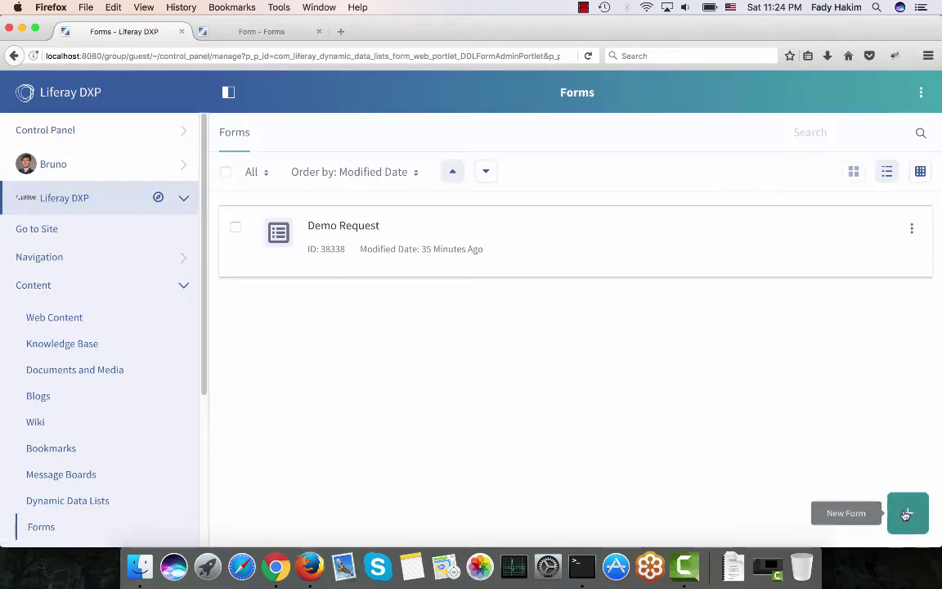
Create a new form titled 'Feedback' with its first page titled 'Personal Information'.
click(908, 515)
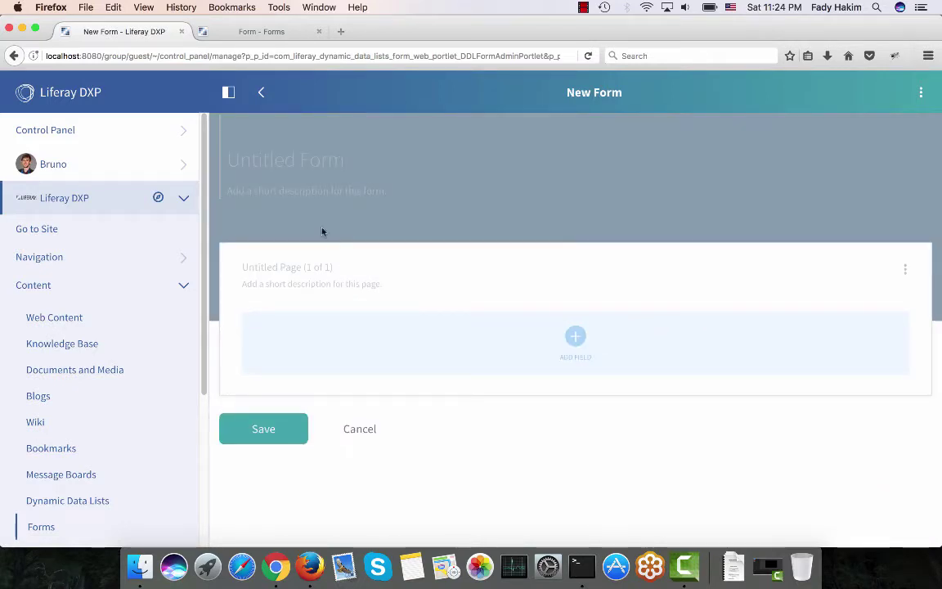
click(279, 157)
text(F)
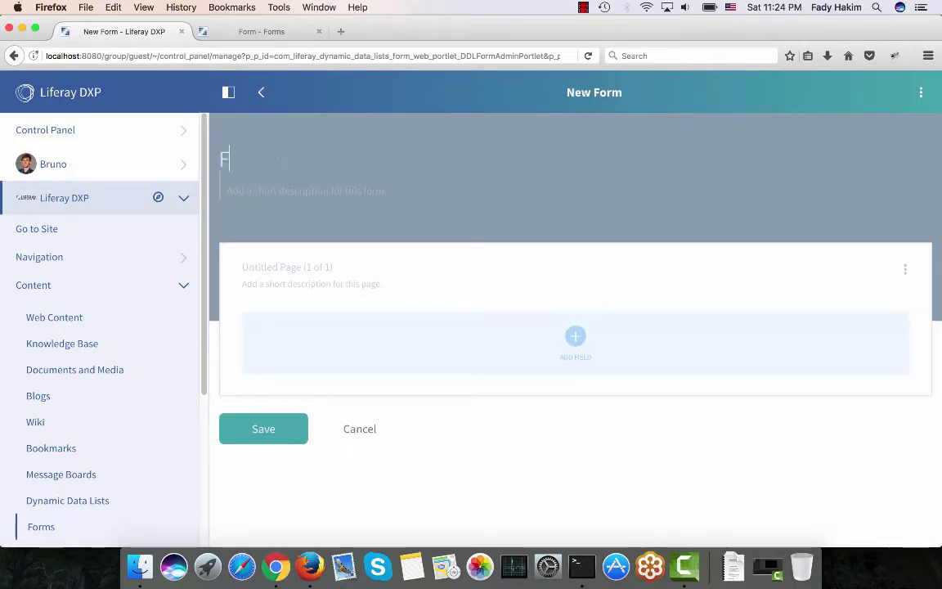
text(eedback)
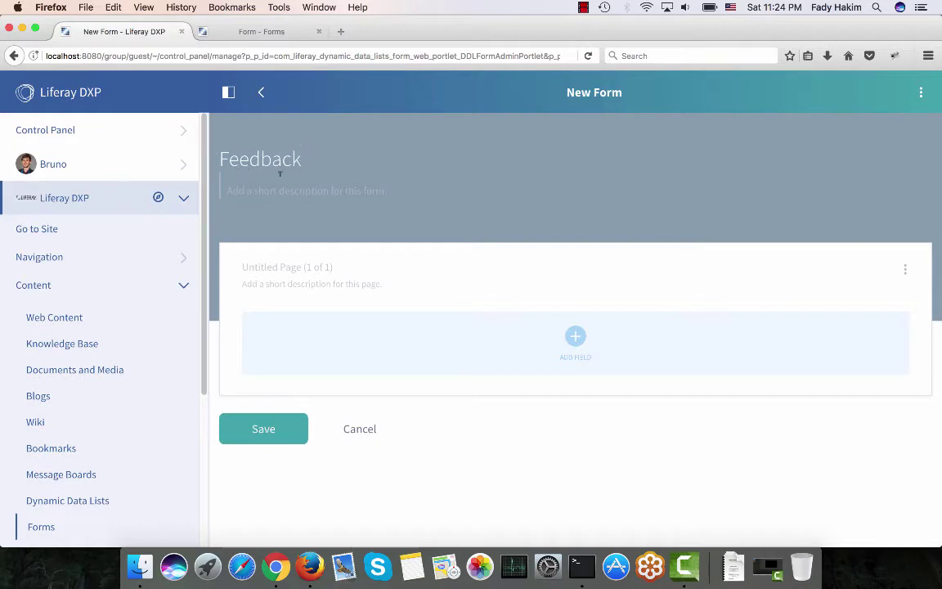
click(263, 266)
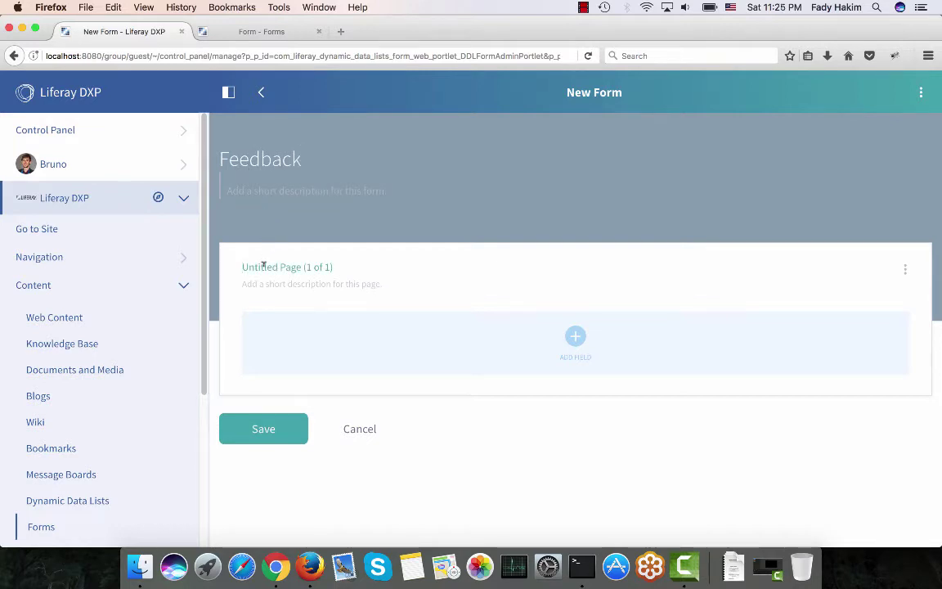
text(Perso)
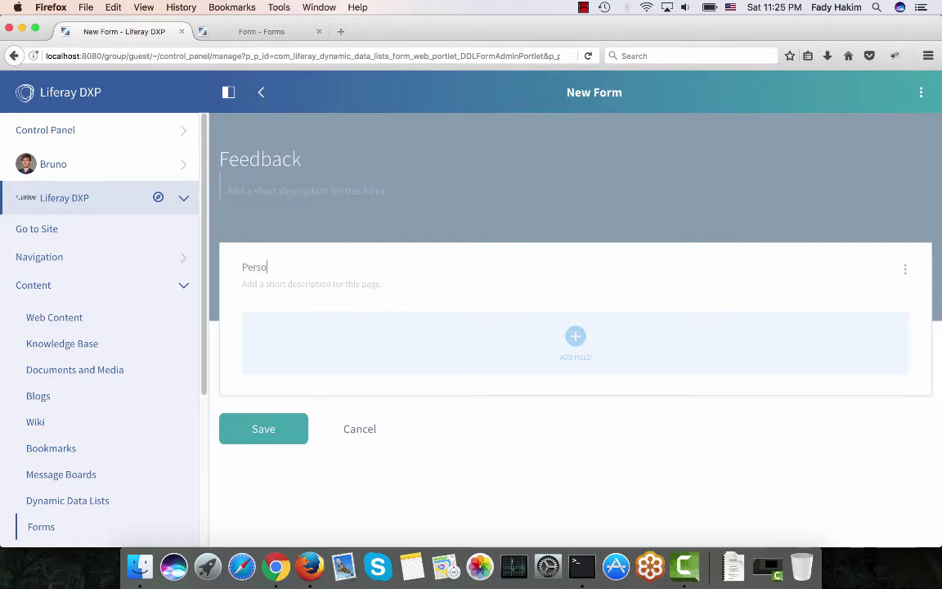
text(nal Information)
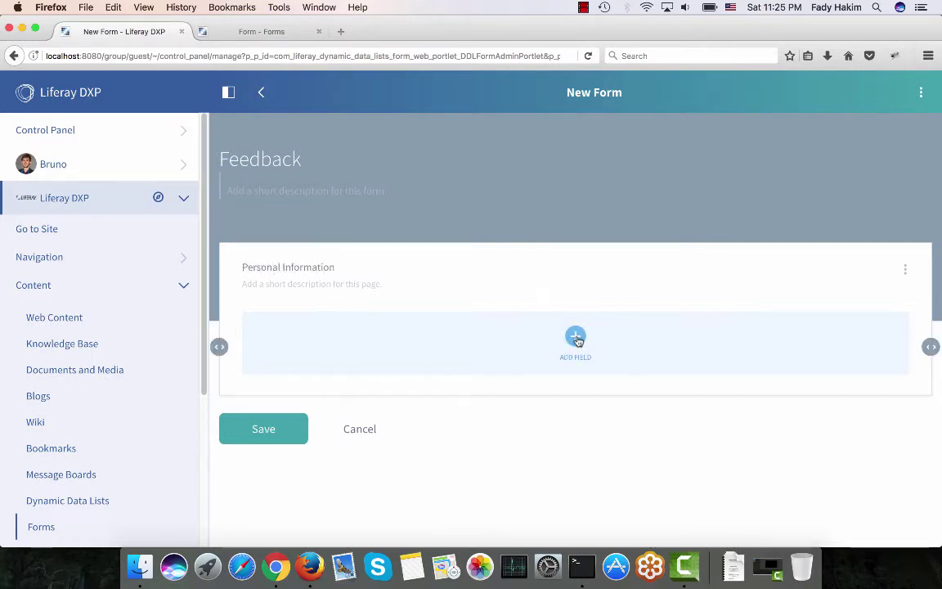
Add a single-line Text Field labelled 'Name' with Required Field switched on.
click(576, 337)
click(569, 304)
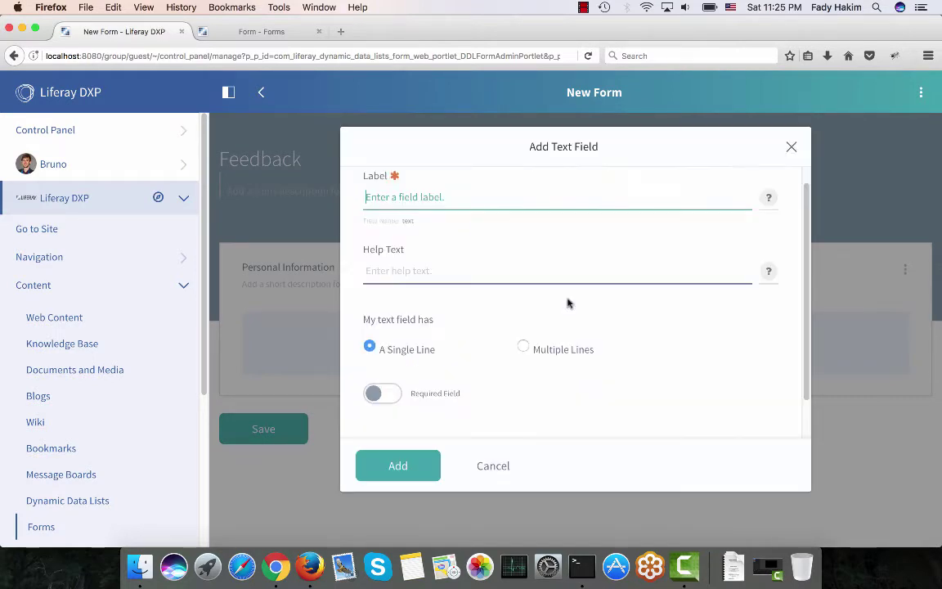
click(792, 150)
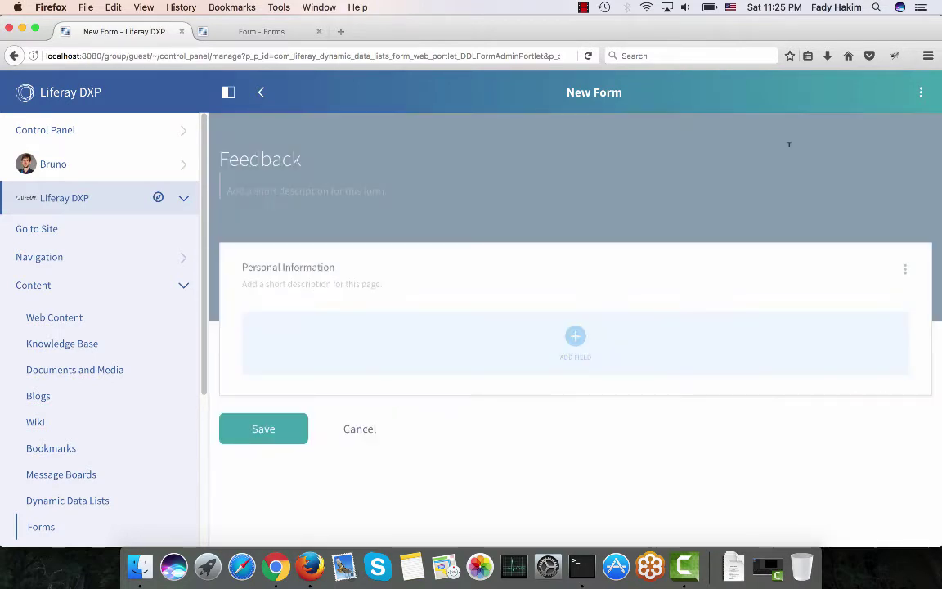
click(578, 343)
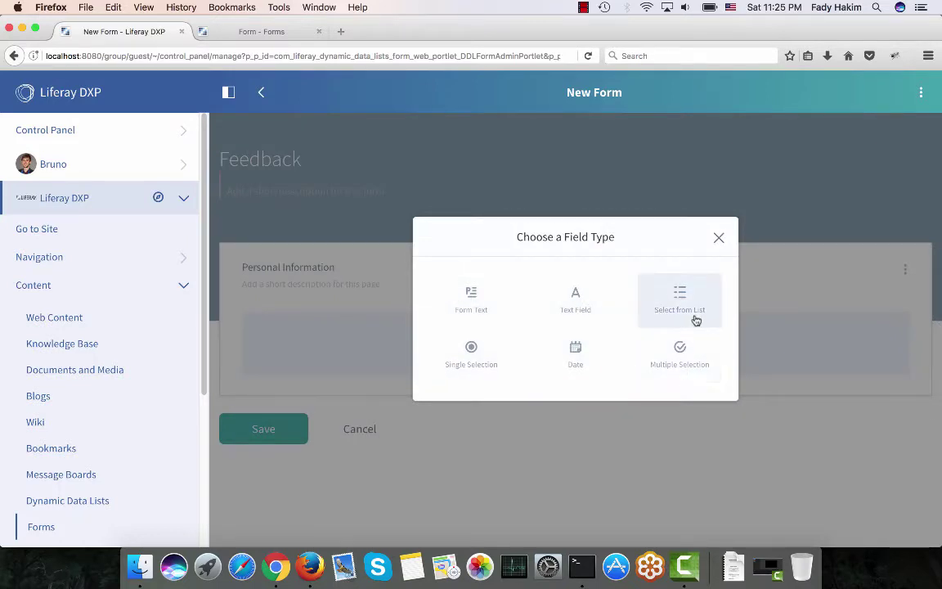
click(575, 297)
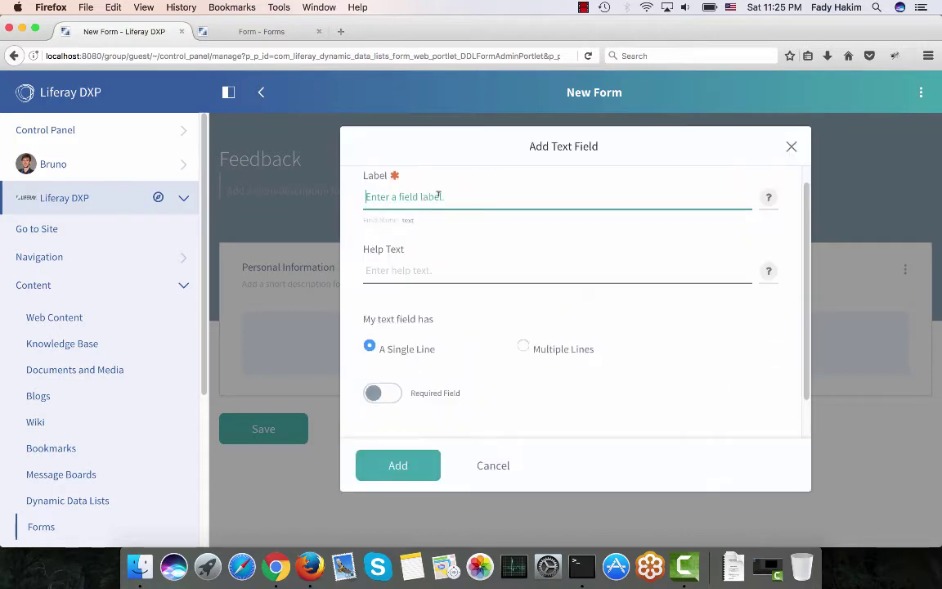
text(Name)
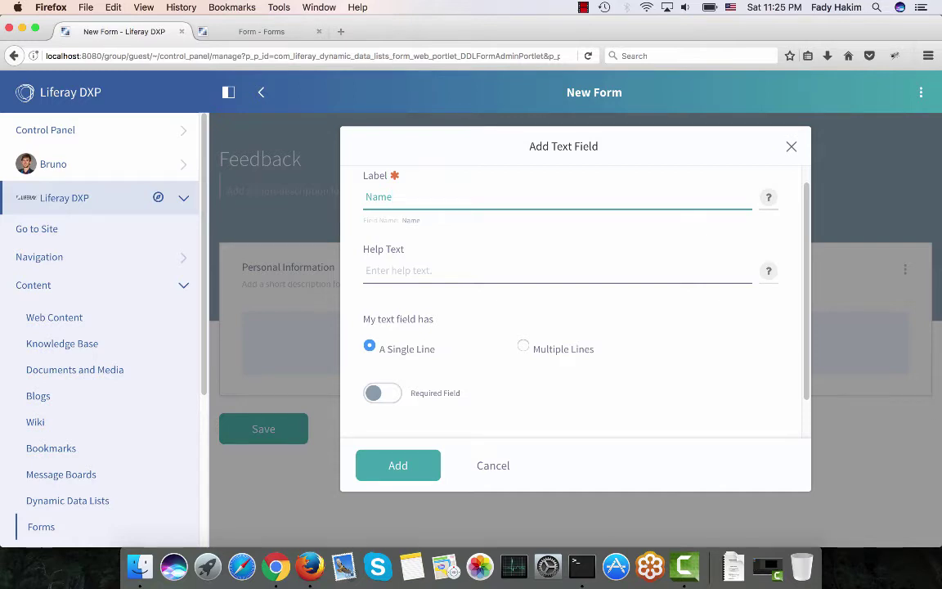
scroll(451, 260, down, 1)
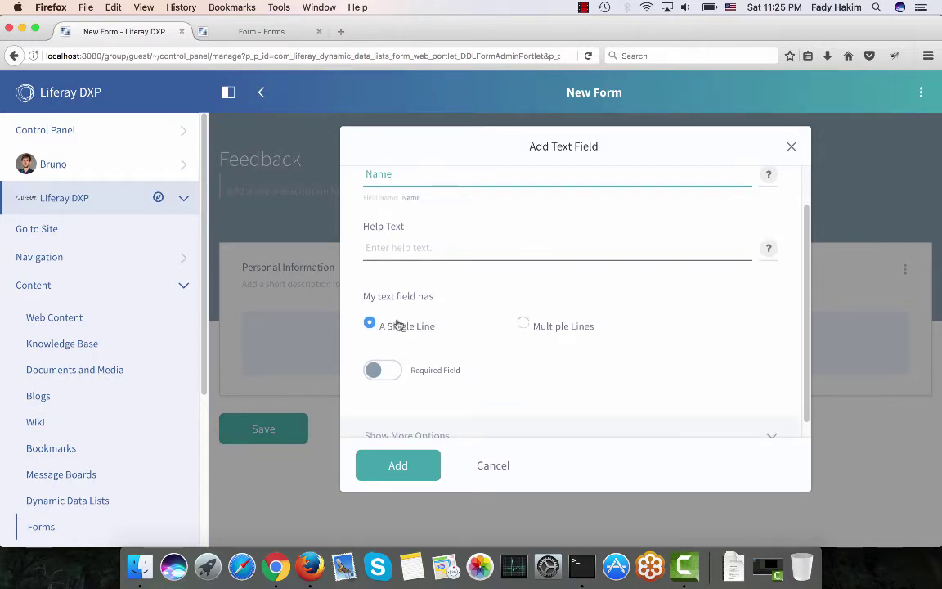
click(394, 374)
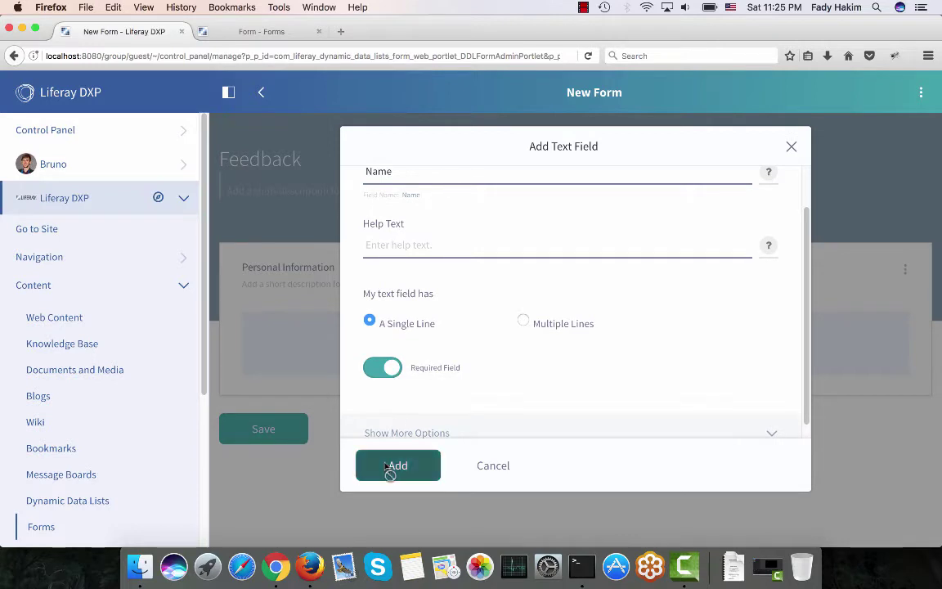
click(395, 465)
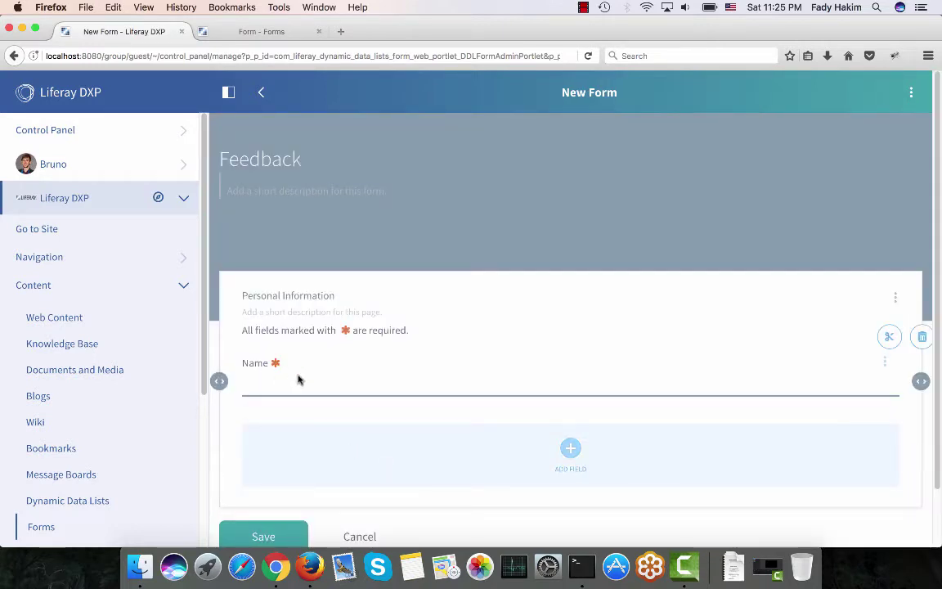
Narrow Name to half the row and add a 'Country' select-from-list field using From Data Provider.
drag(921, 381, 570, 380)
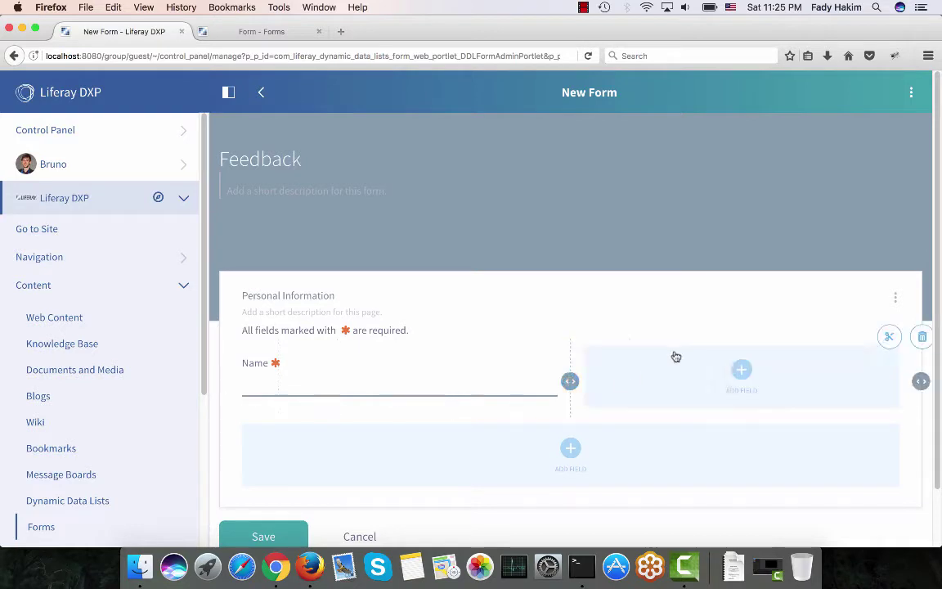
click(742, 373)
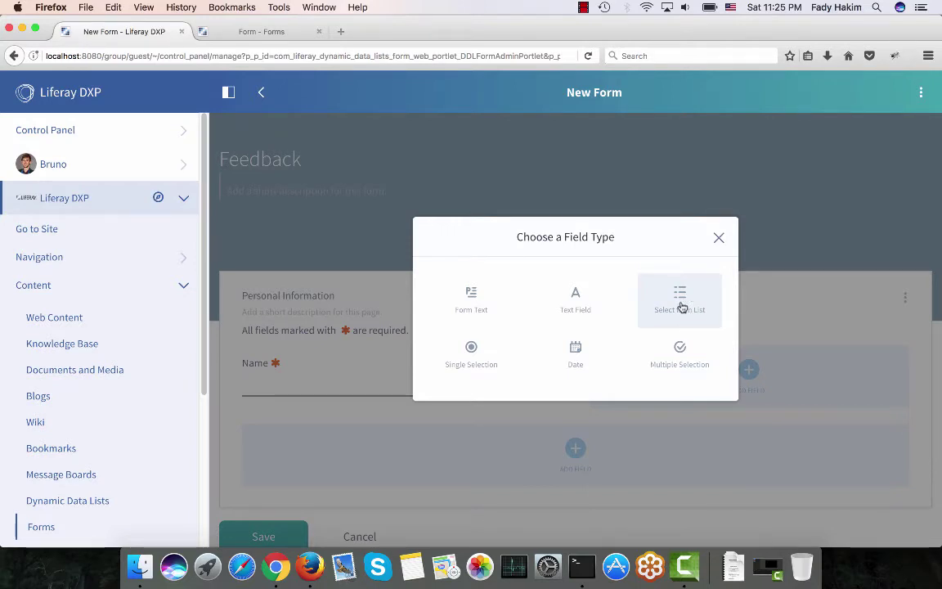
click(681, 305)
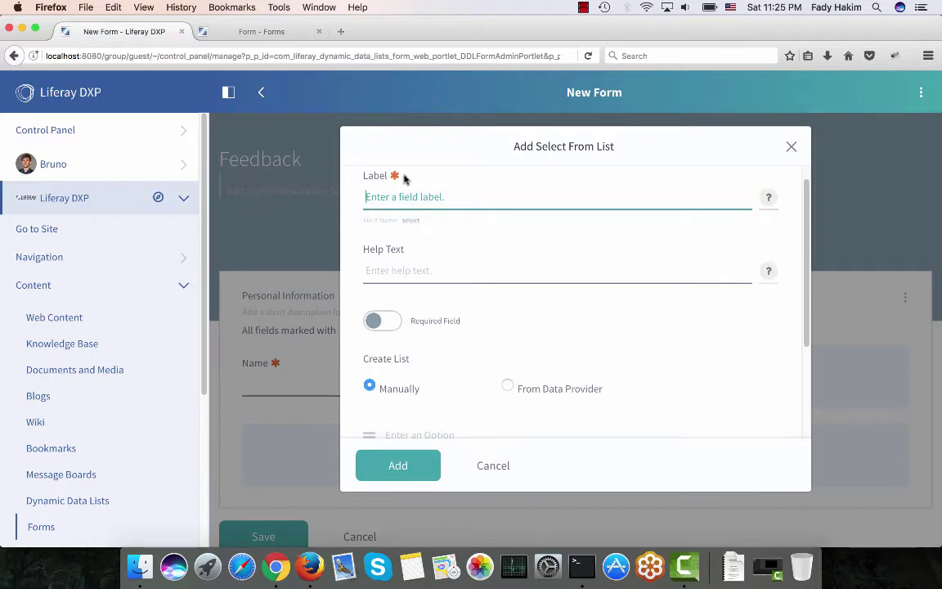
text(Country)
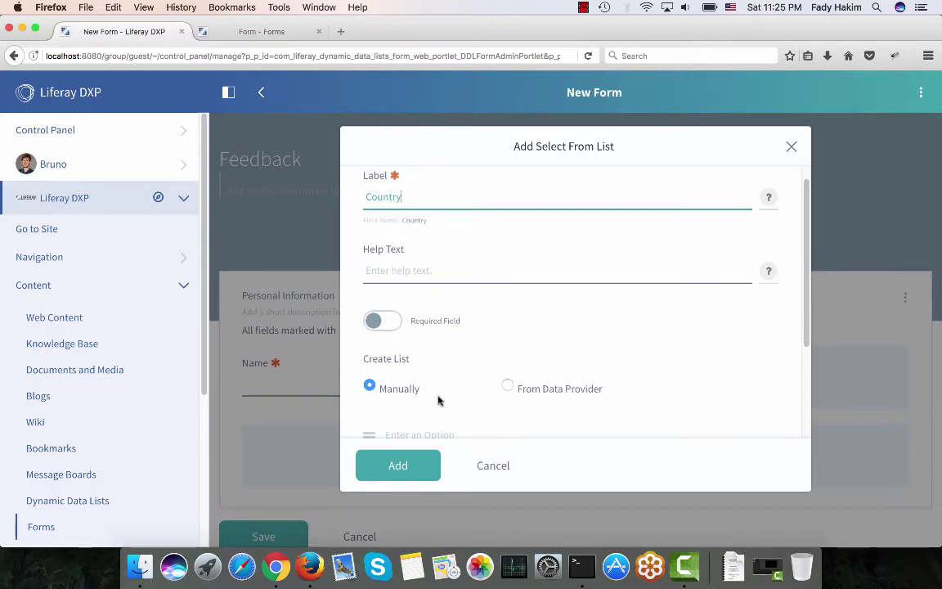
scroll(425, 397, down, 1)
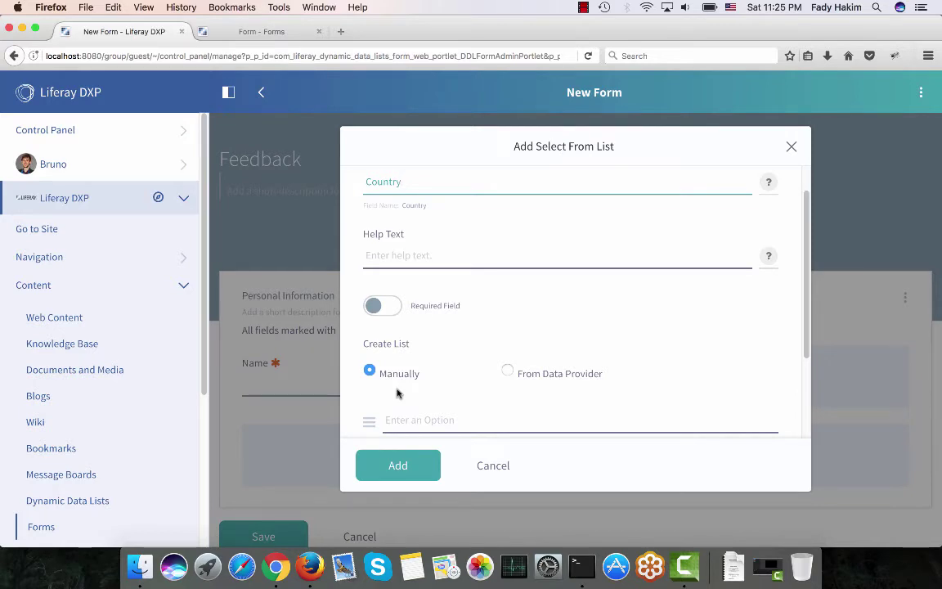
click(508, 371)
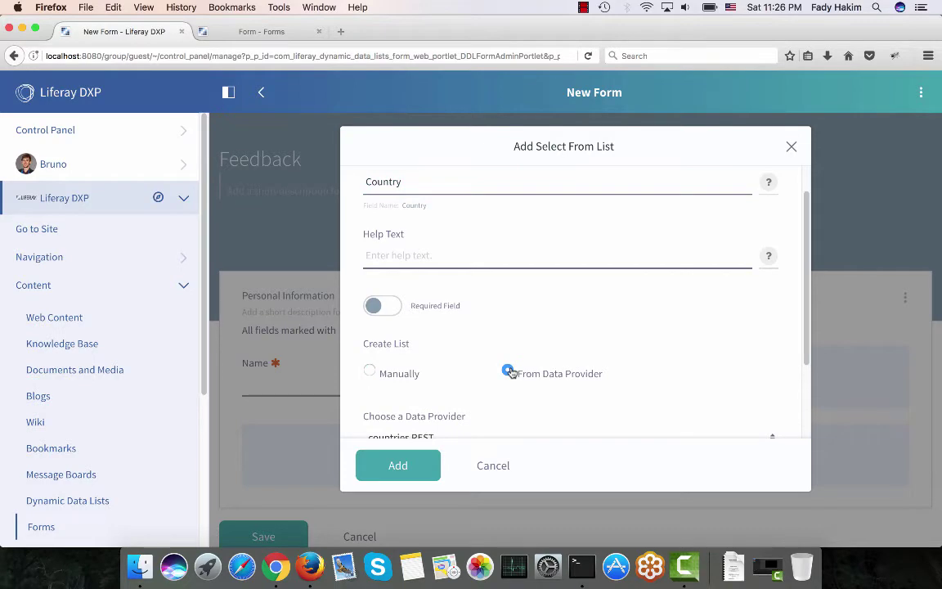
scroll(508, 371, down, 2)
Copy the restcountries provider URL from Notes.
click(406, 569)
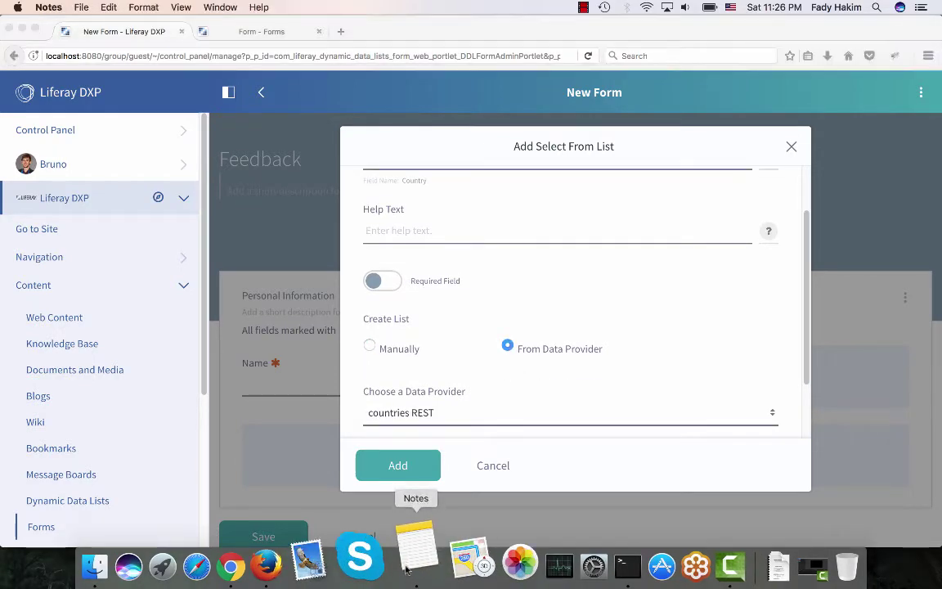
drag(423, 453, 291, 449)
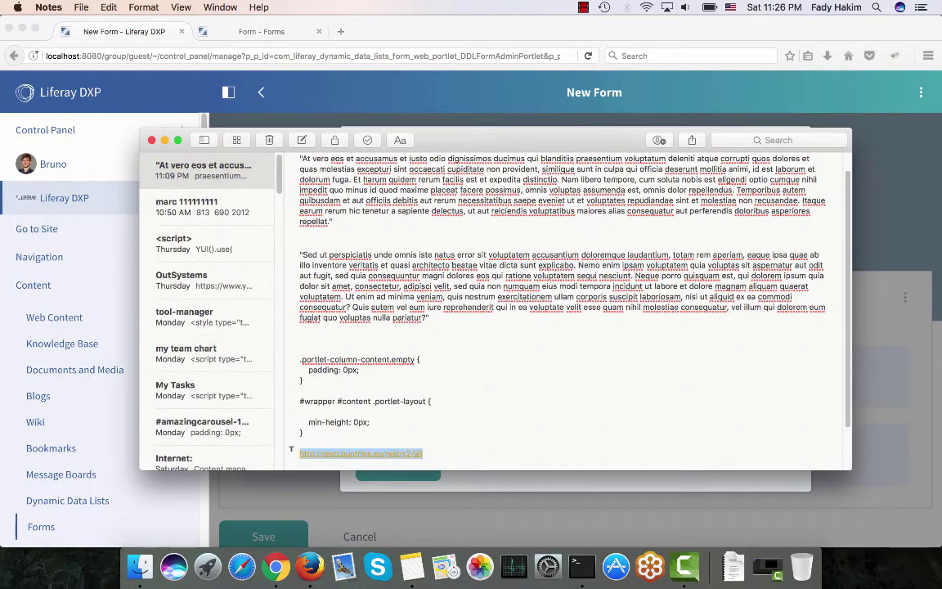
key(super+c)
Load the copied restcountries URL in a new Firefox tab to view the countries JSON.
click(152, 140)
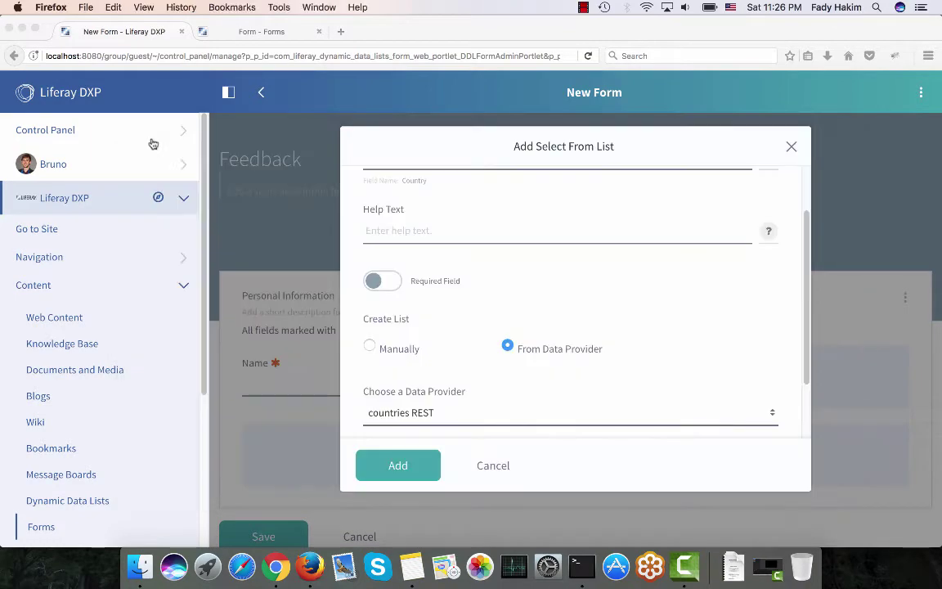
click(340, 33)
key(super+v)
key(Return)
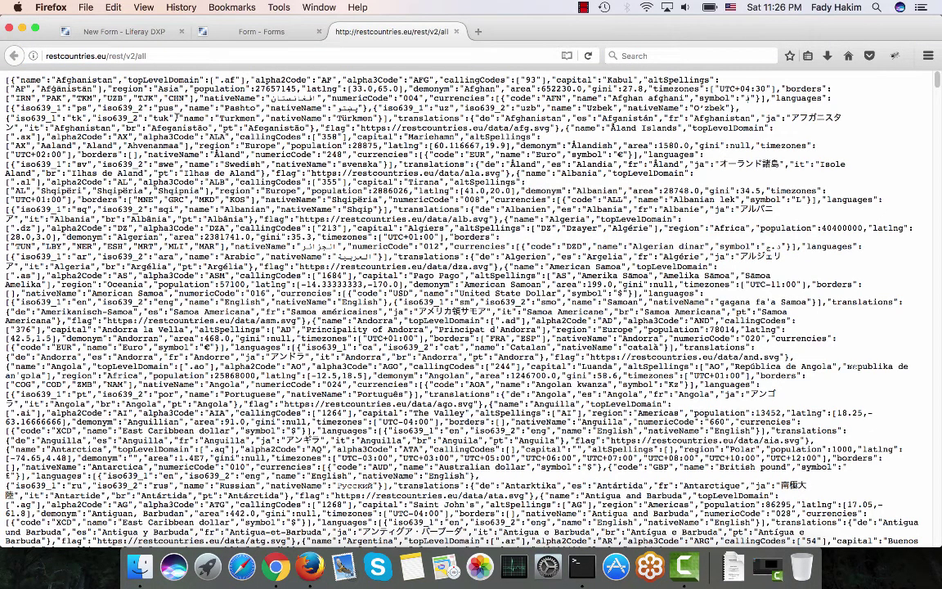
scroll(174, 120, down, 3)
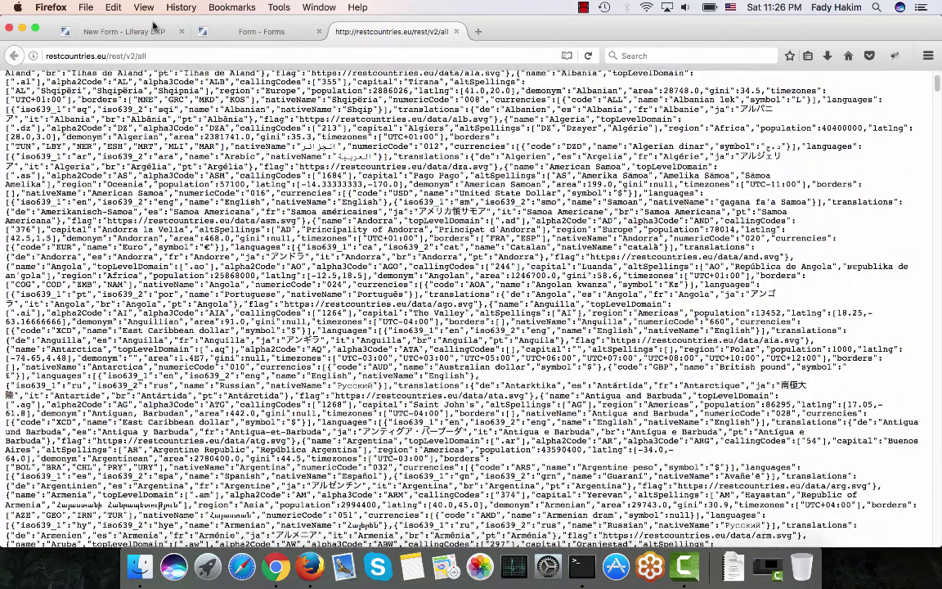
In the preview tab, go to localhost:8080 and open the Forms admin list under Content.
key(ctrl+shift+Tab)
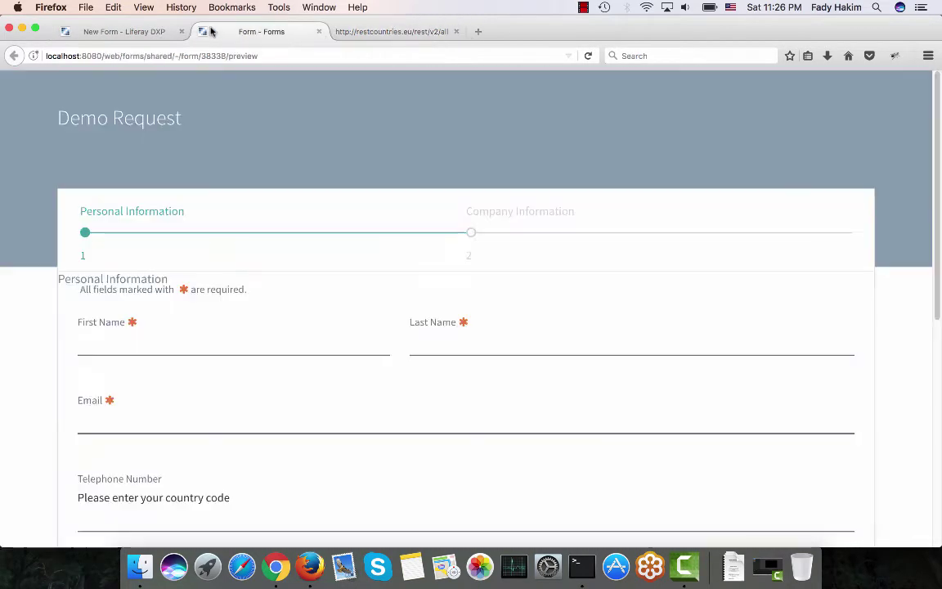
click(105, 56)
text(localhost:8080/)
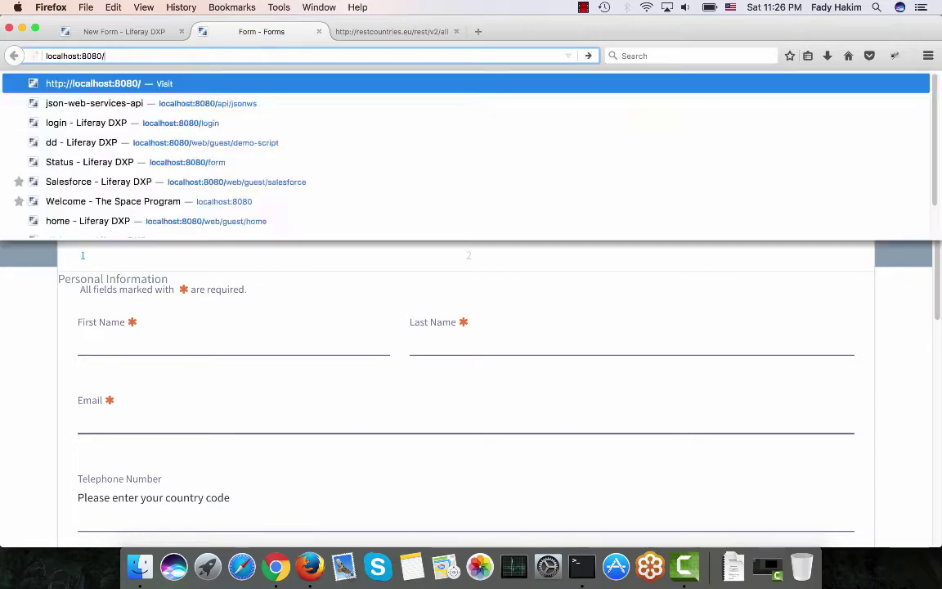
key(Return)
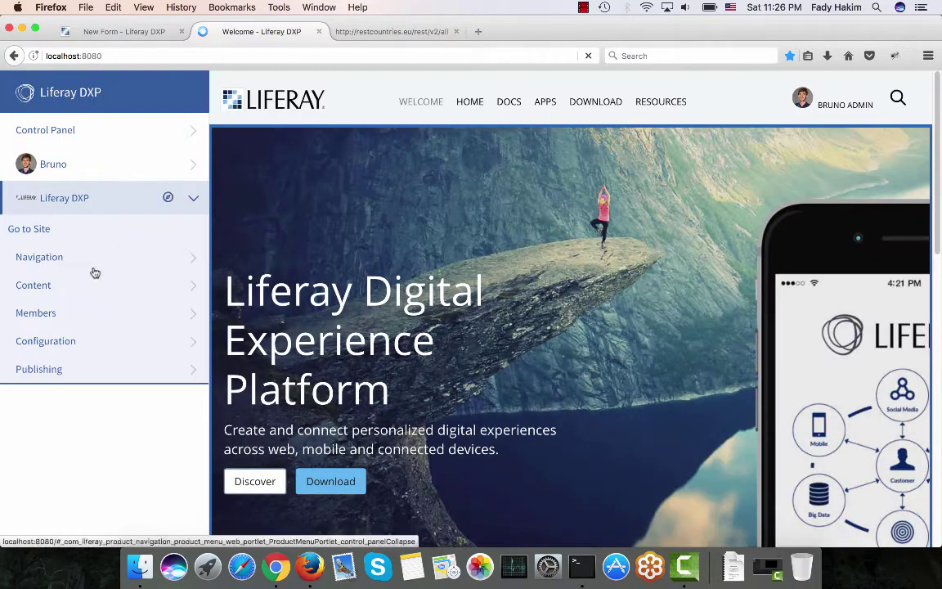
click(71, 296)
scroll(61, 421, down, 2)
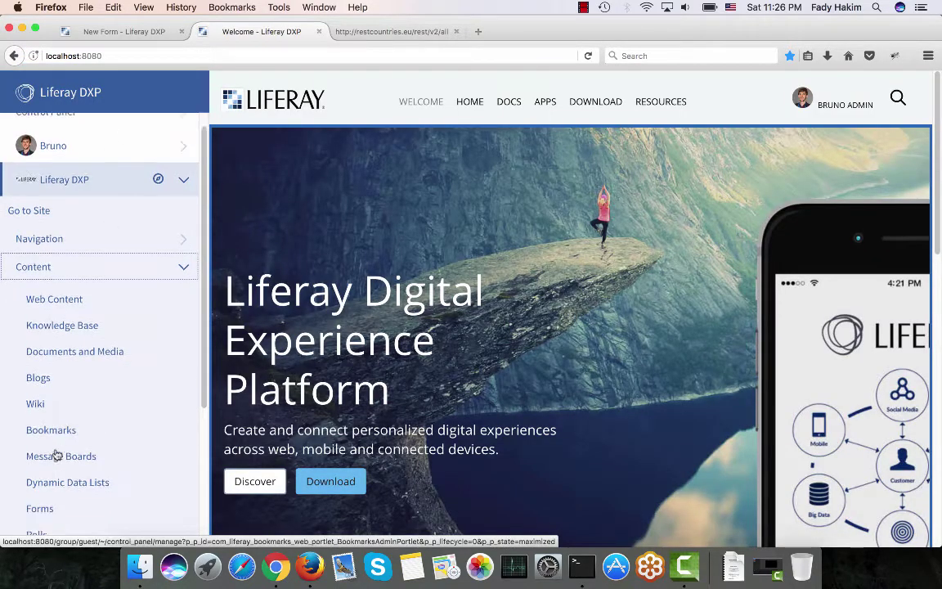
click(47, 504)
click(51, 487)
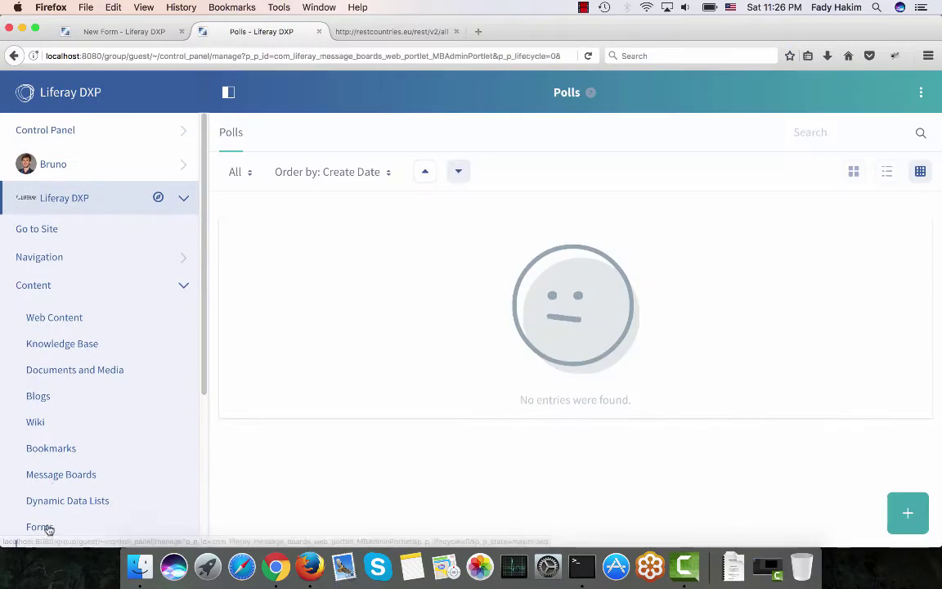
click(41, 528)
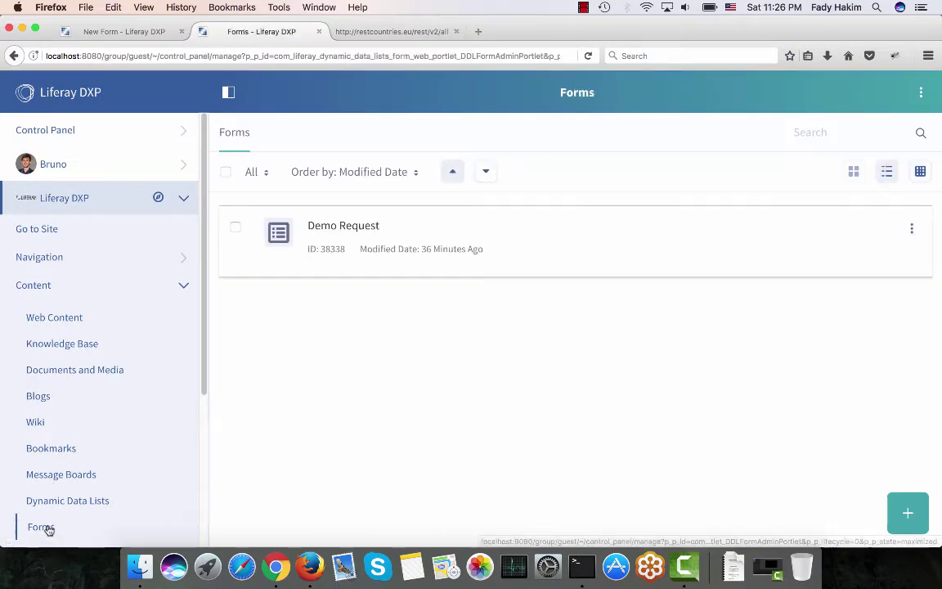
click(921, 93)
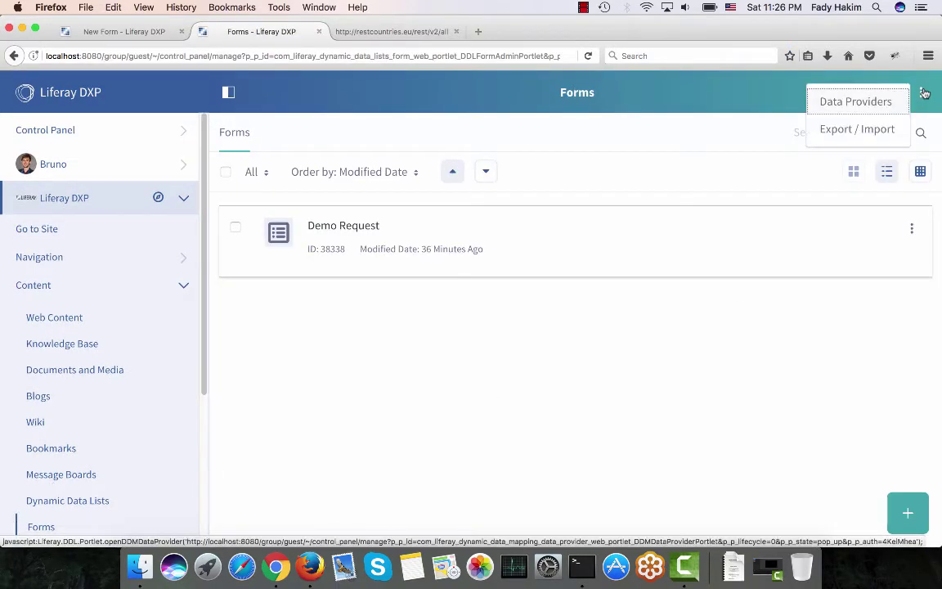
click(883, 102)
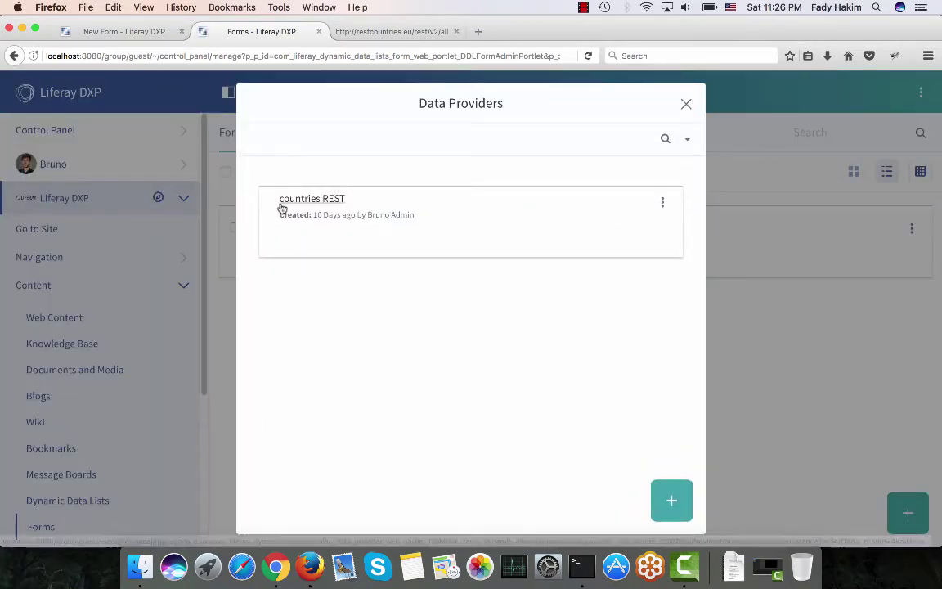
click(662, 203)
click(621, 217)
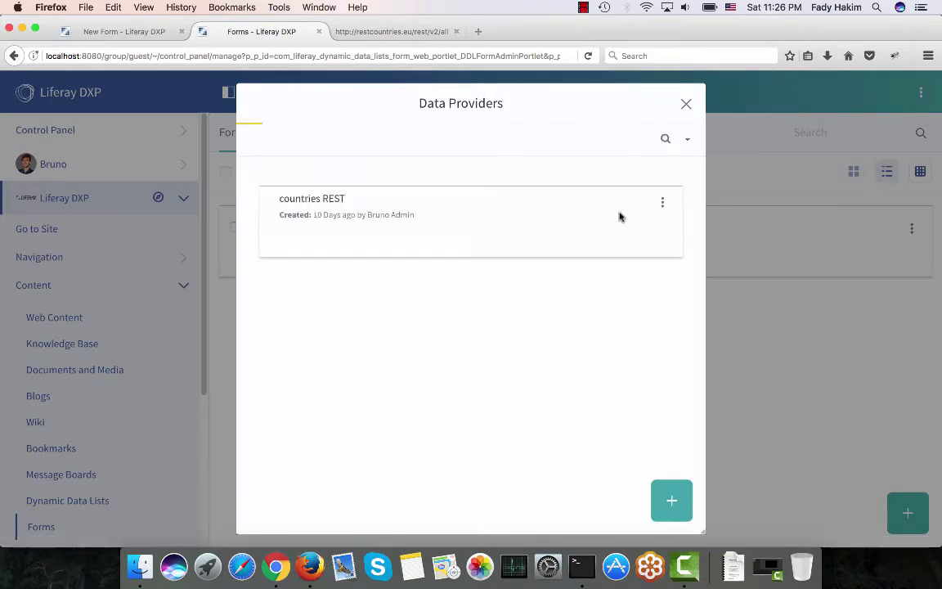
scroll(478, 242, down, 1)
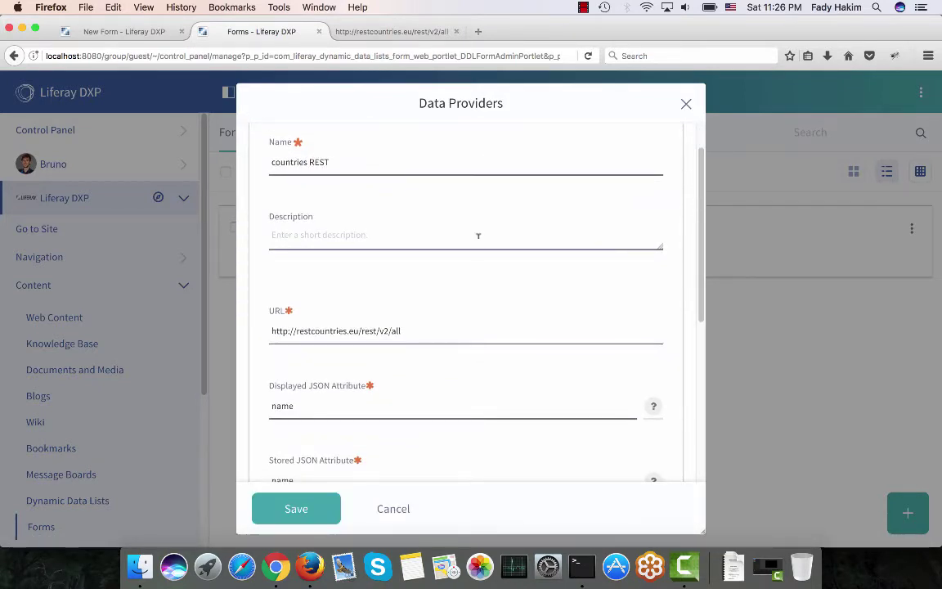
drag(418, 321, 272, 323)
scroll(272, 323, down, 1)
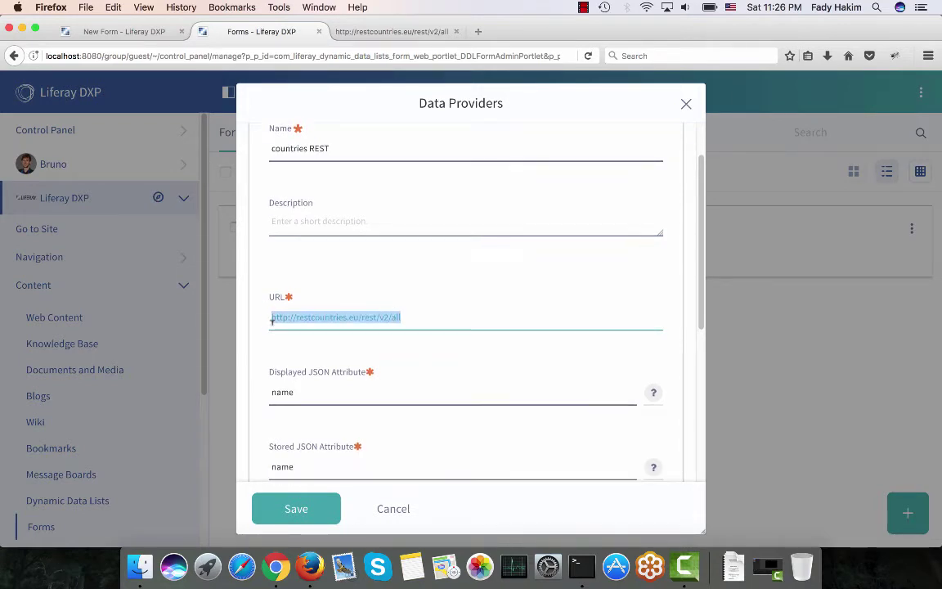
scroll(272, 323, down, 2)
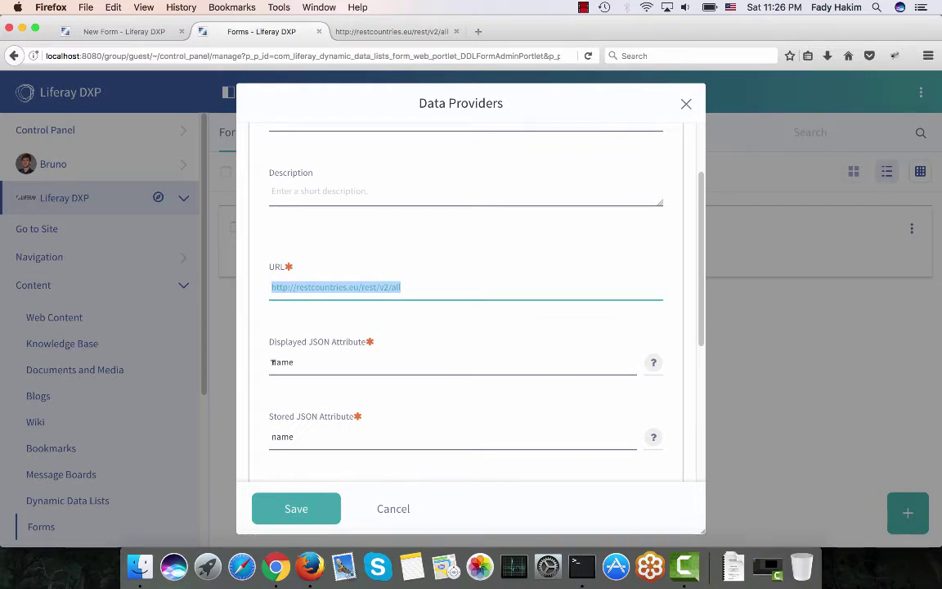
drag(273, 362, 291, 360)
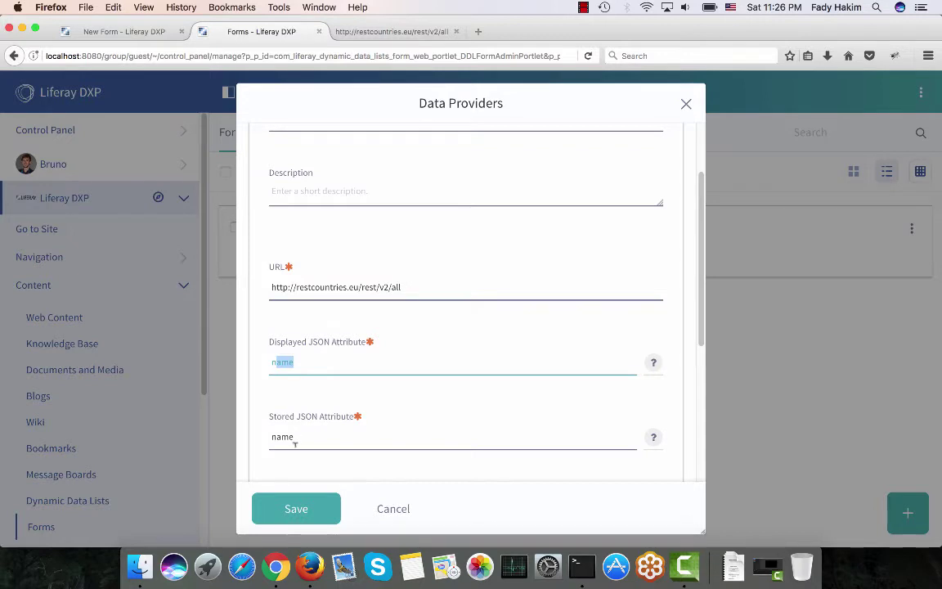
drag(296, 439, 233, 435)
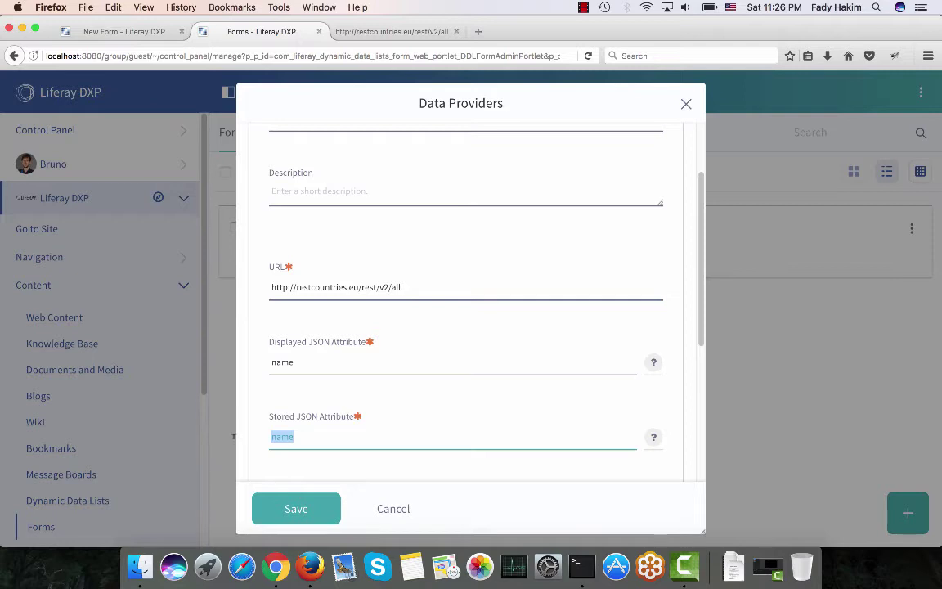
click(686, 104)
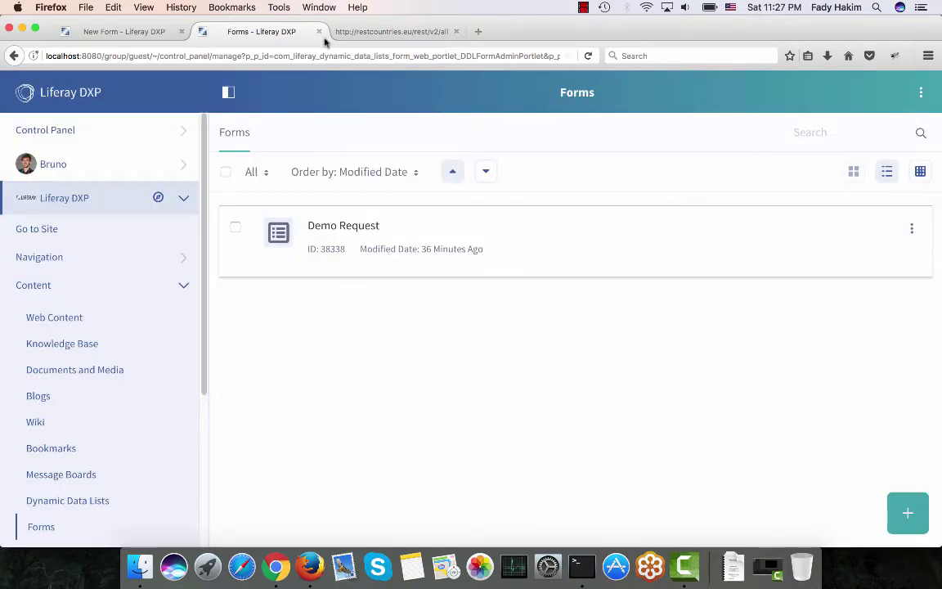
Set the Country list to load options from the 'countries REST' data provider and add it.
click(137, 33)
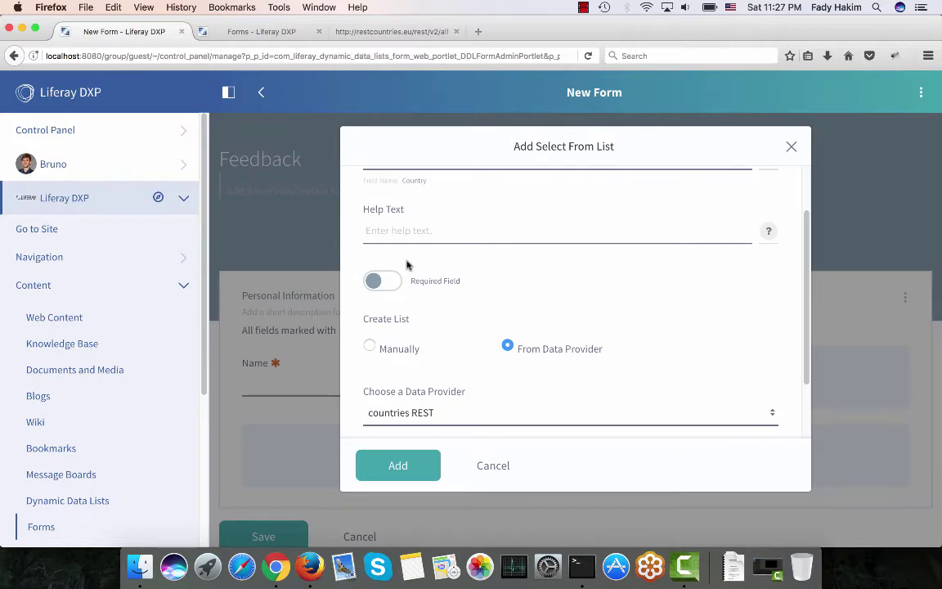
click(410, 349)
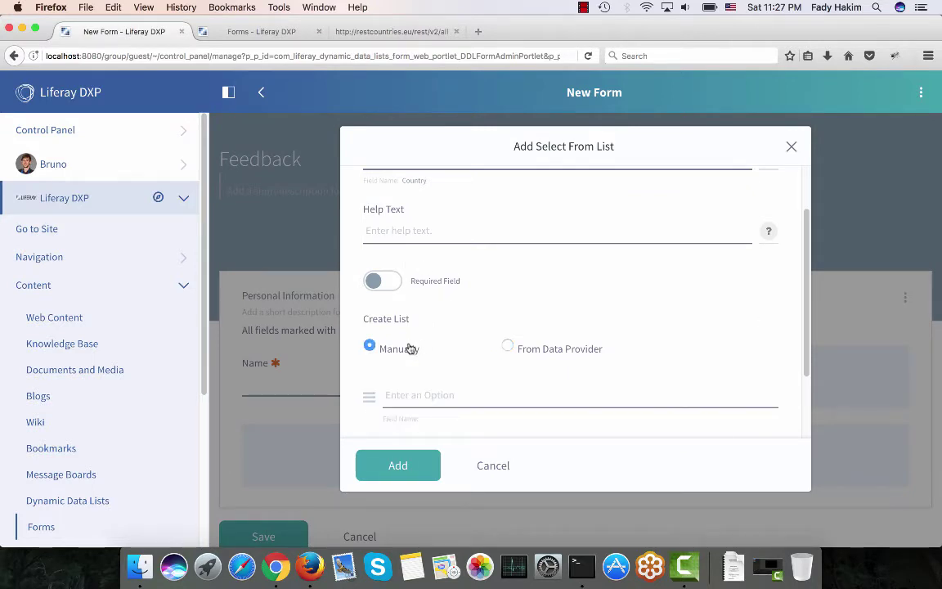
click(507, 347)
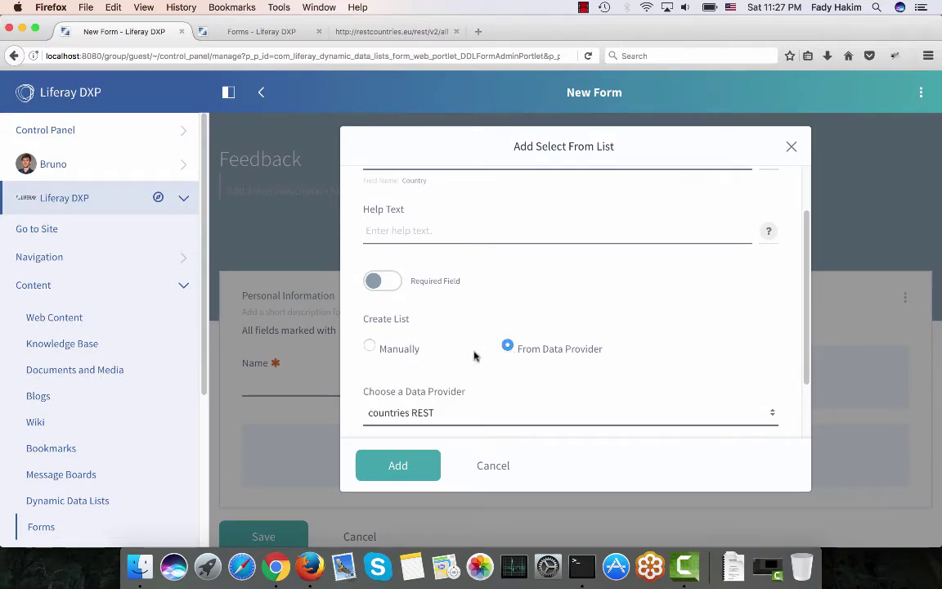
scroll(470, 357, down, 2)
click(454, 368)
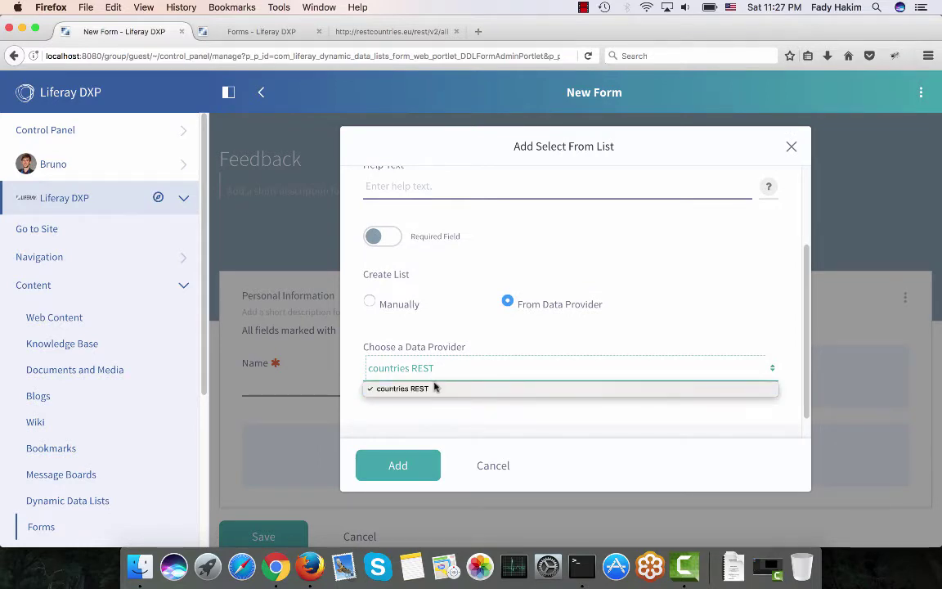
click(434, 389)
scroll(432, 390, down, 1)
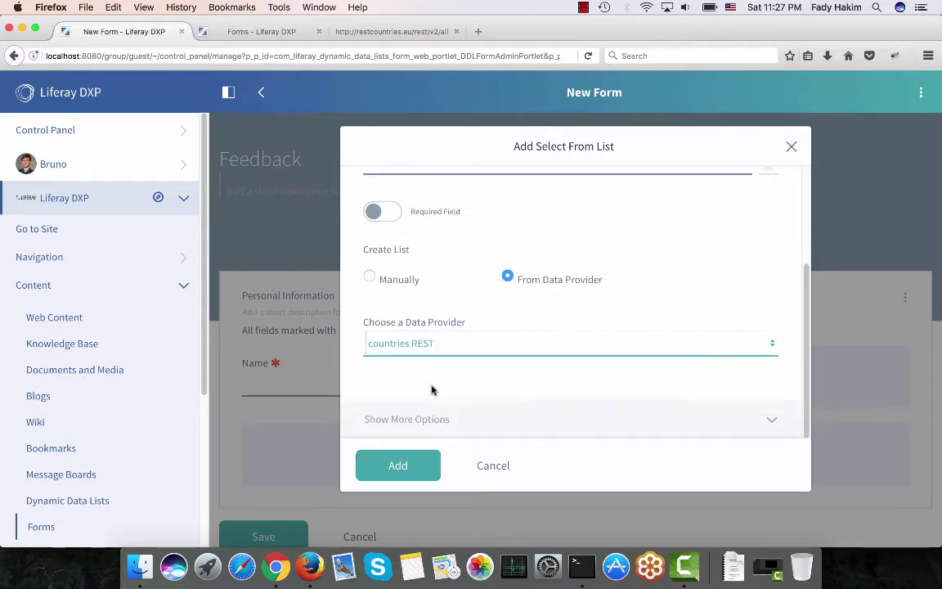
click(395, 473)
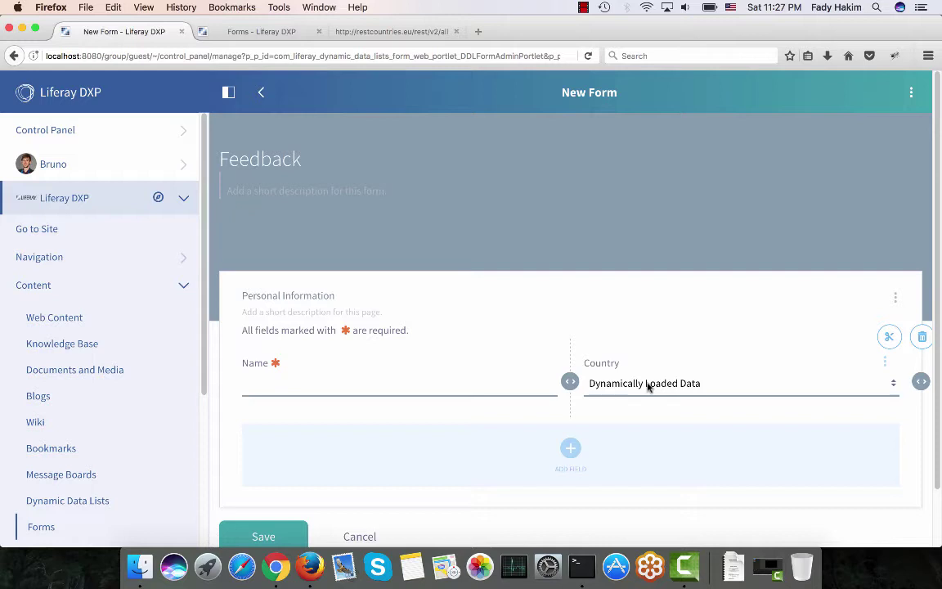
Start a Text Field labelled 'Address' with help text 'Please enter your US address'.
scroll(647, 387, down, 1)
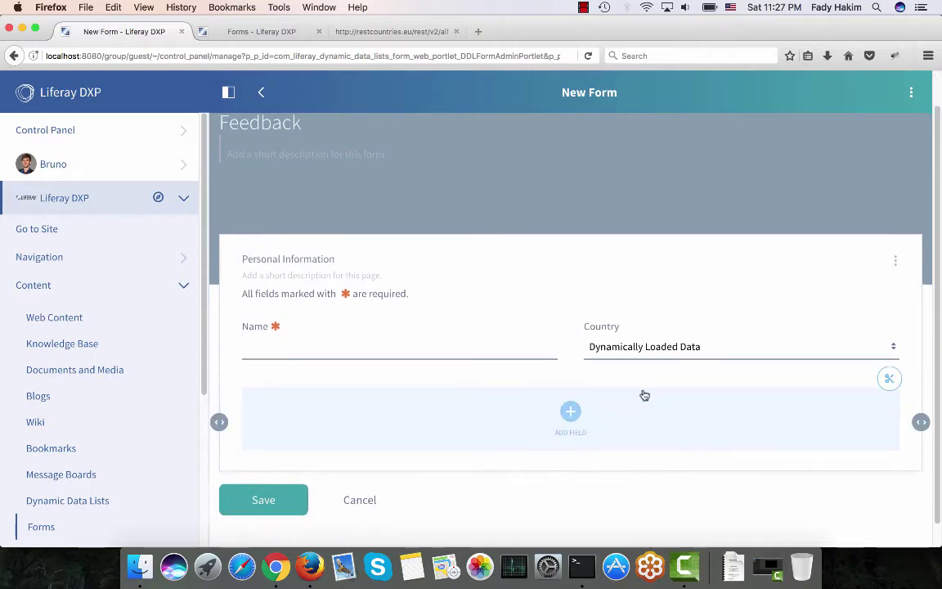
click(570, 411)
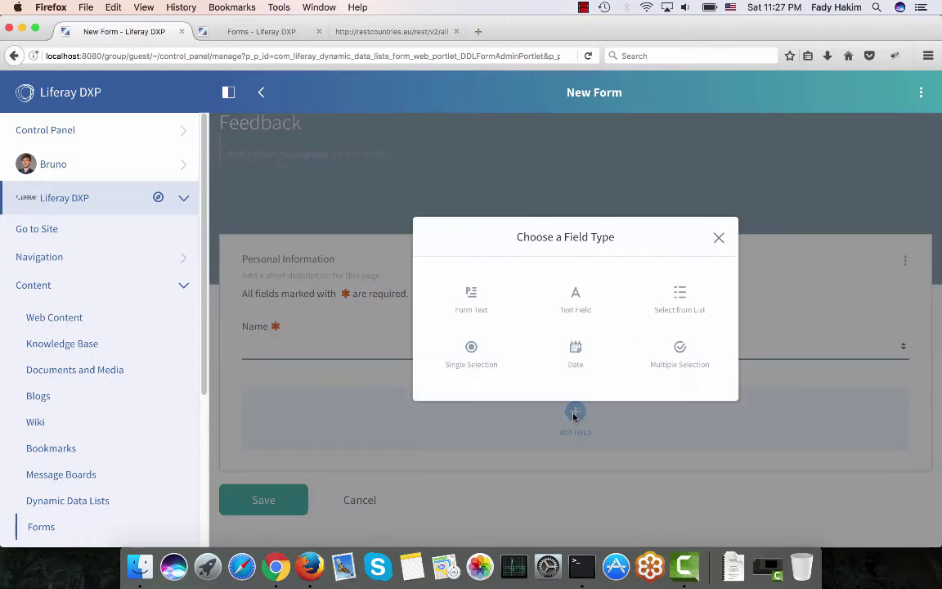
click(576, 301)
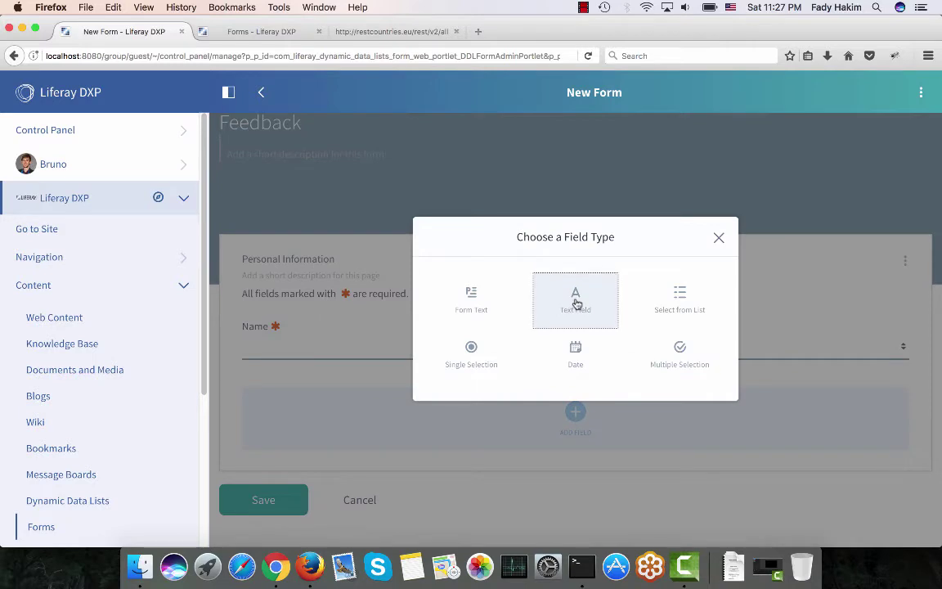
text(Address)
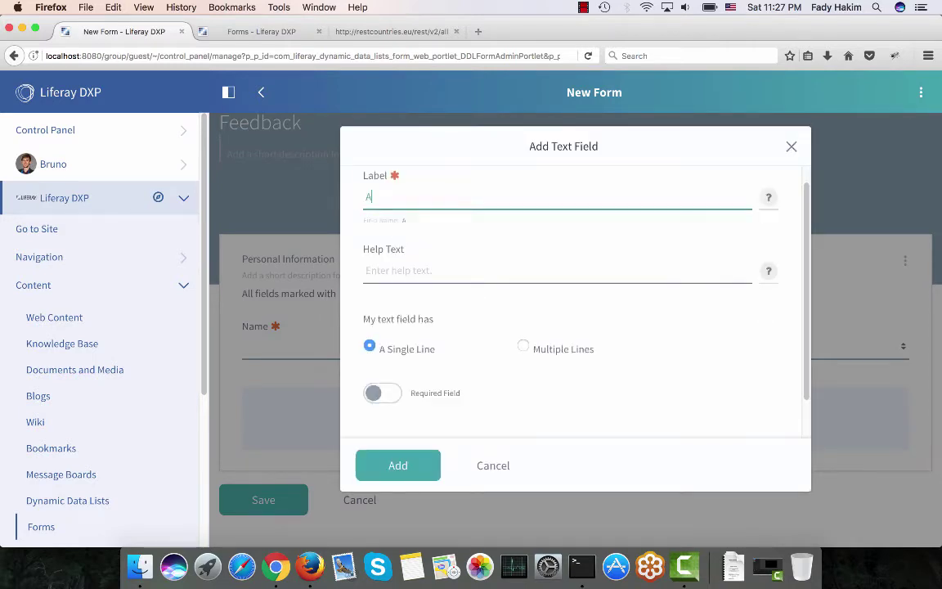
click(387, 271)
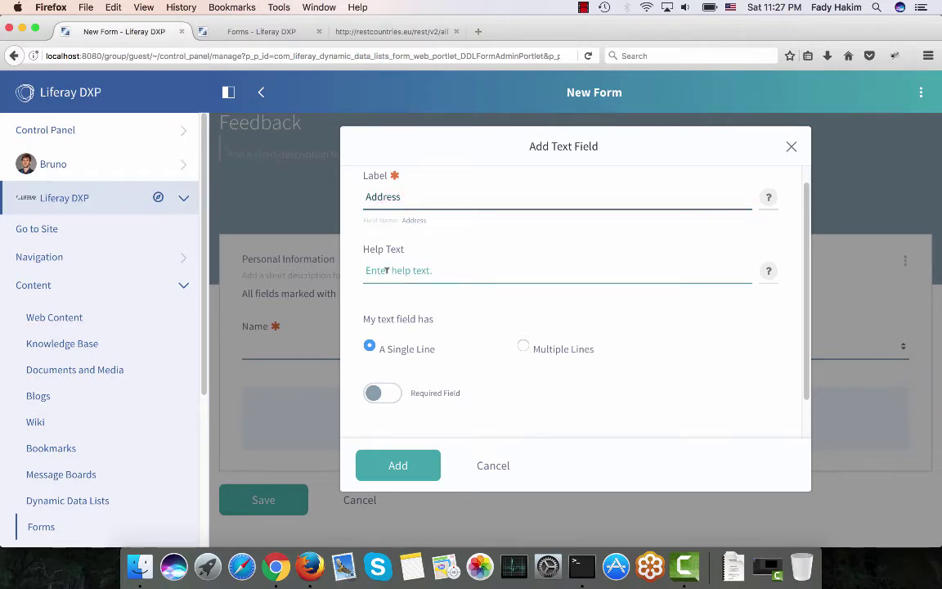
text(Please enter your US)
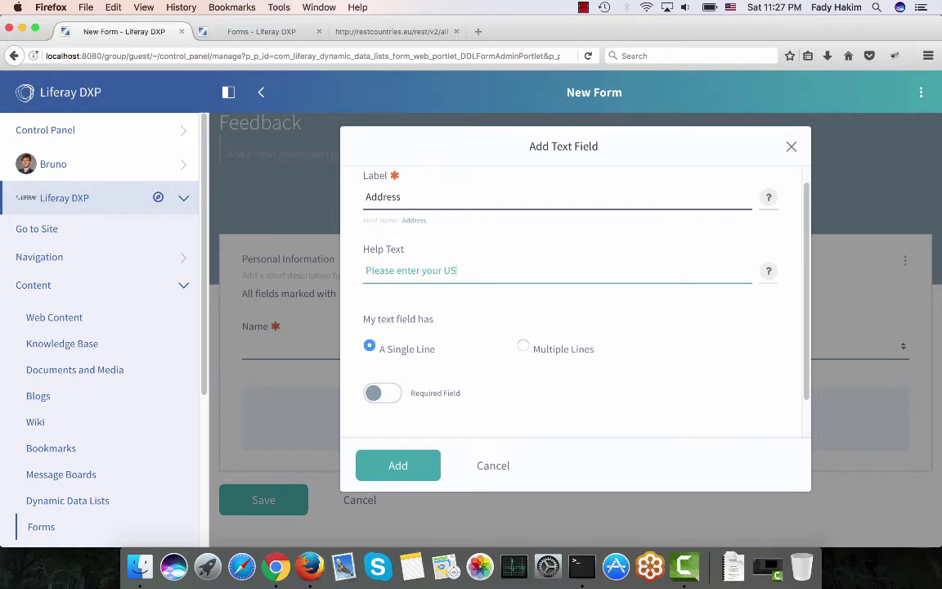
text( address)
scroll(564, 310, down, 1)
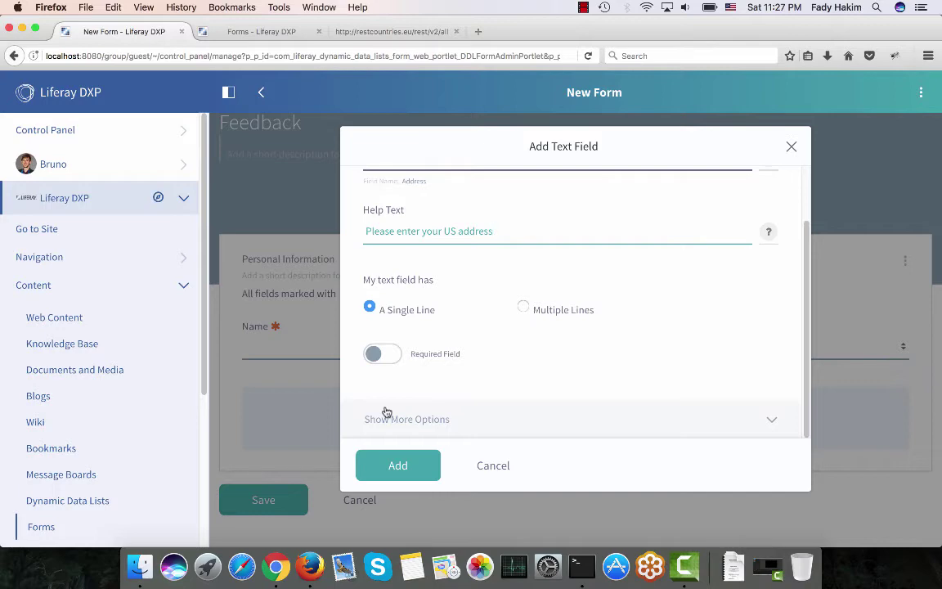
Copy the expression equals( Country, "United States of America") from Notes.
click(412, 564)
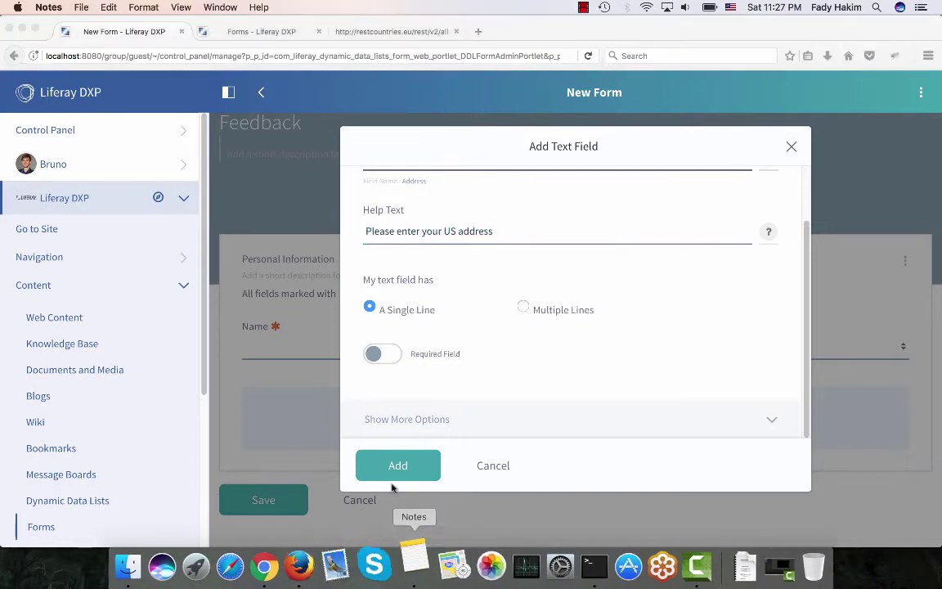
scroll(423, 444, down, 3)
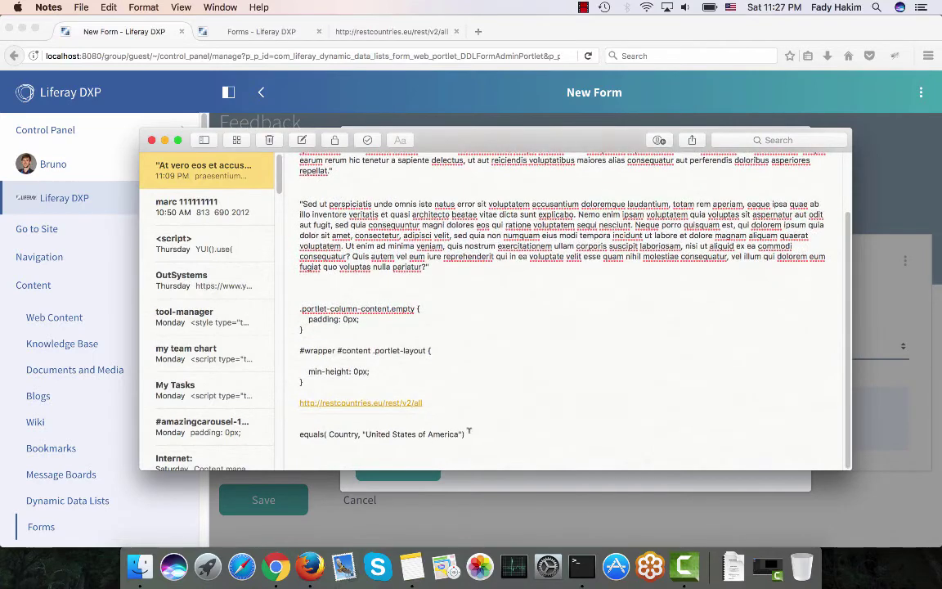
drag(466, 434, 264, 430)
key(super+c)
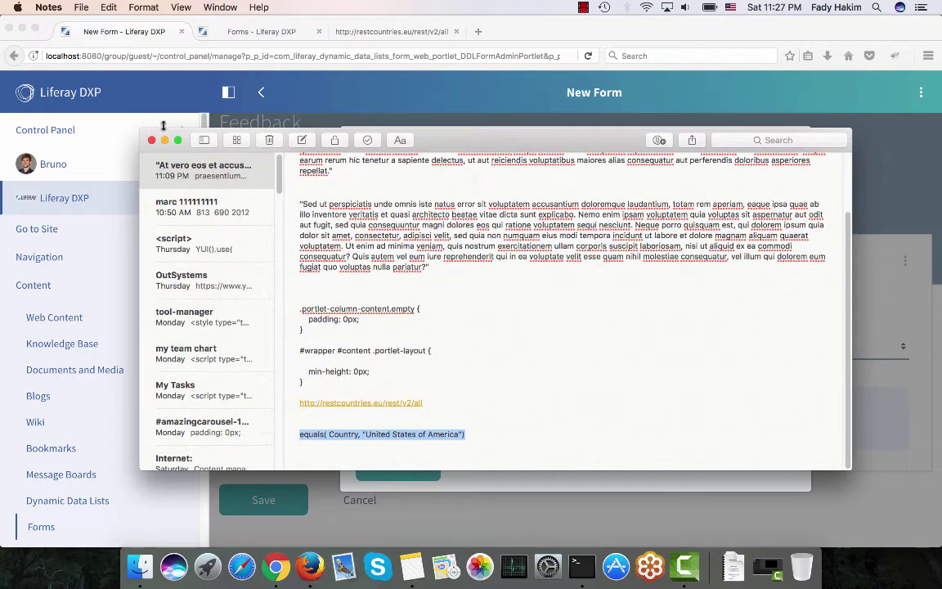
Back in Firefox, reveal the Address field's extra options, including Field Visibility Expression.
click(135, 125)
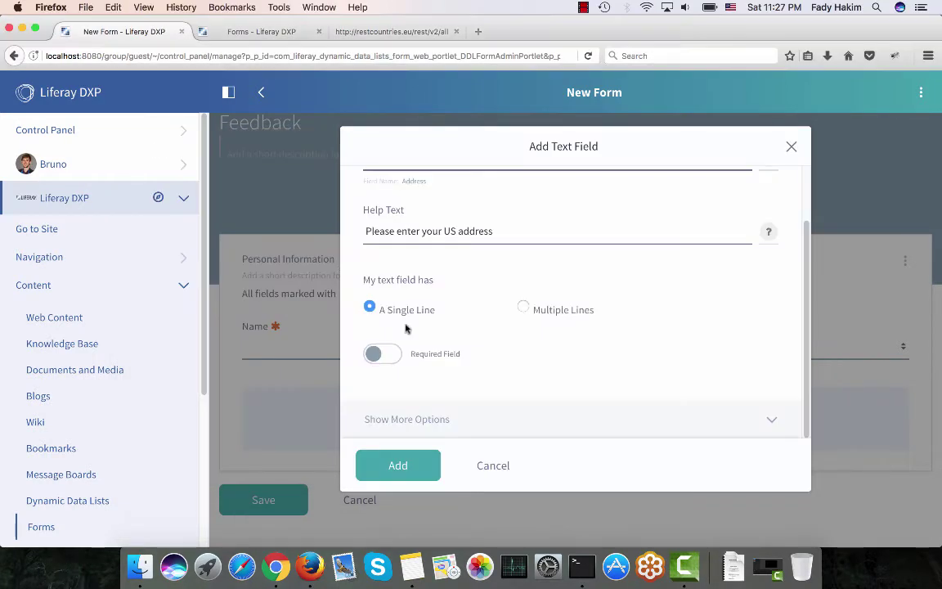
click(420, 419)
scroll(421, 417, down, 3)
scroll(420, 419, down, 5)
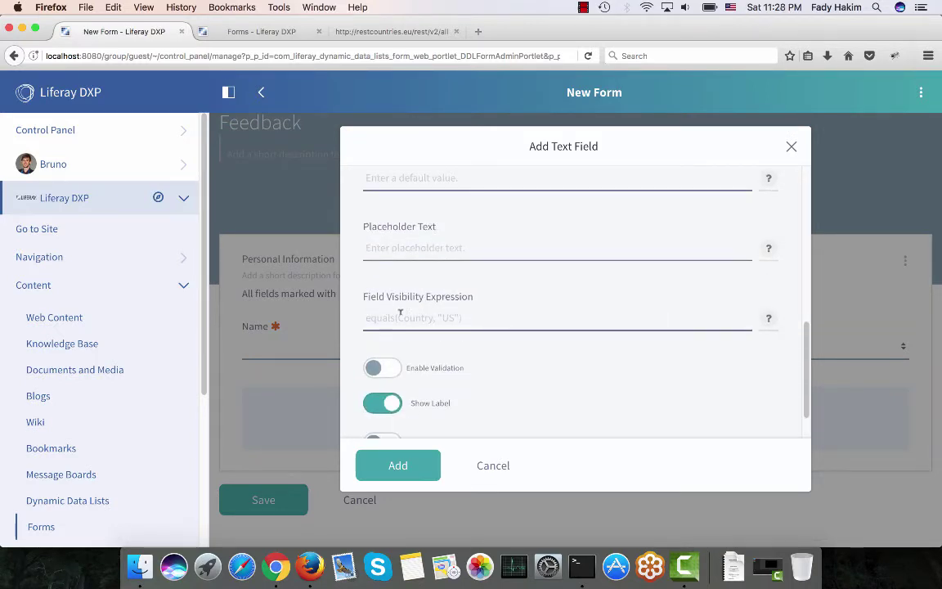
Paste equals( Country, "United States of America") as Address's visibility expression and add the field.
click(399, 313)
key(super+v)
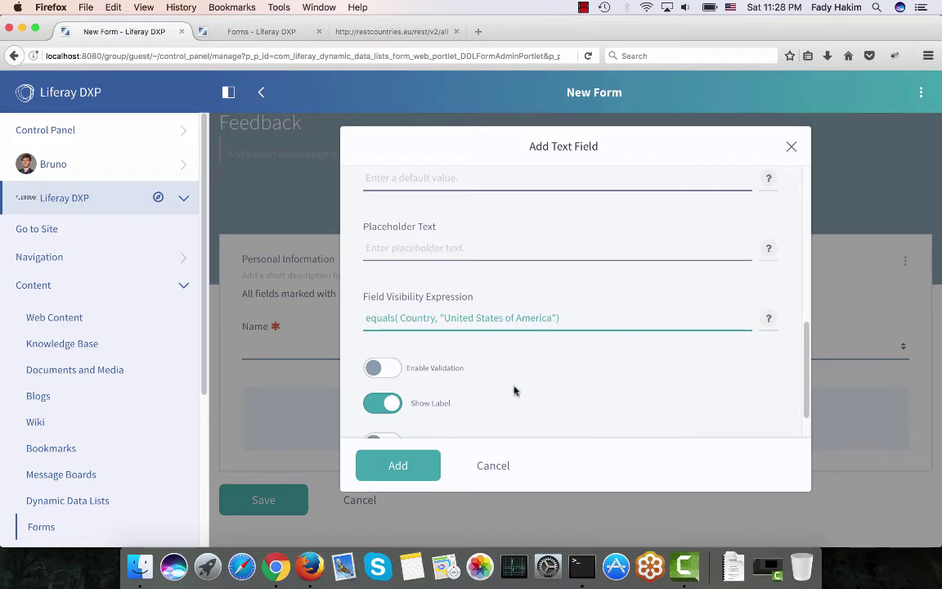
click(426, 473)
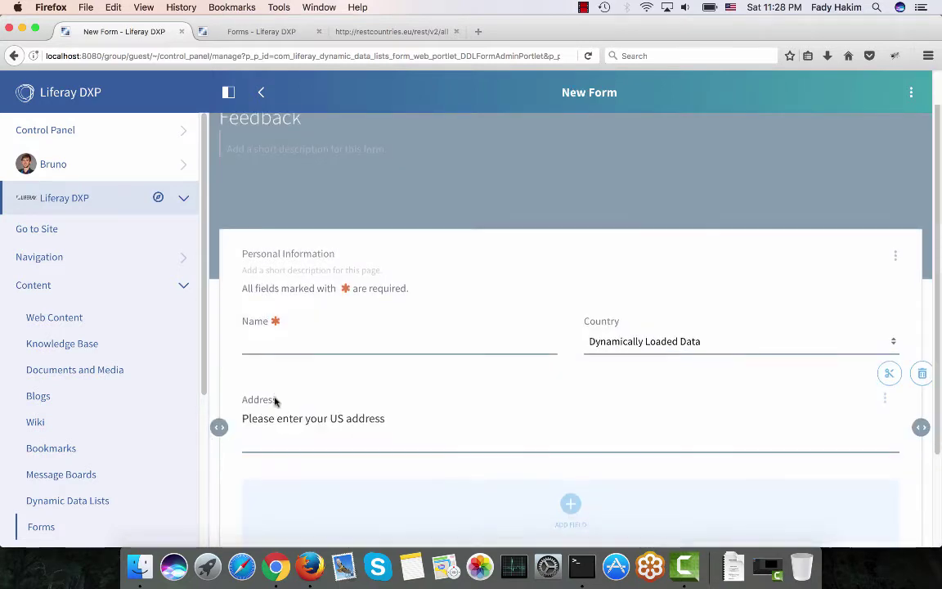
scroll(275, 401, down, 1)
scroll(275, 402, down, 1)
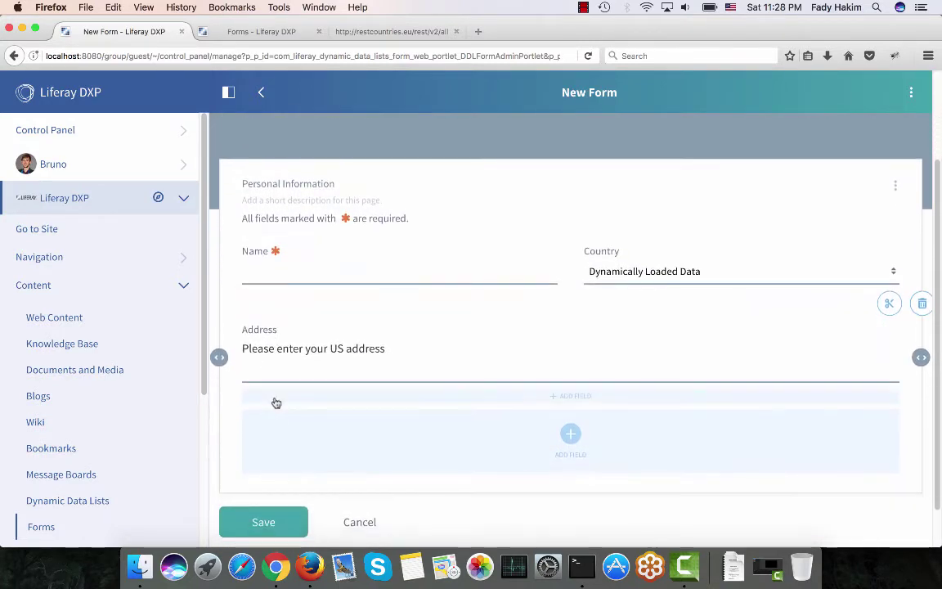
Add a Single Selection field labelled "What is you position in the company?".
scroll(381, 374, down, 1)
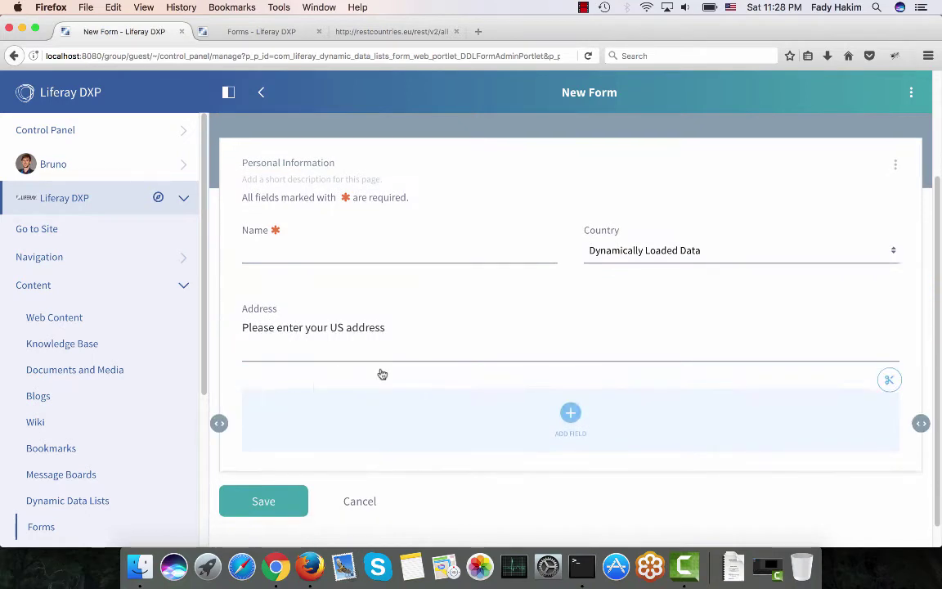
click(572, 413)
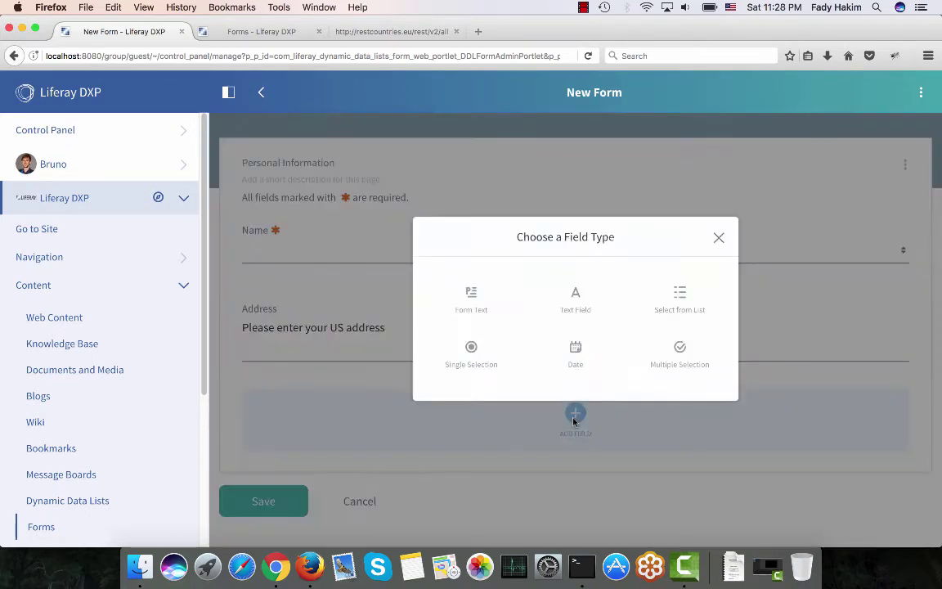
click(471, 353)
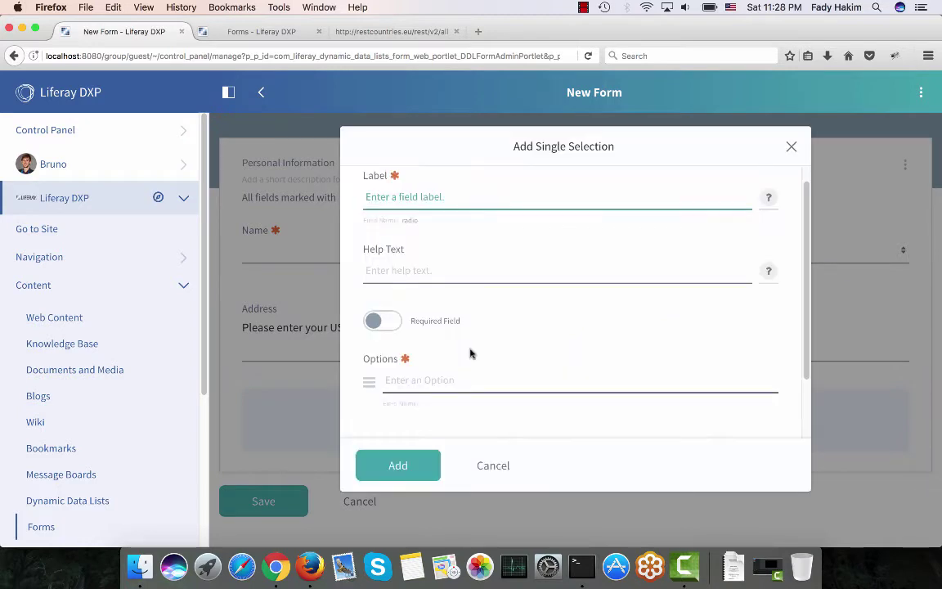
text(W)
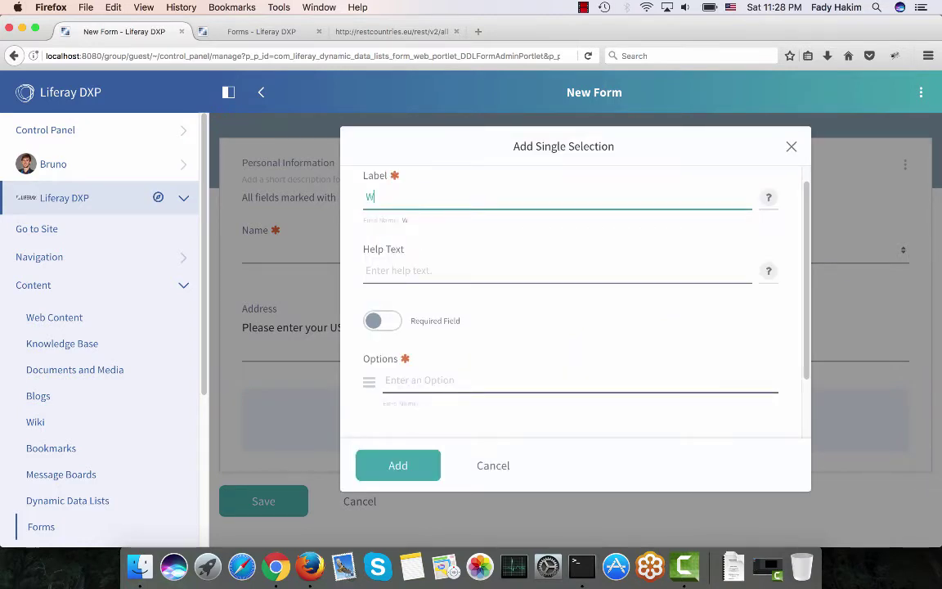
text(hat is you positi)
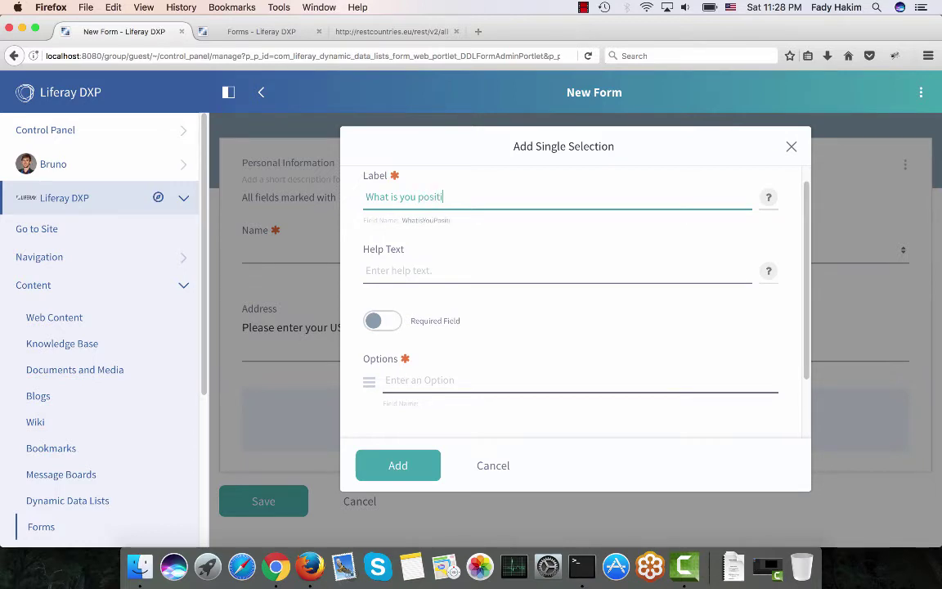
text(on in the compan)
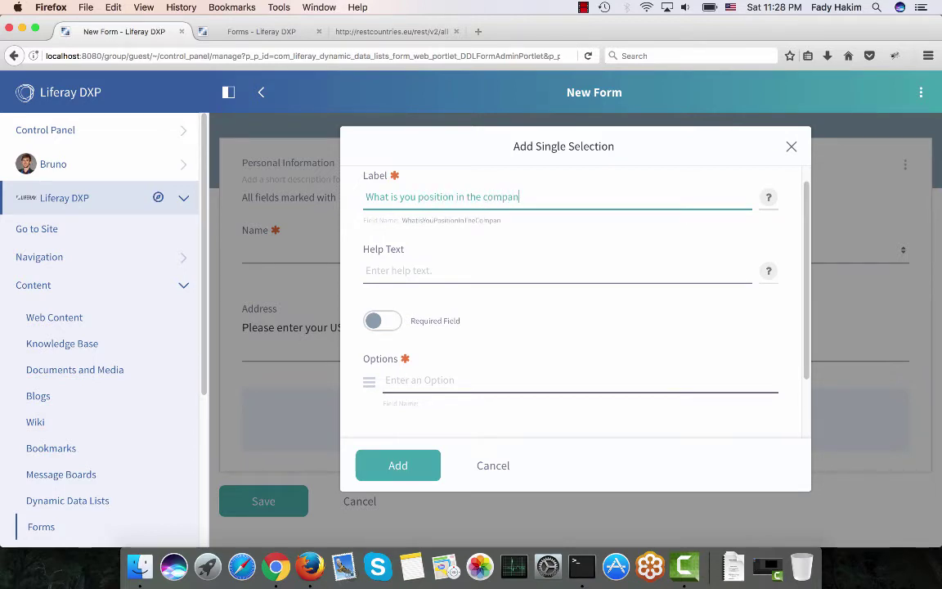
text(y?)
Enter the answer options Technical, Business and Other.
scroll(406, 288, down, 2)
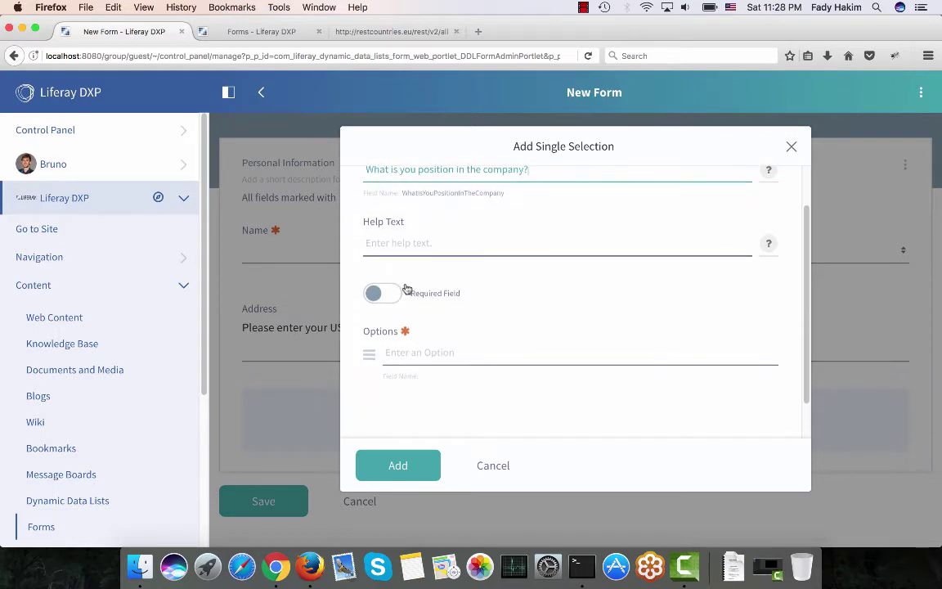
click(402, 344)
text(Techn)
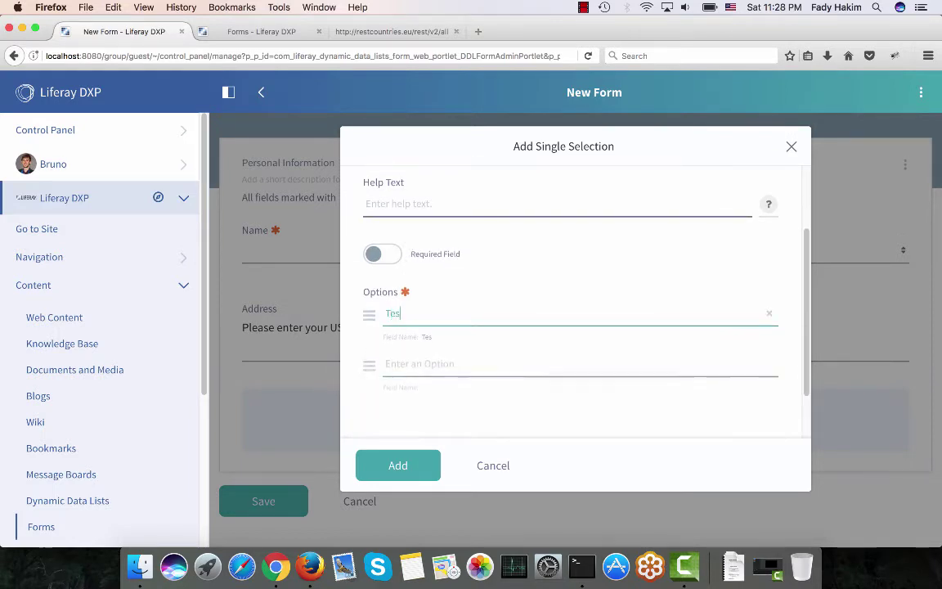
text(ic)
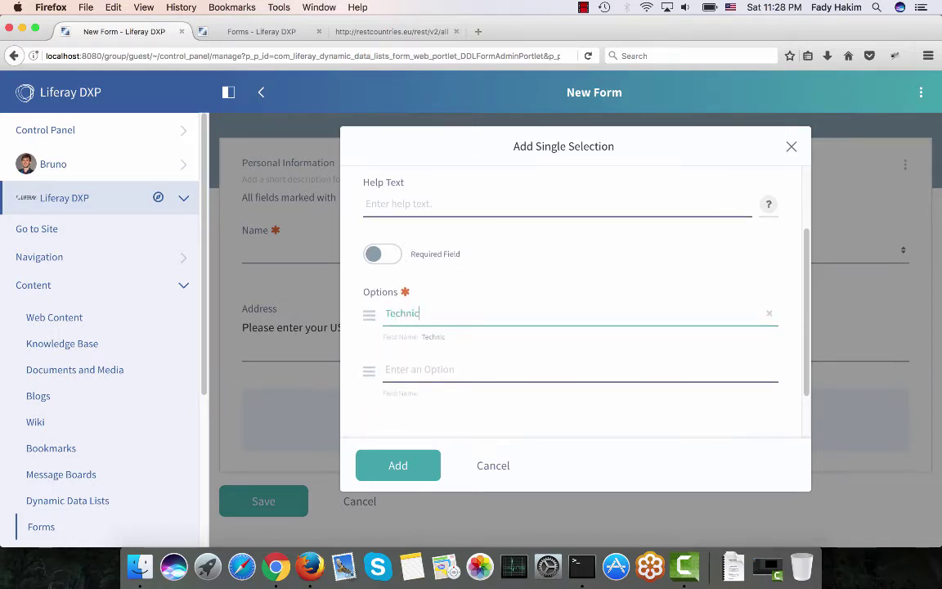
text(al)
click(427, 373)
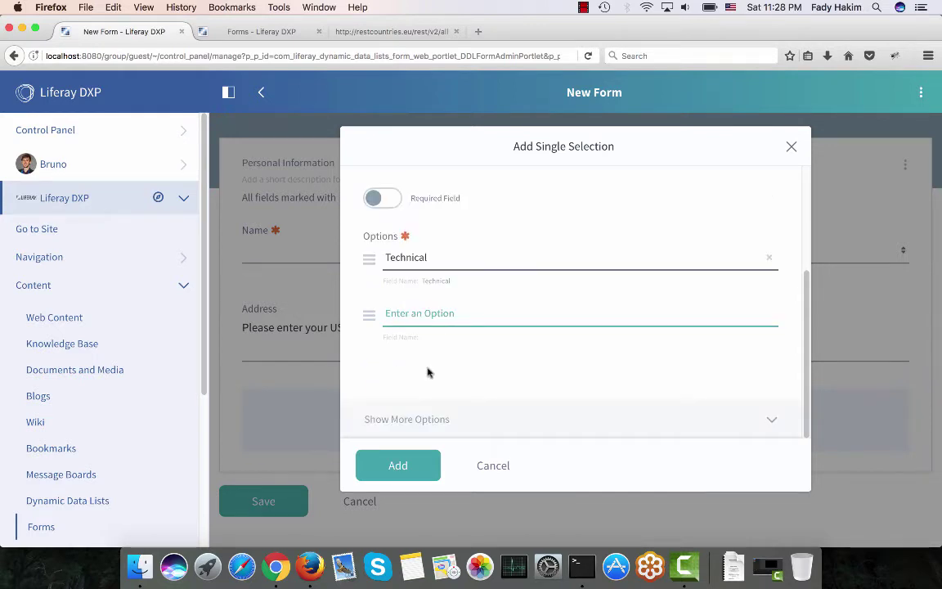
text(Business)
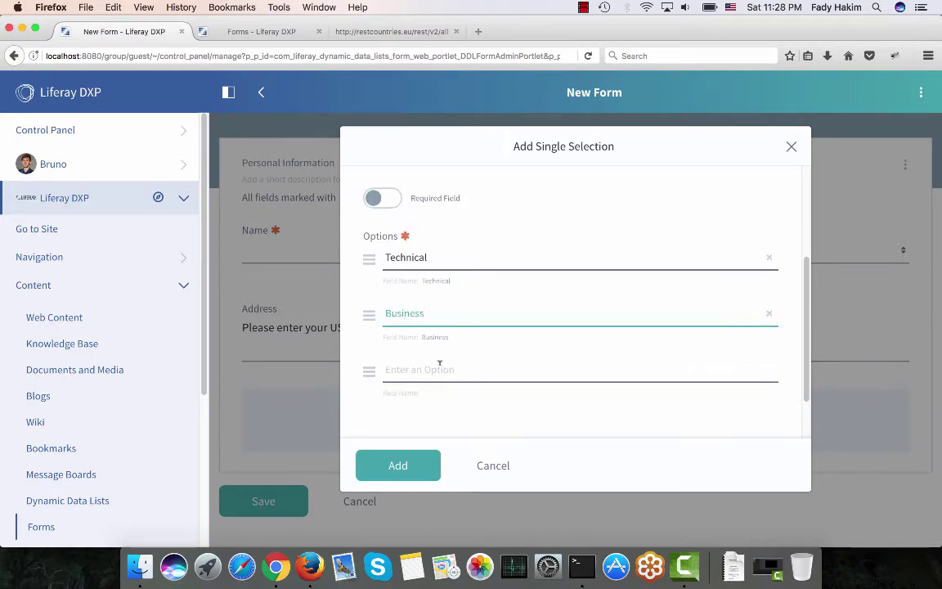
click(441, 370)
text(Other)
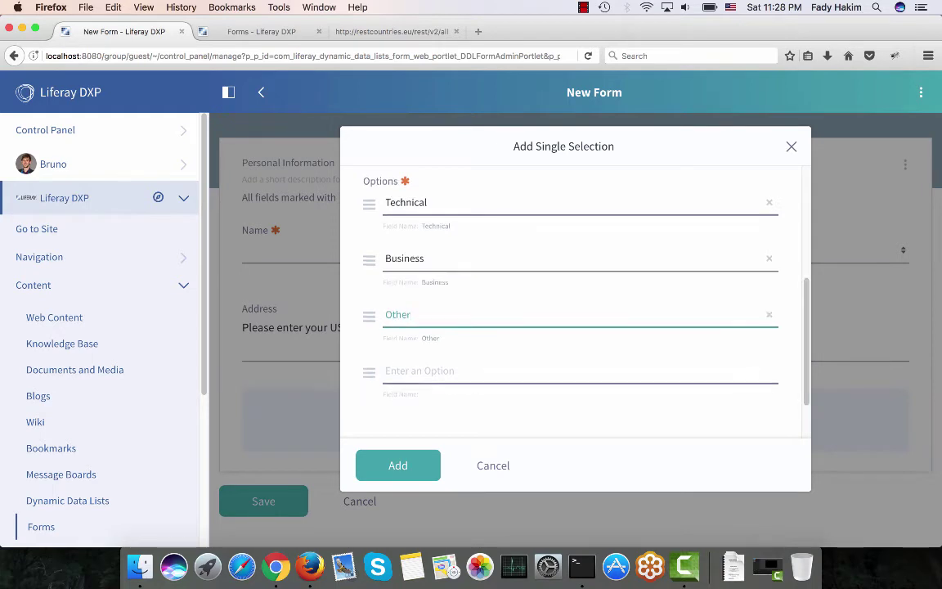
Make the position question required and add it to the form.
scroll(572, 303, up, 5)
scroll(403, 381, down, 8)
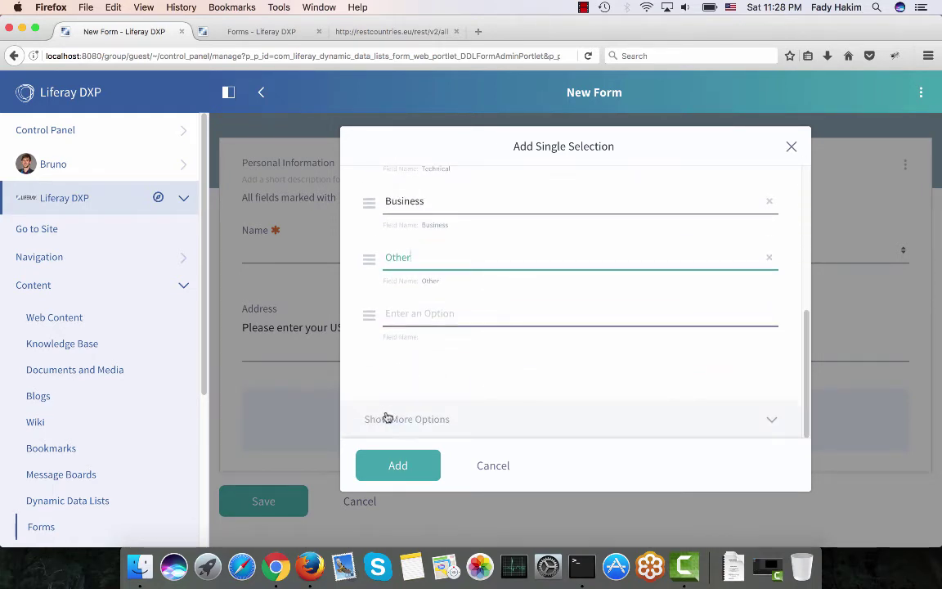
click(388, 417)
scroll(388, 418, up, 5)
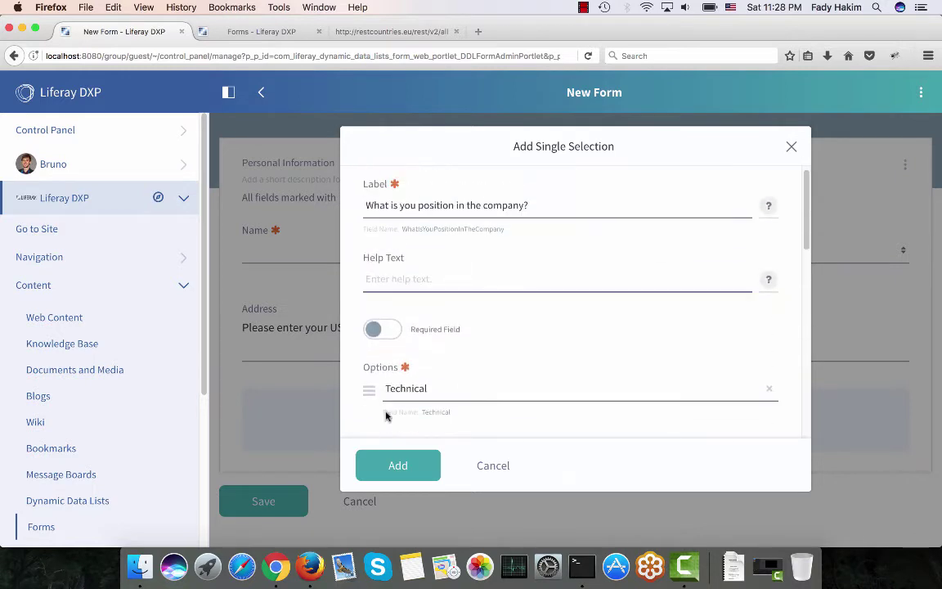
click(391, 336)
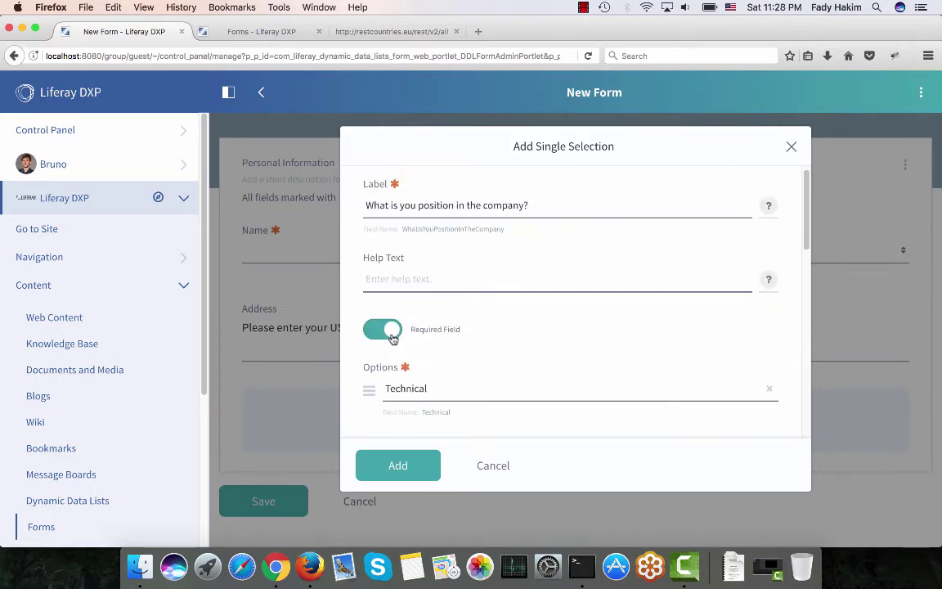
click(398, 466)
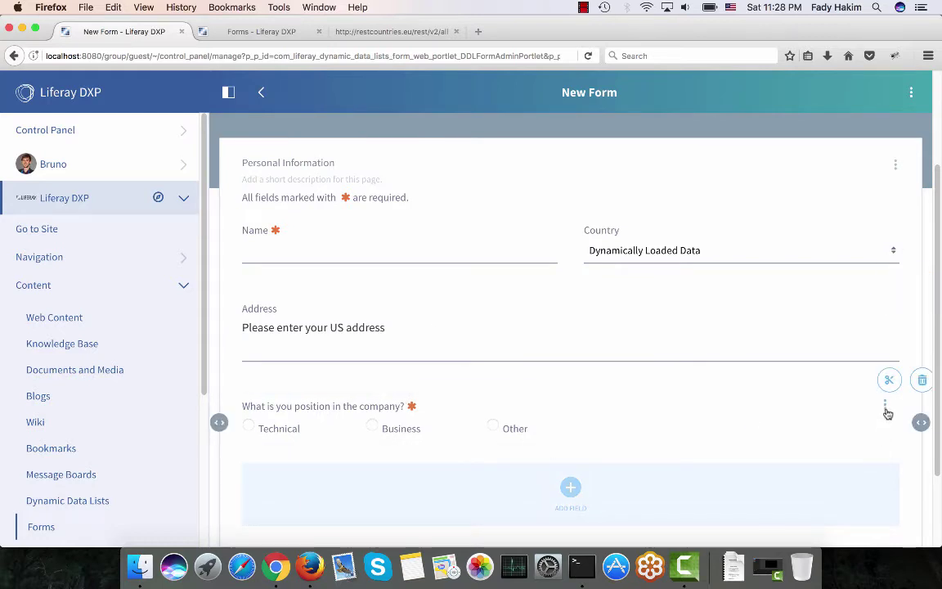
Resize the position question to half width and add an Email text field beside it.
drag(922, 423, 570, 422)
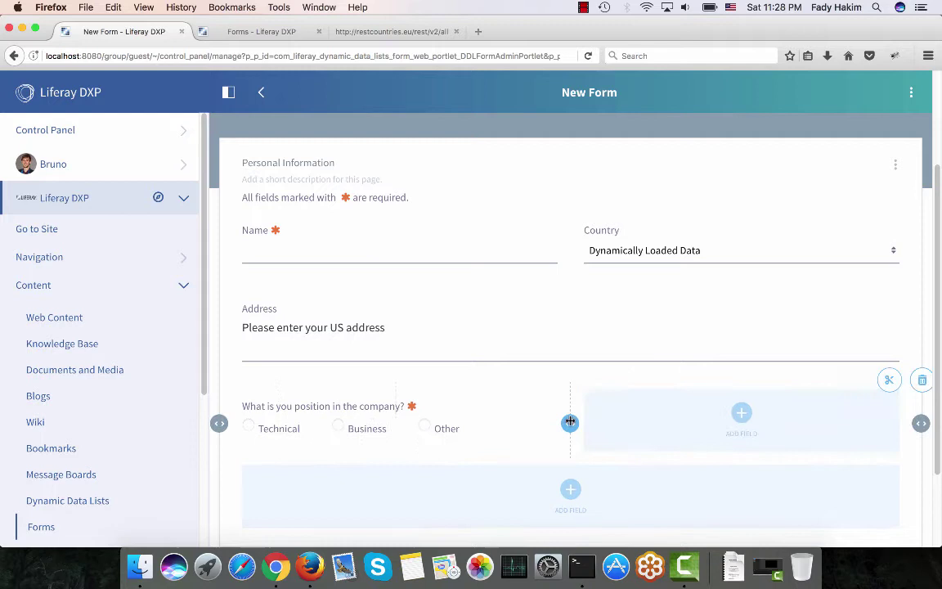
click(740, 413)
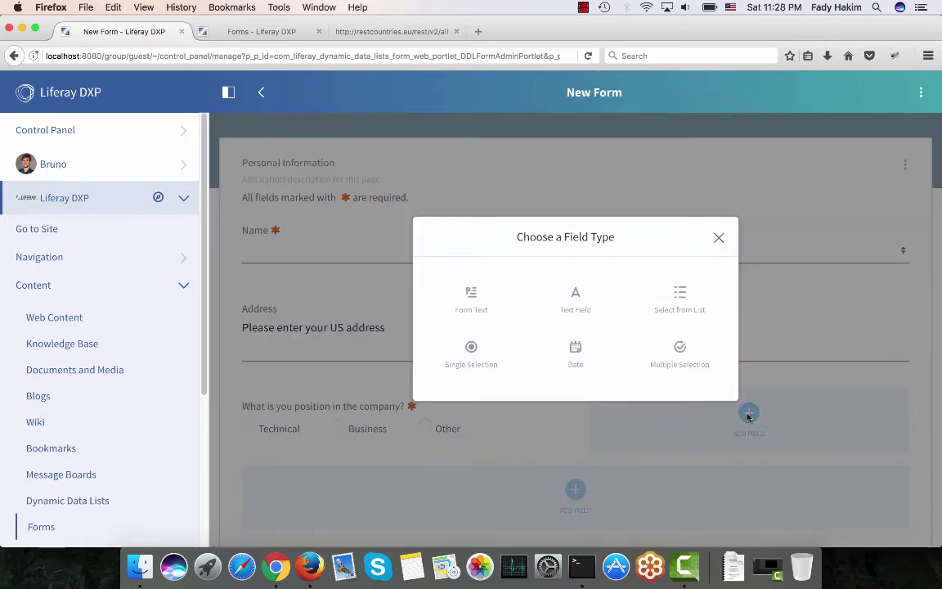
click(572, 304)
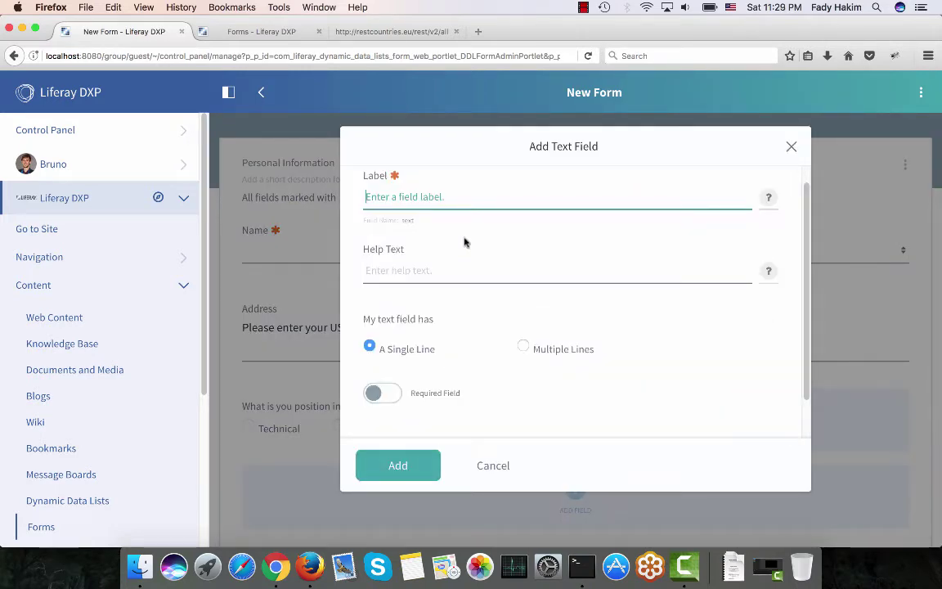
text(Email)
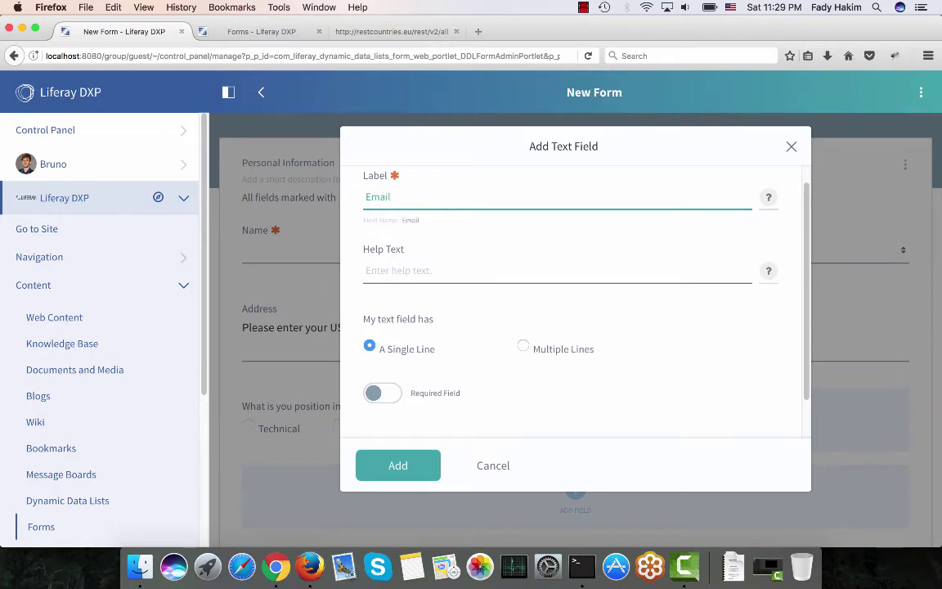
Turn on validation for the Email field, requiring an Email address.
scroll(572, 303, down, 1)
click(425, 418)
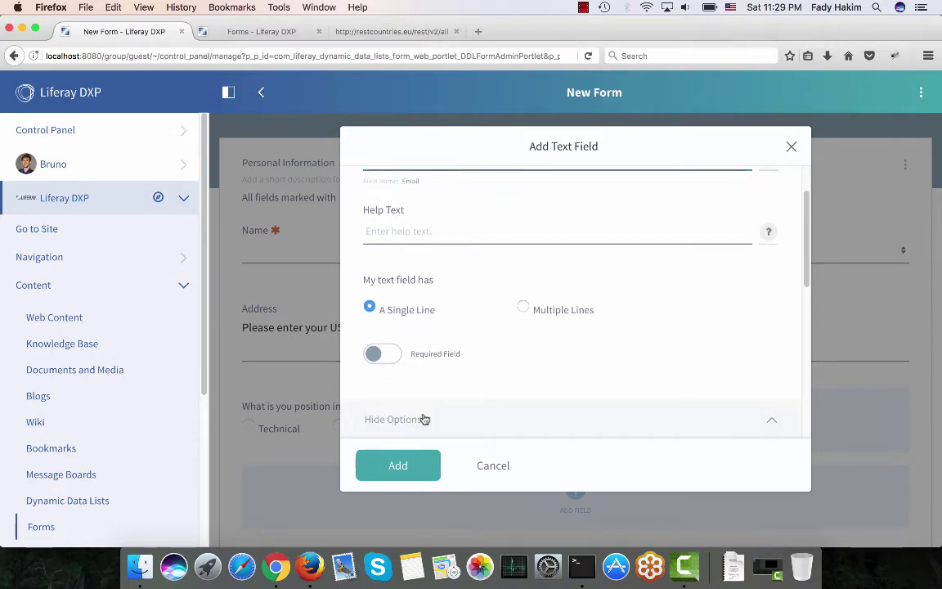
scroll(425, 413, down, 2)
scroll(424, 418, down, 4)
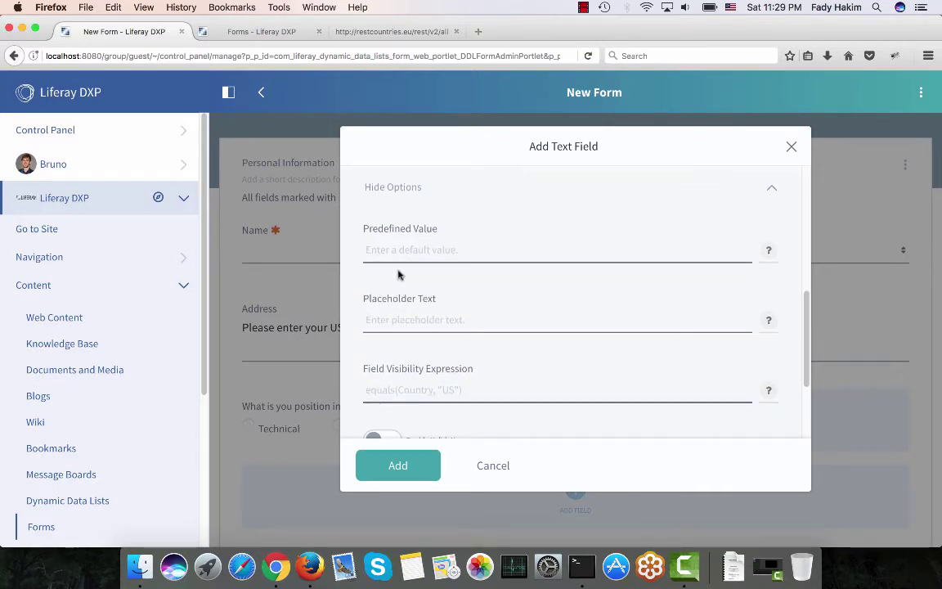
scroll(398, 245, down, 3)
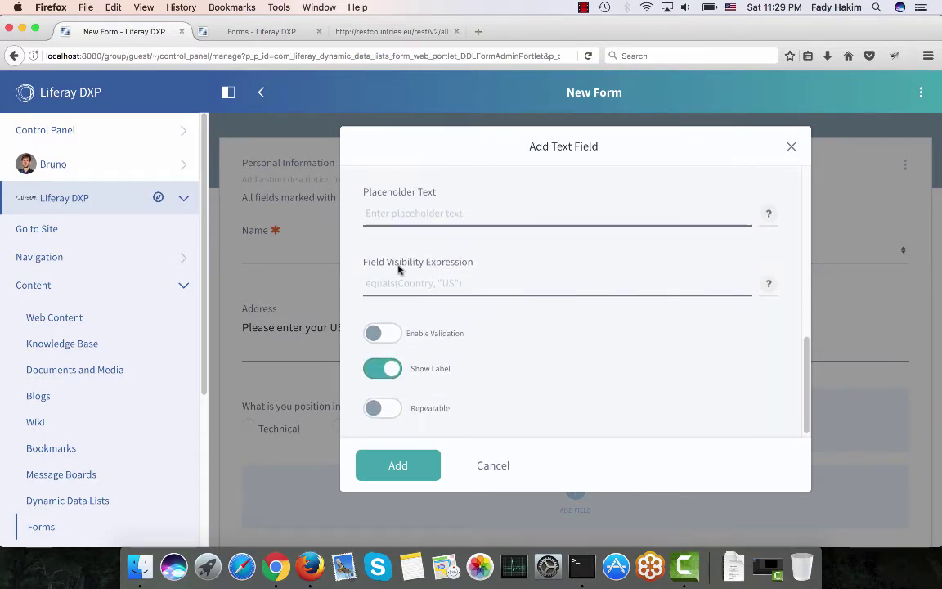
click(395, 335)
scroll(395, 341, down, 1)
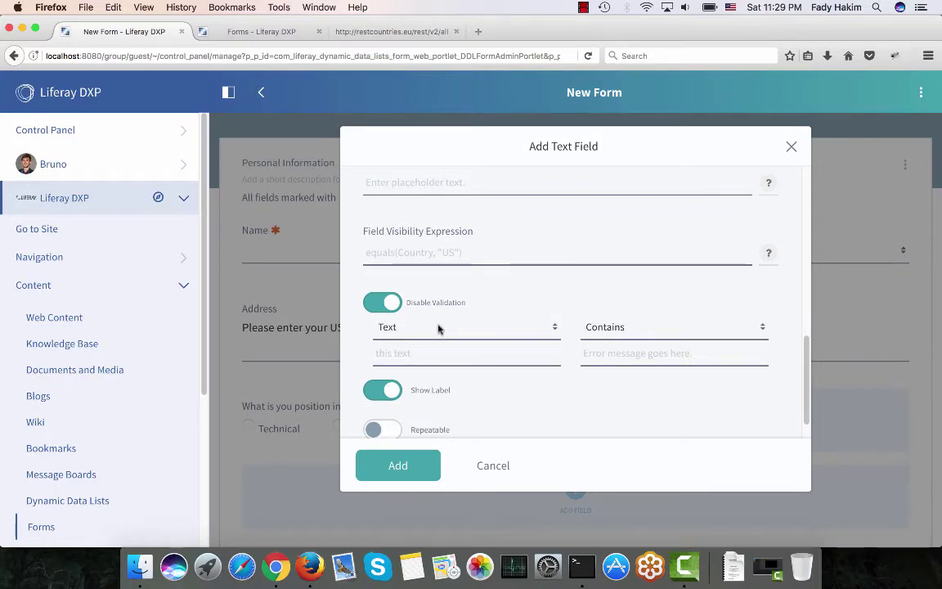
click(630, 326)
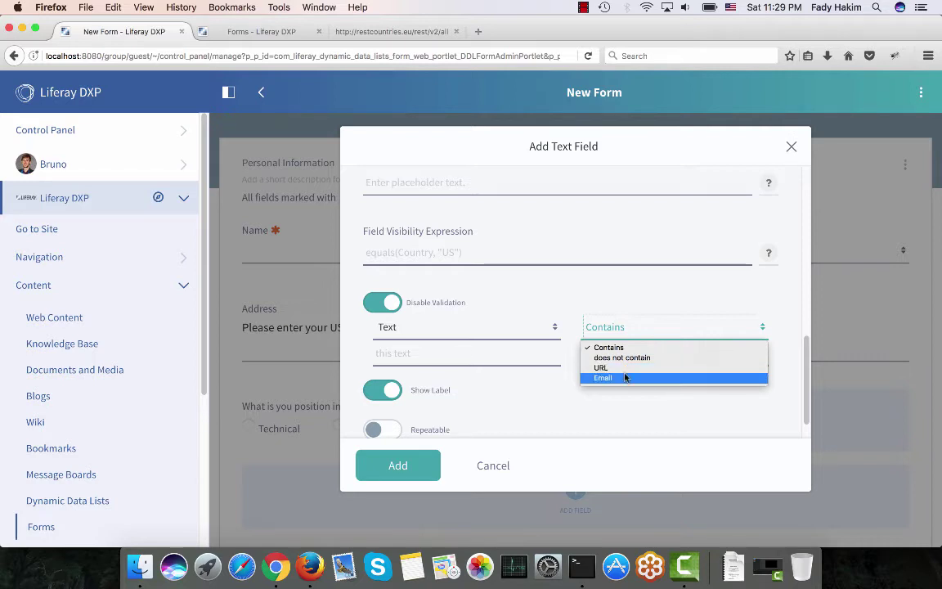
click(625, 377)
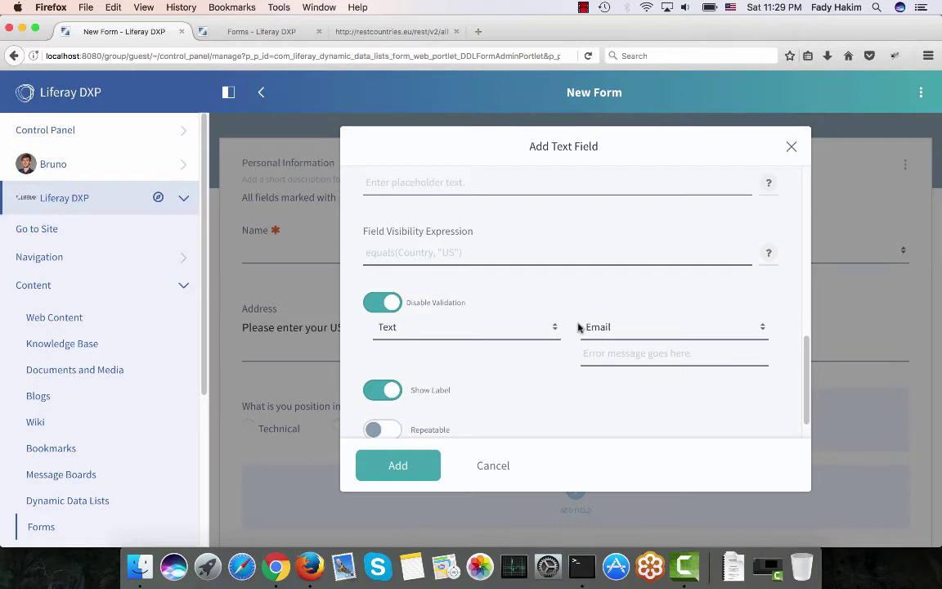
Set the error message 'Please enter a valid email' and add the Email field.
click(586, 353)
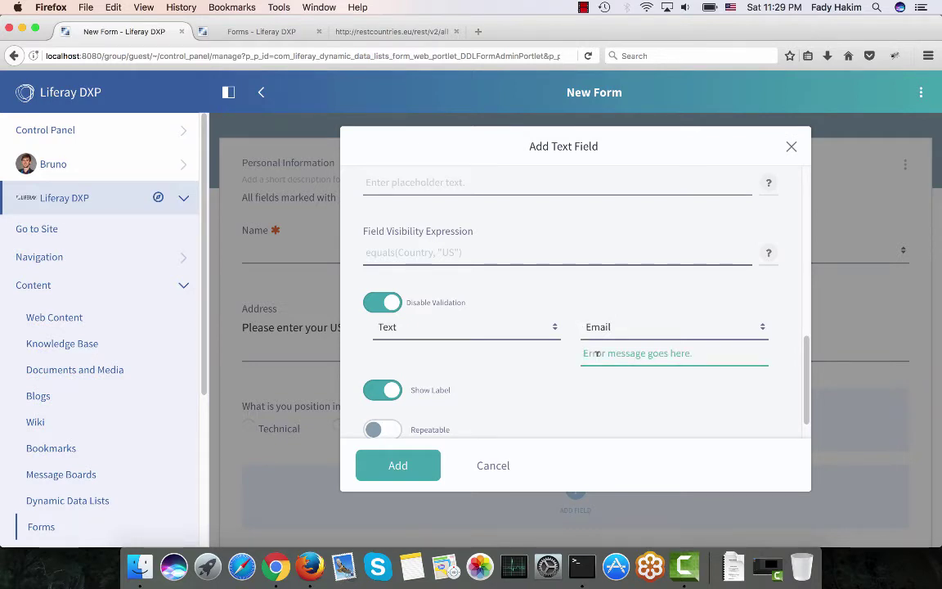
text(Please en)
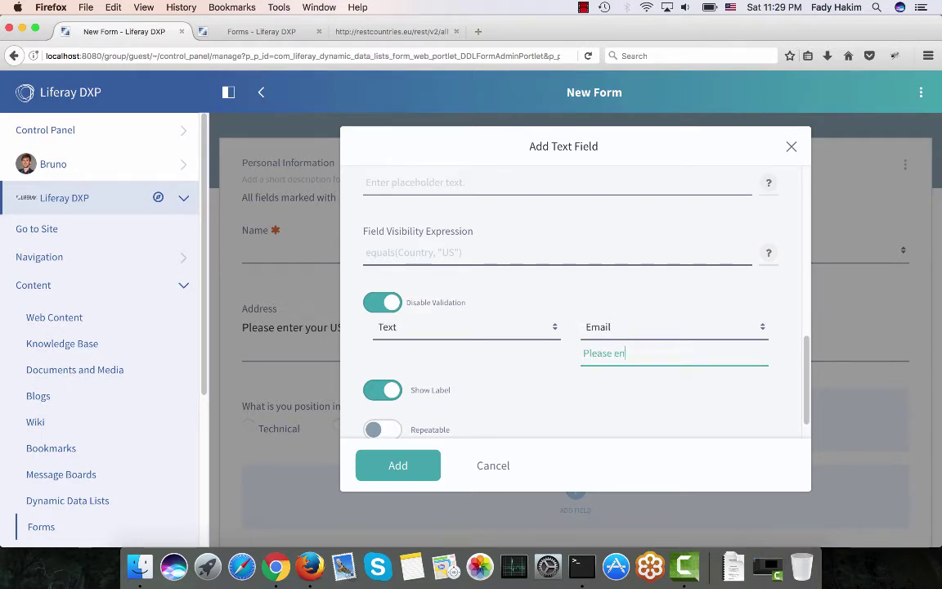
text(ter a valid email)
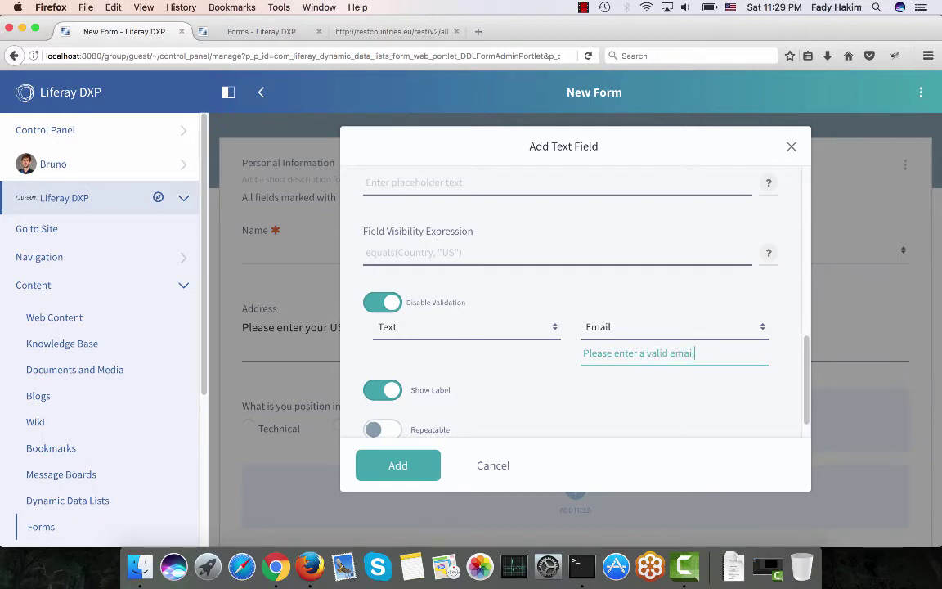
click(399, 466)
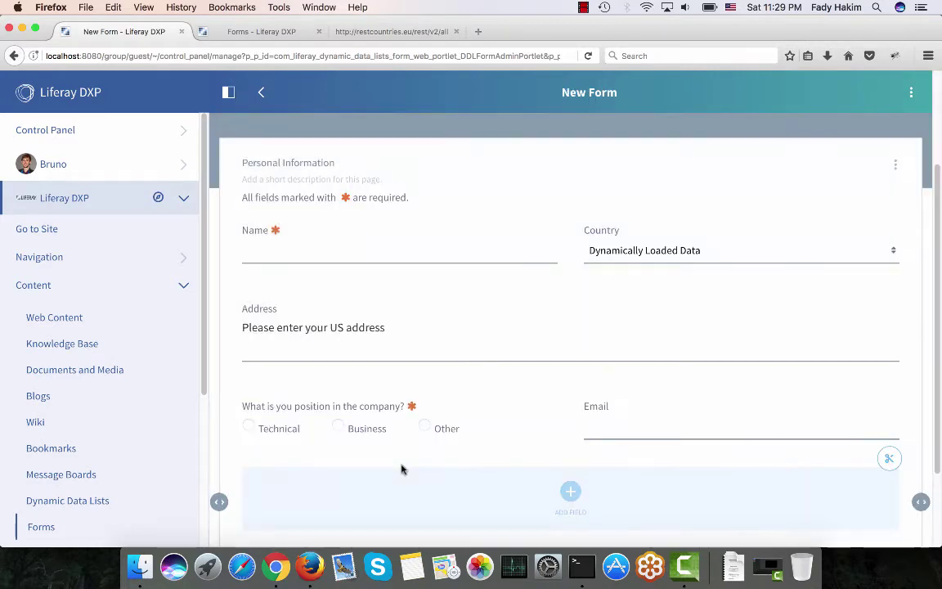
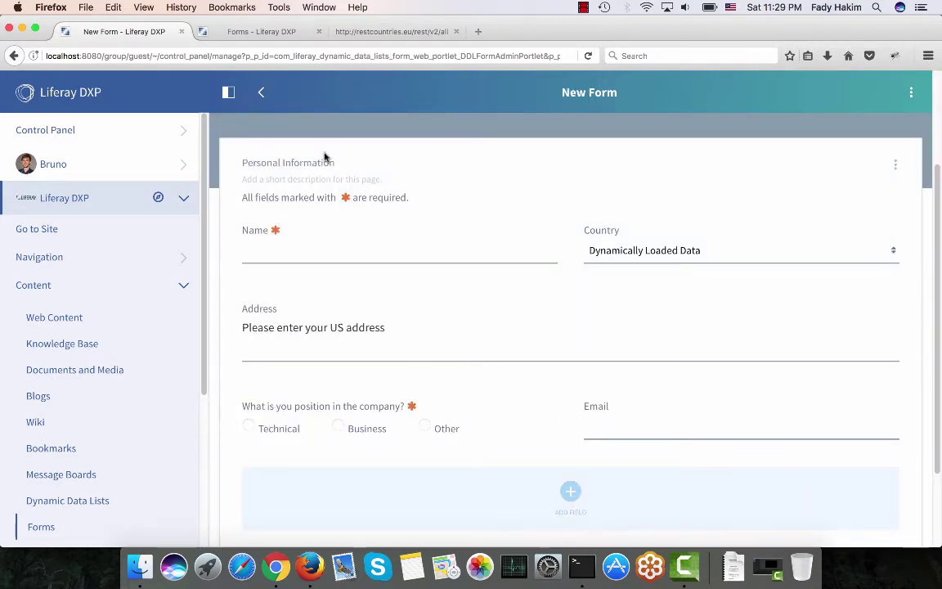
Add a second page to the Feedback form and title it 'Your Feedback'.
click(896, 165)
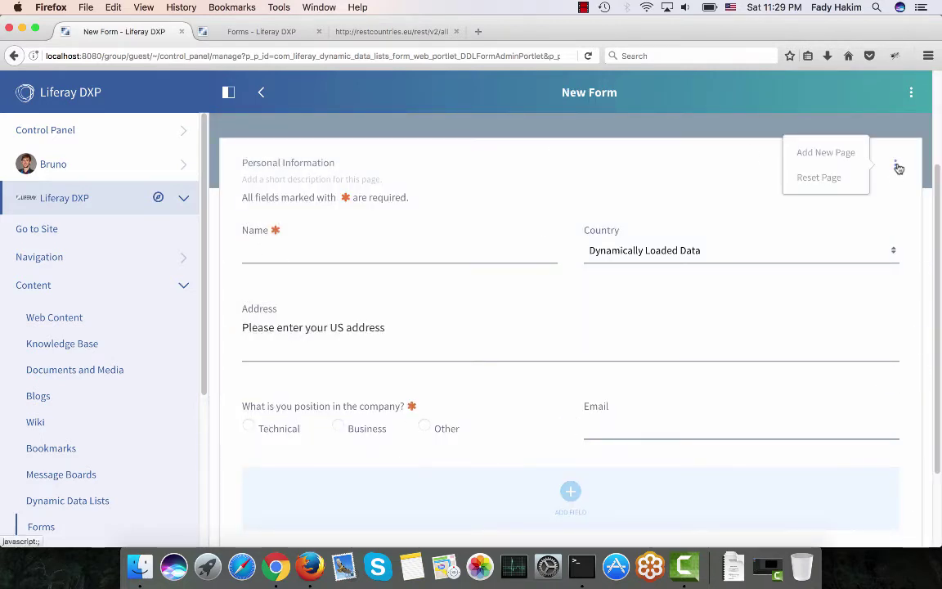
click(820, 154)
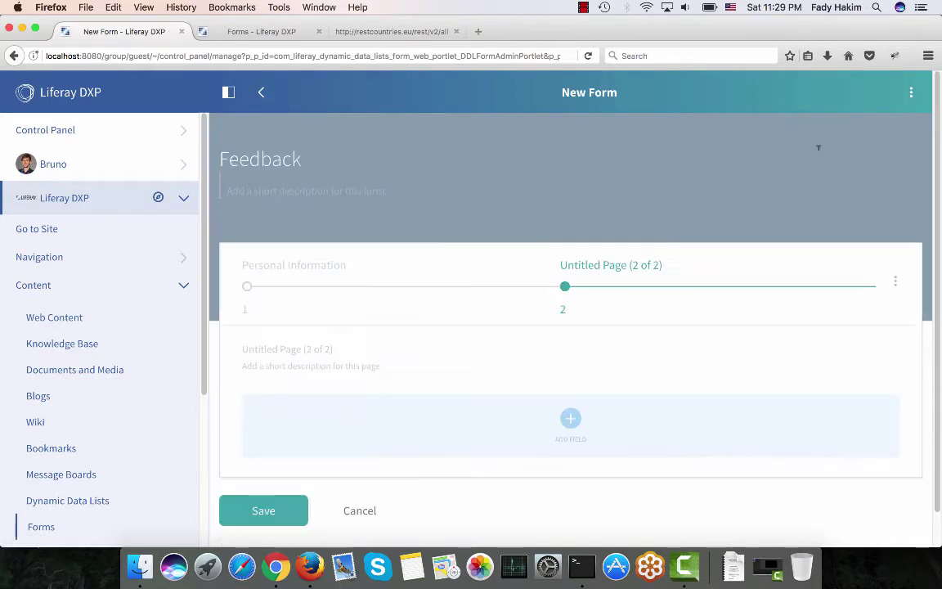
click(302, 343)
text(Your )
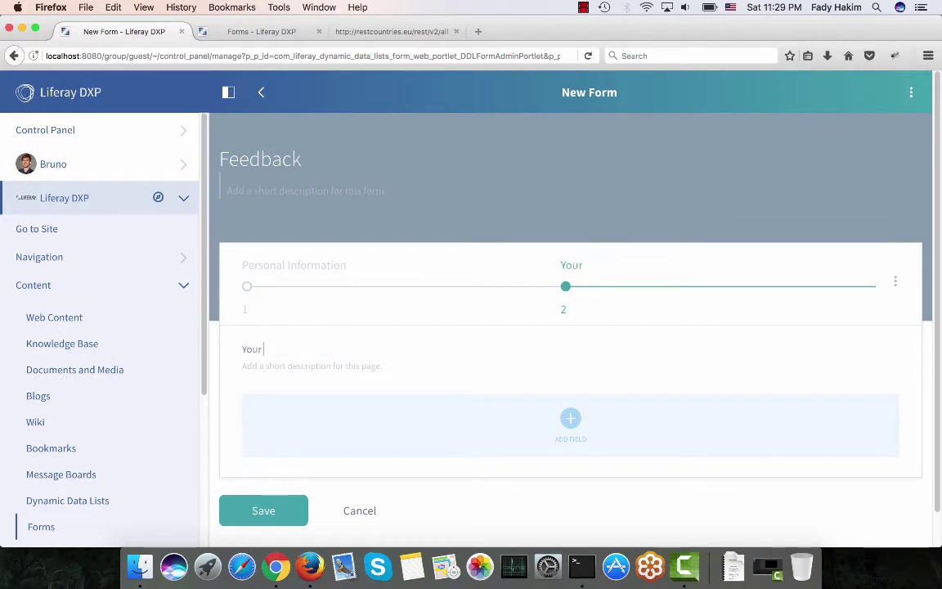
text(Feedback)
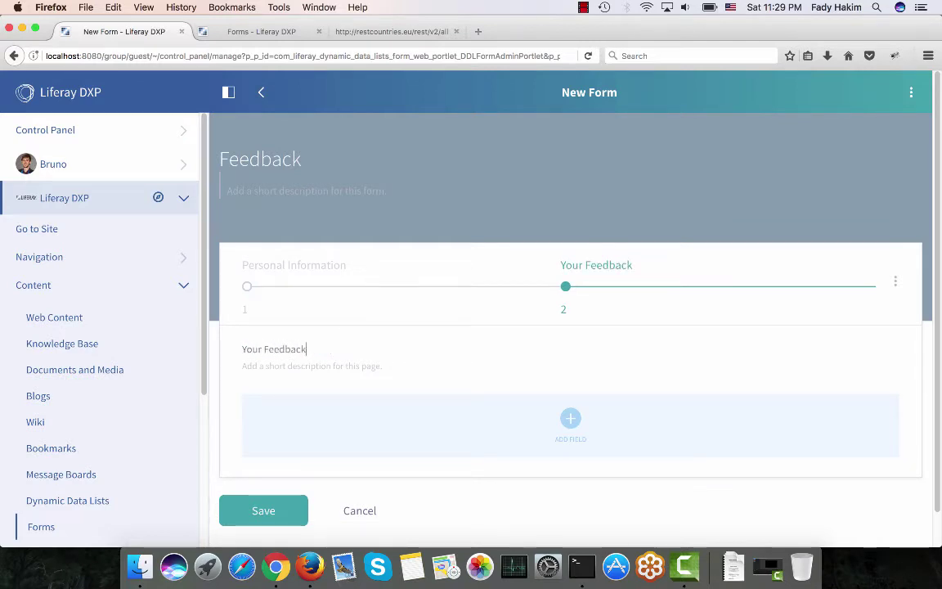
scroll(570, 327, down, 1)
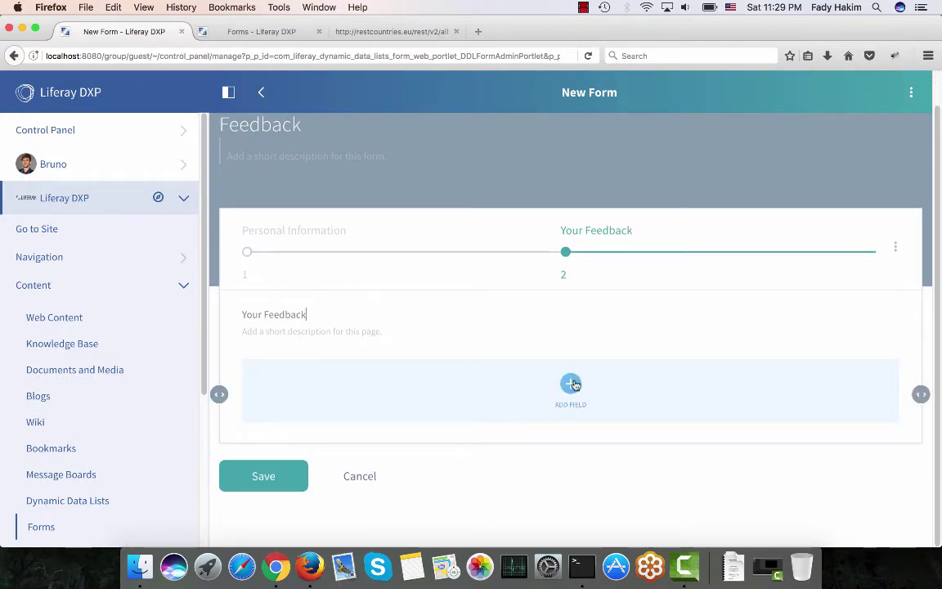
click(570, 384)
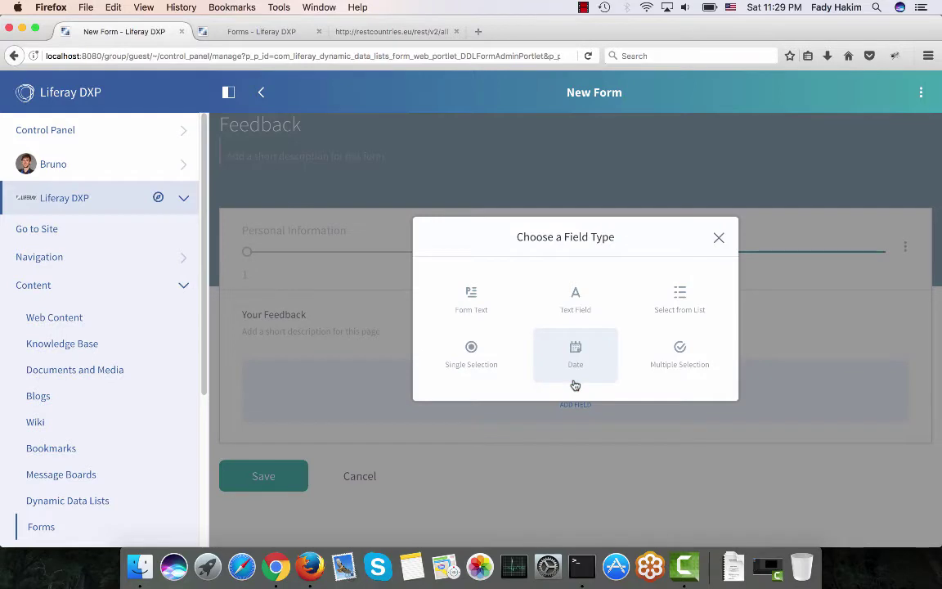
Start a form text element titled 'Date of the Feedback', keep the title copied, then discard it.
click(473, 300)
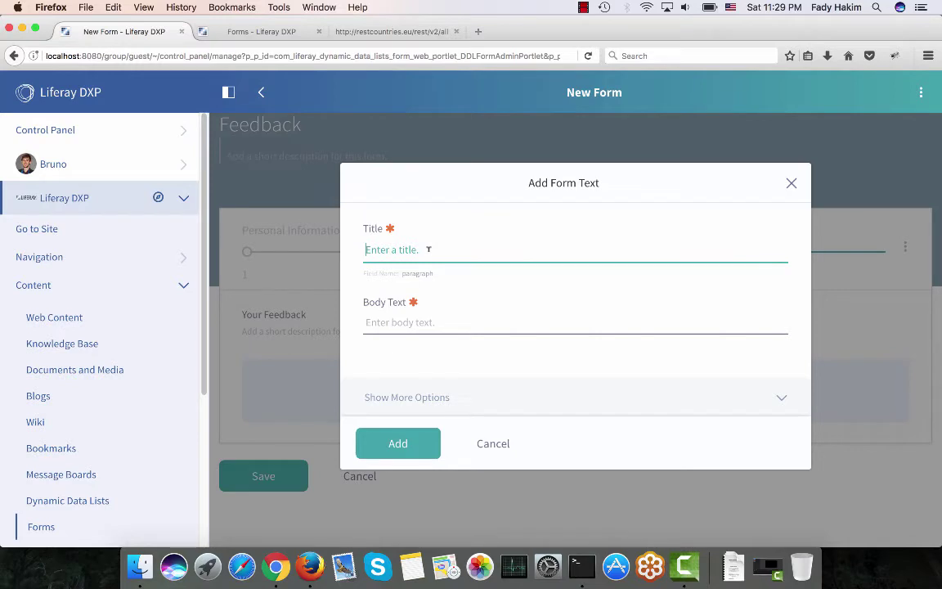
text(Date of the Feedback)
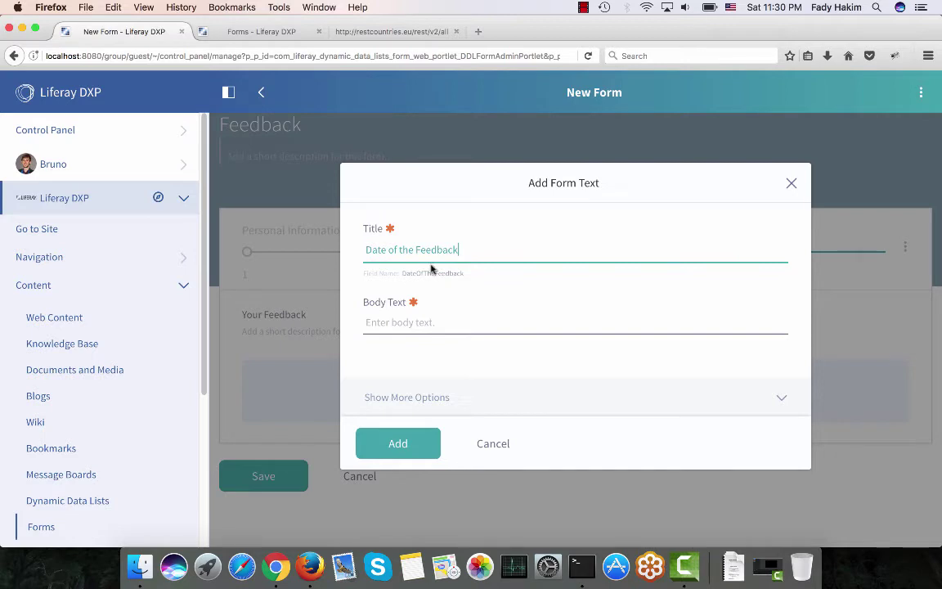
click(395, 443)
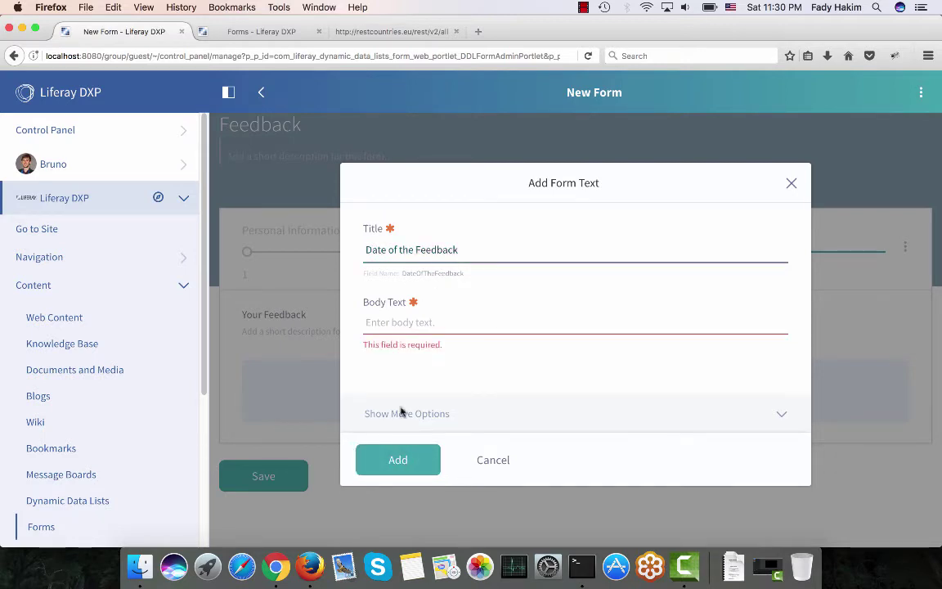
click(418, 312)
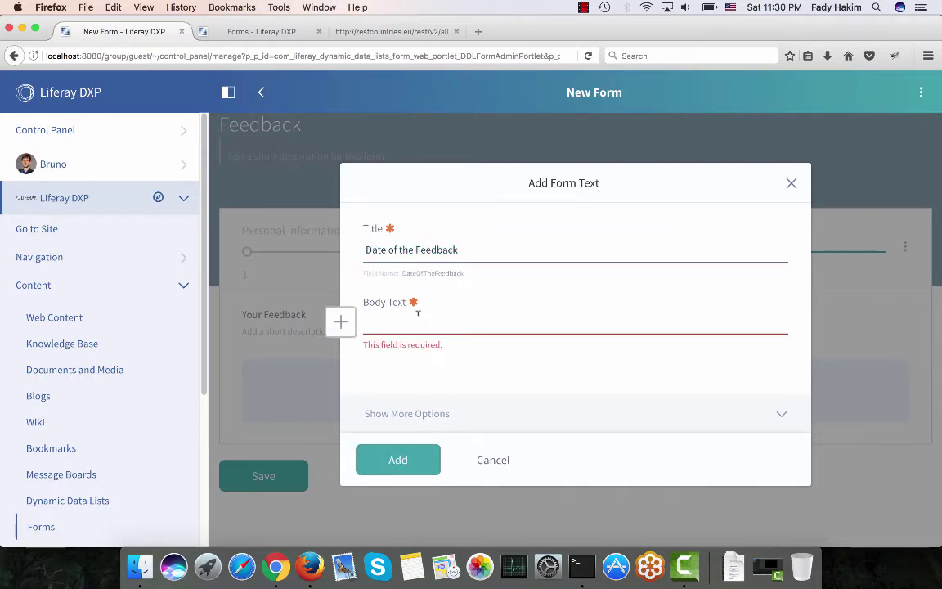
drag(469, 250, 358, 249)
key(super+c)
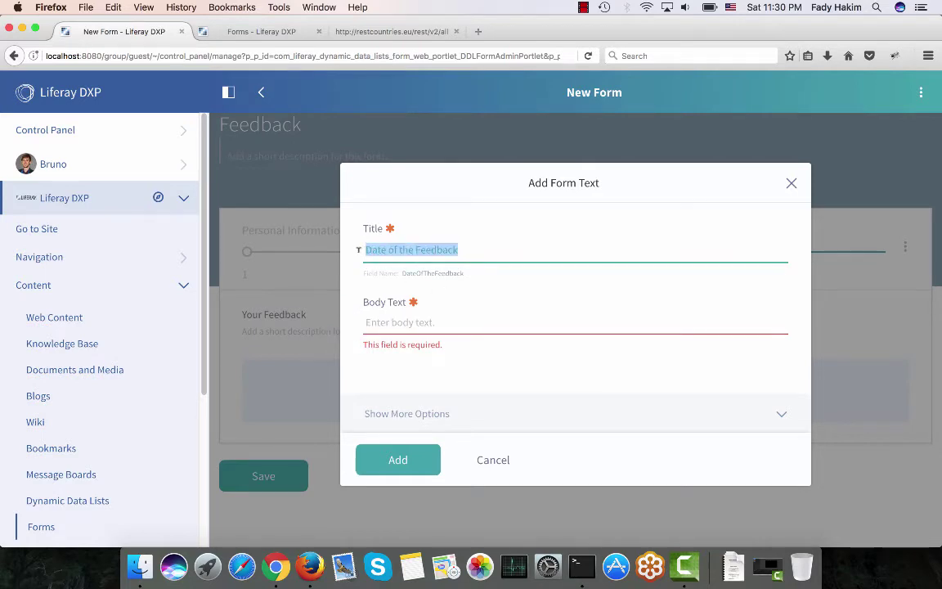
key(BackSpace)
click(493, 459)
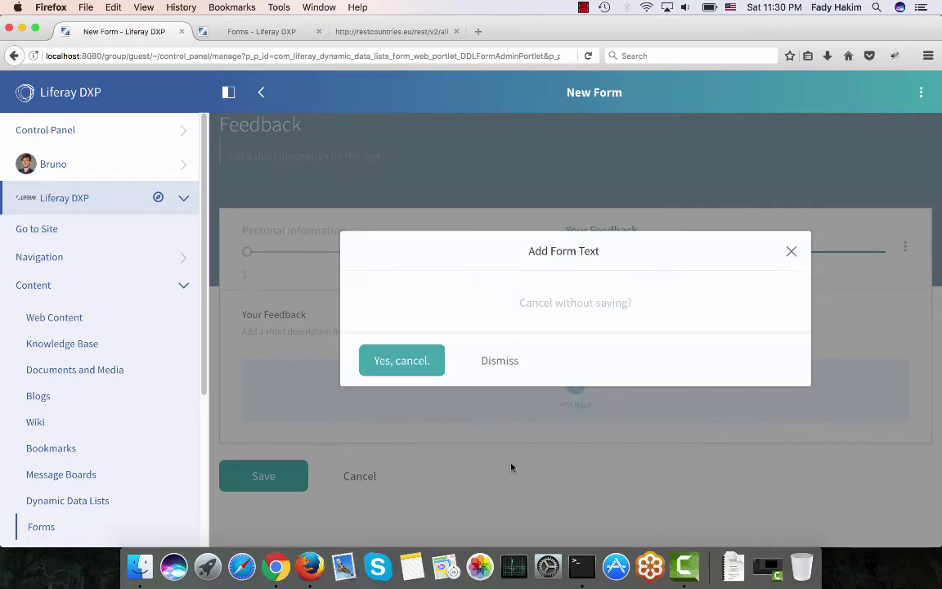
click(426, 361)
Add a Date field with the pasted label 'Date of the Feedback'.
click(572, 386)
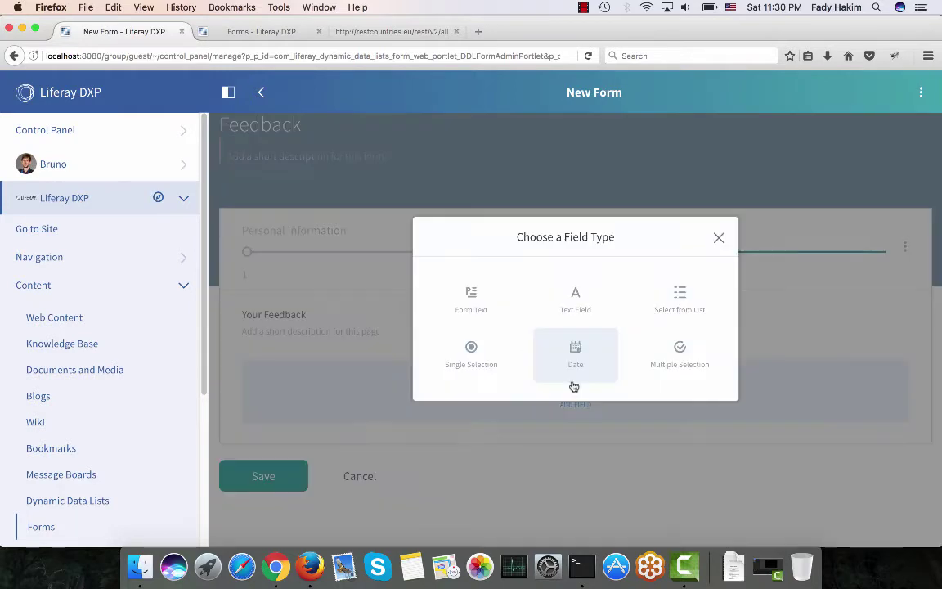
click(575, 358)
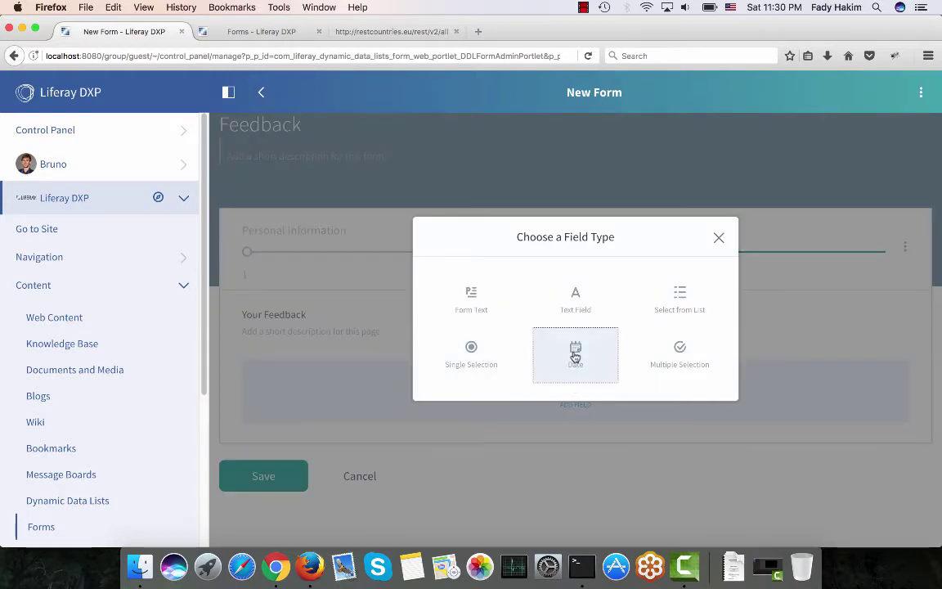
key(super+v)
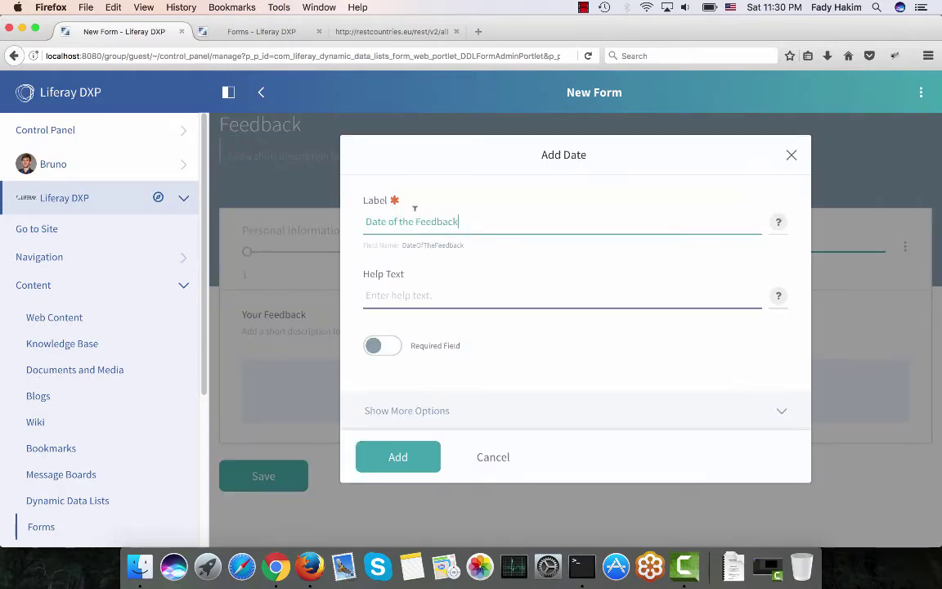
click(395, 459)
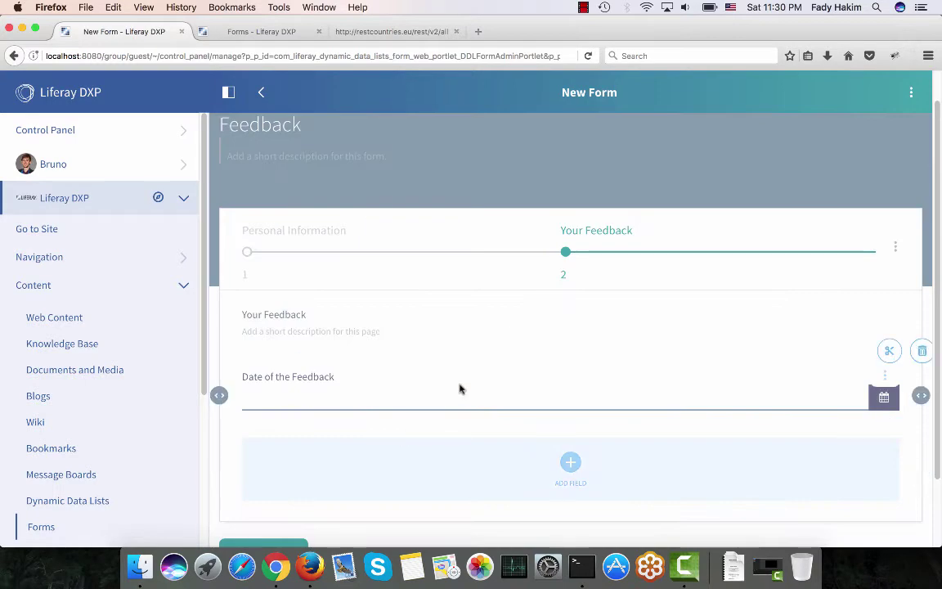
Start a text field labelled 'Please enter your feedback' and set it to multiple lines.
click(569, 454)
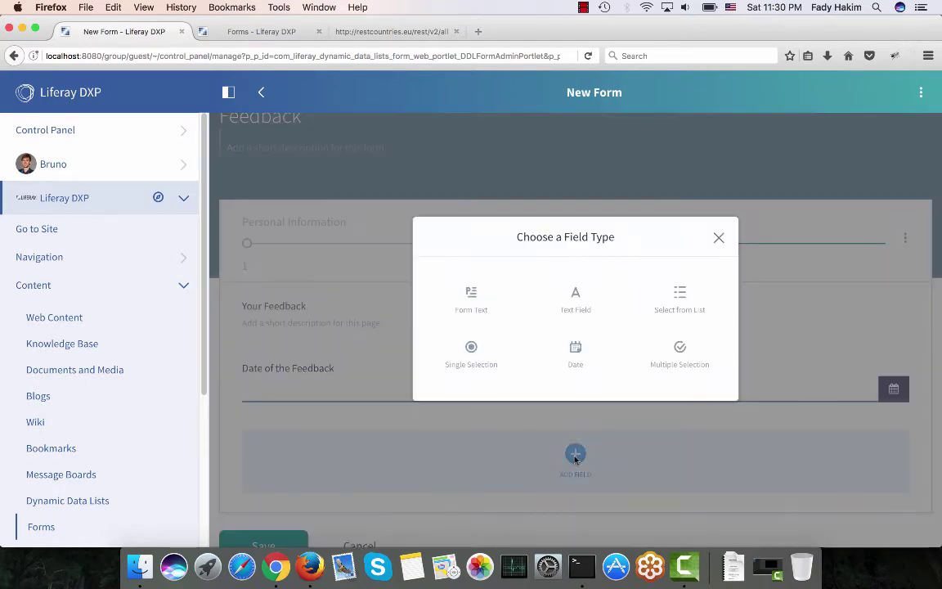
click(578, 303)
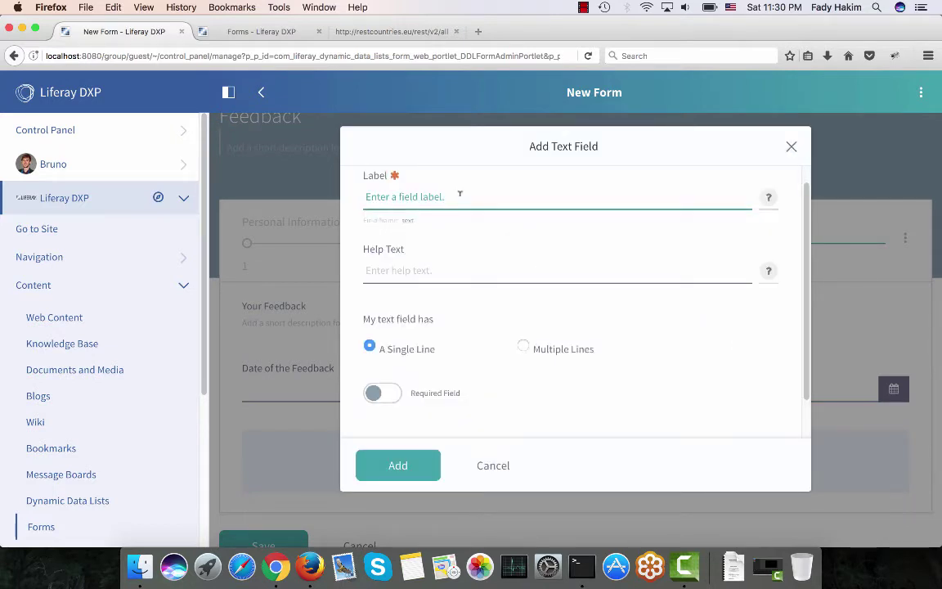
text(I)
key(BackSpace)
text(Please enter your feedback)
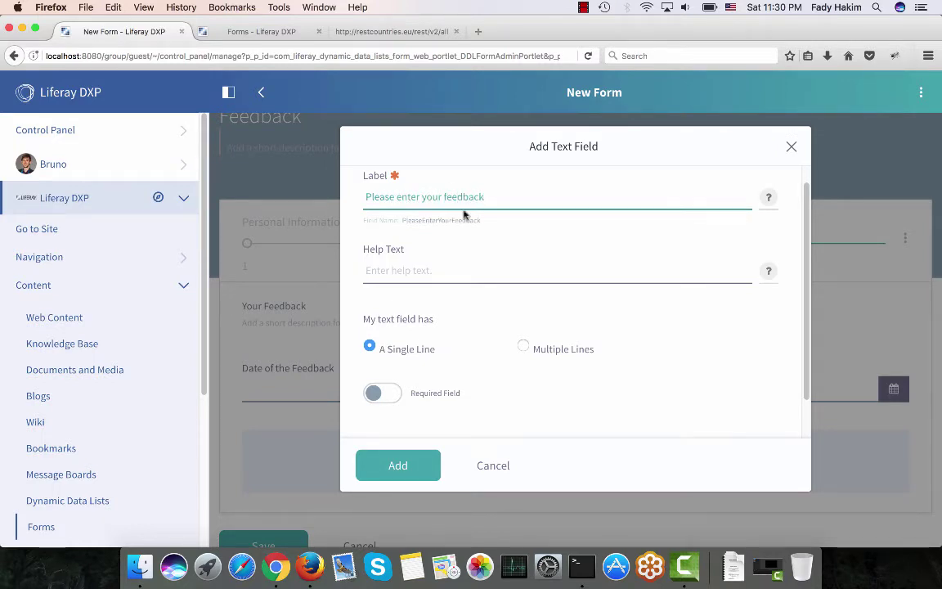
scroll(464, 217, down, 3)
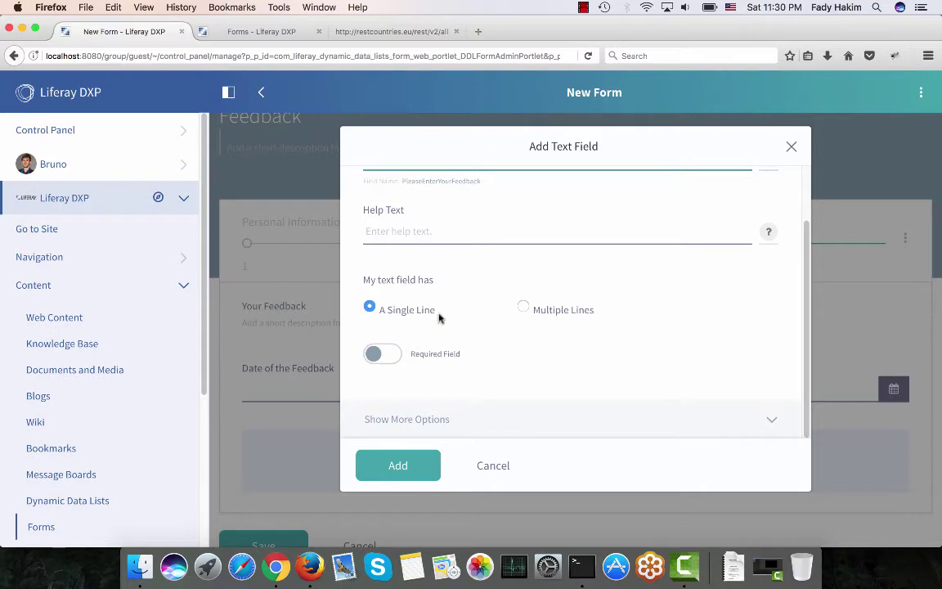
click(523, 309)
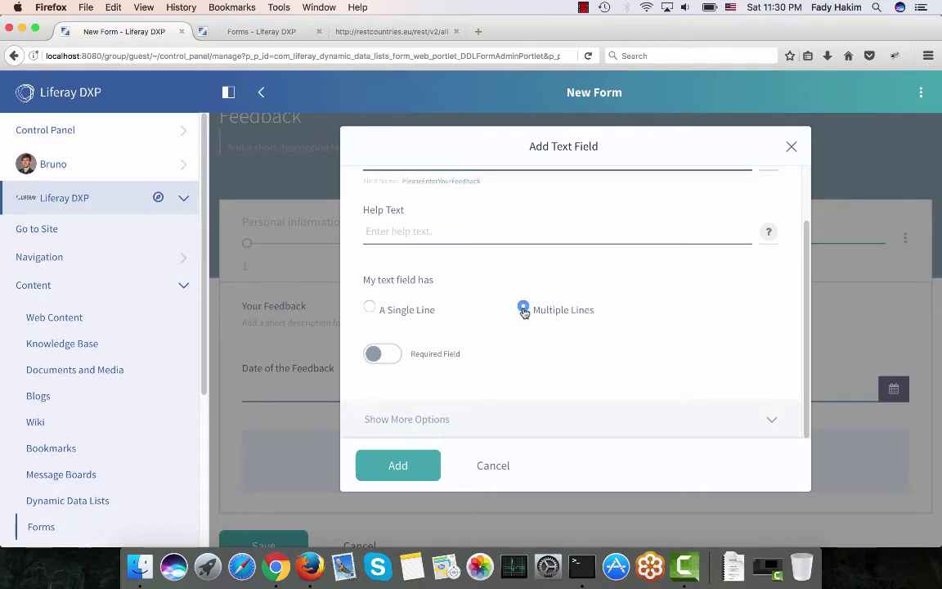
Make the feedback field repeatable, give it help text about the '+' sign, and add it.
click(471, 418)
scroll(471, 419, down, 6)
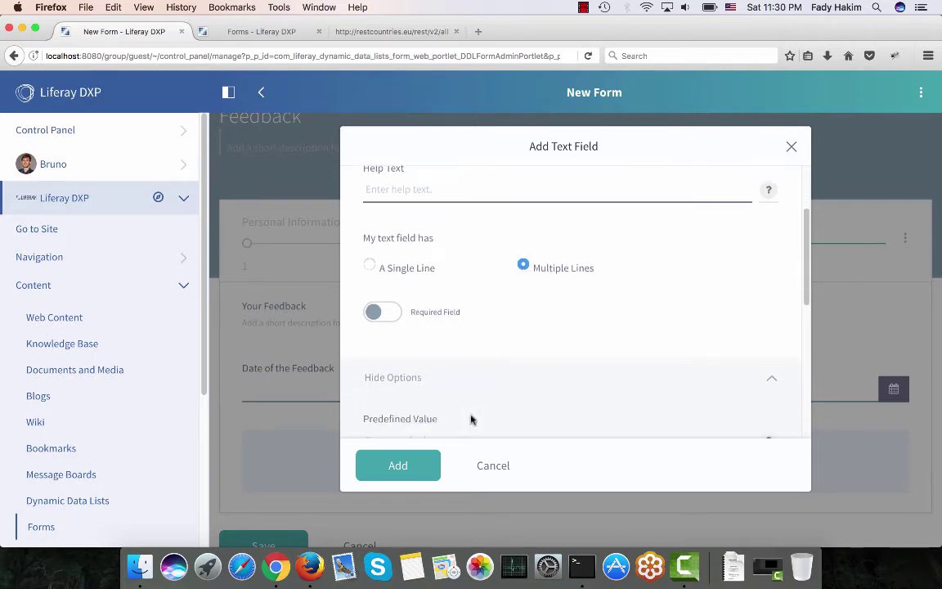
scroll(471, 418, down, 2)
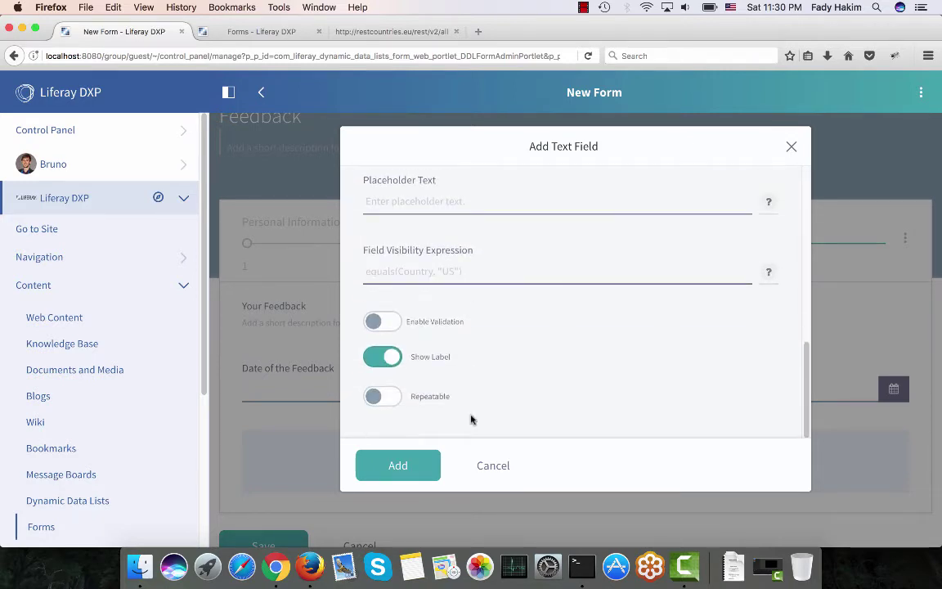
click(393, 399)
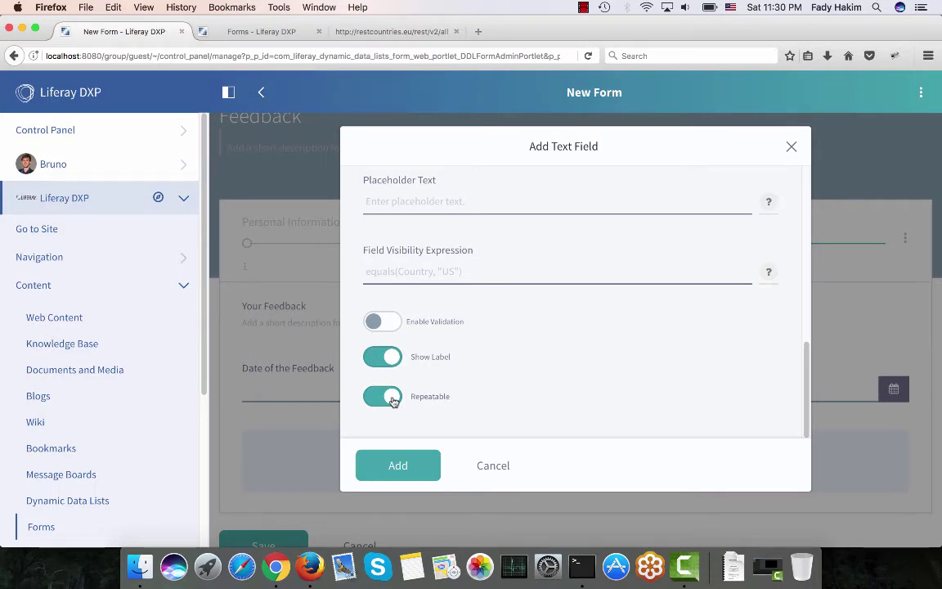
scroll(393, 399, up, 8)
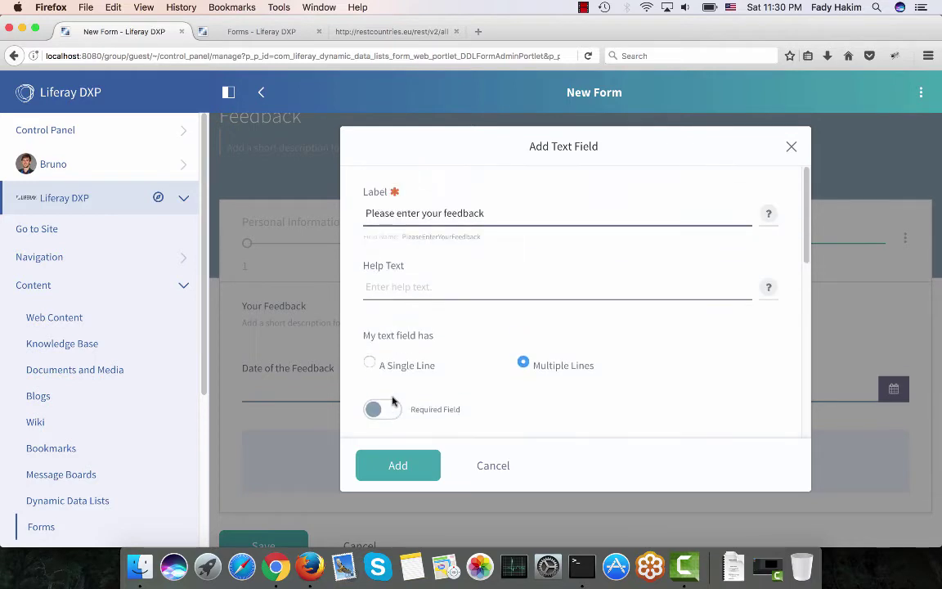
click(435, 283)
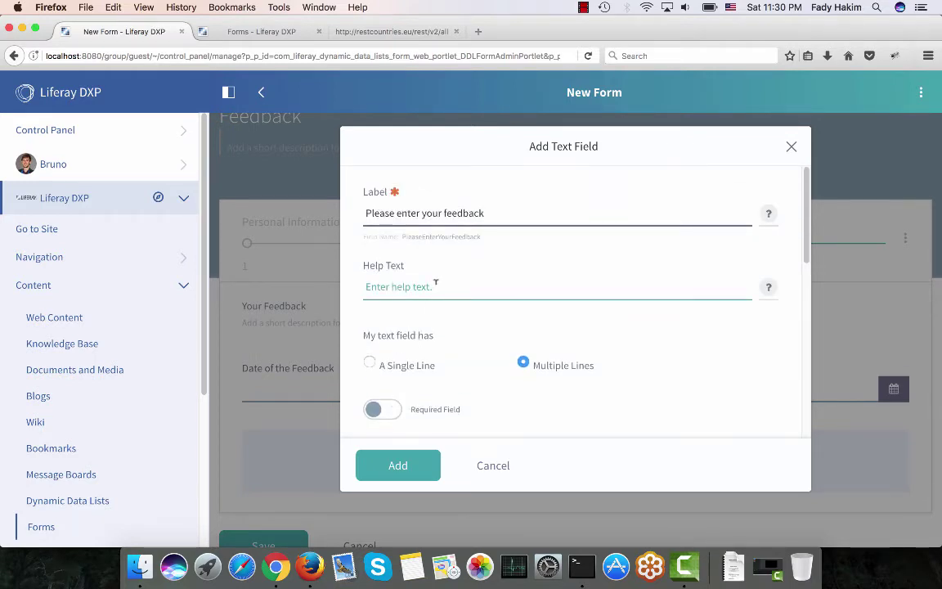
text(You can click on)
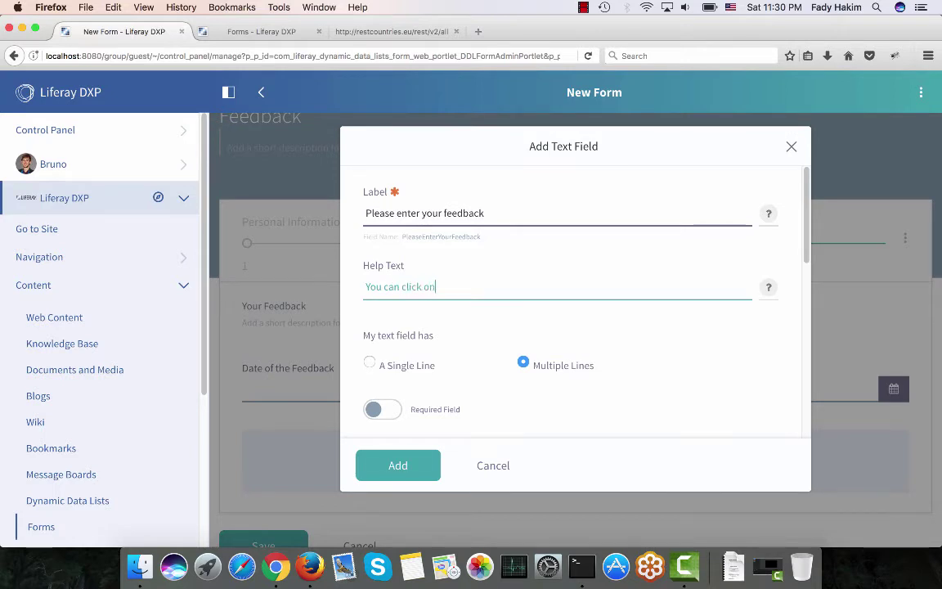
text( the "+" sign to add mor)
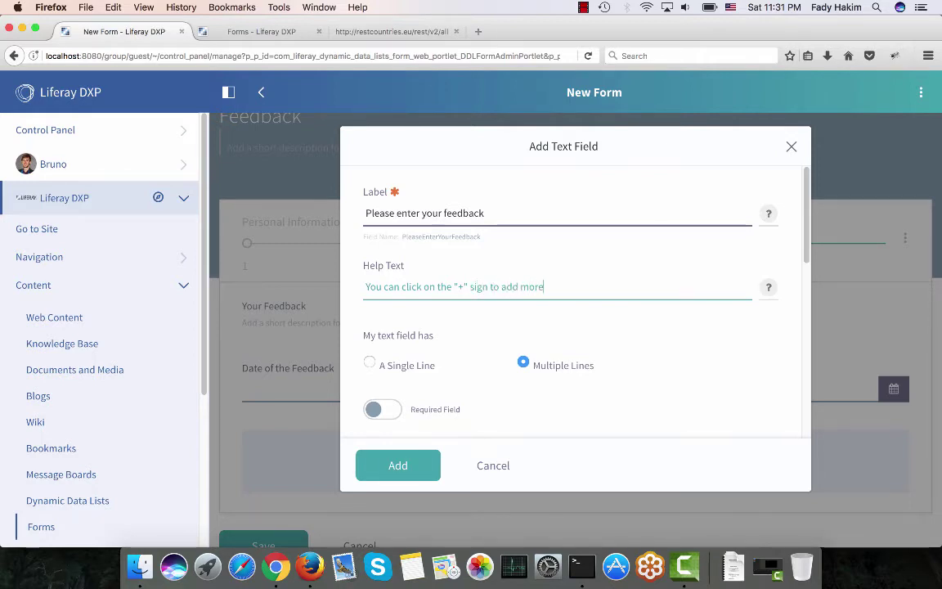
text(eedback.)
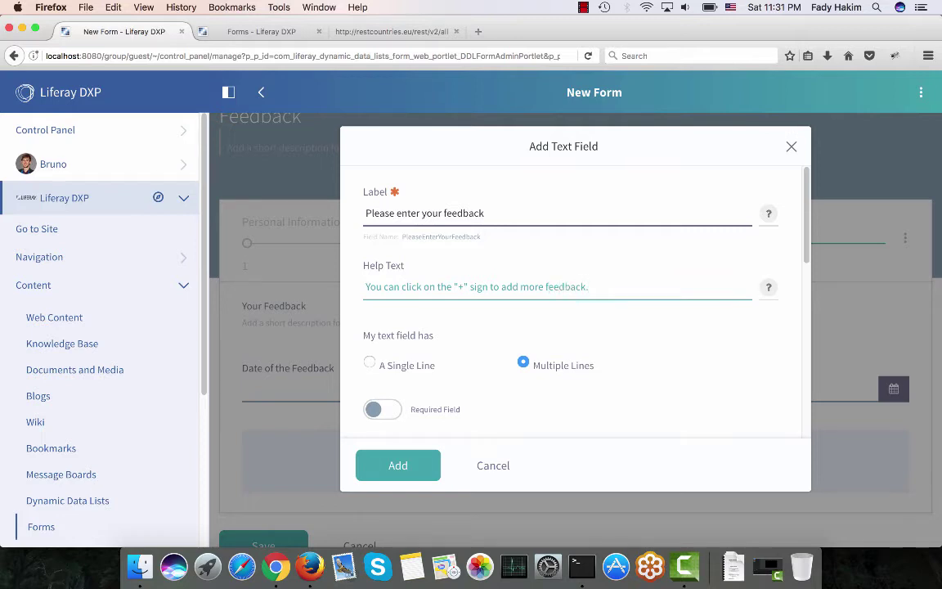
click(377, 469)
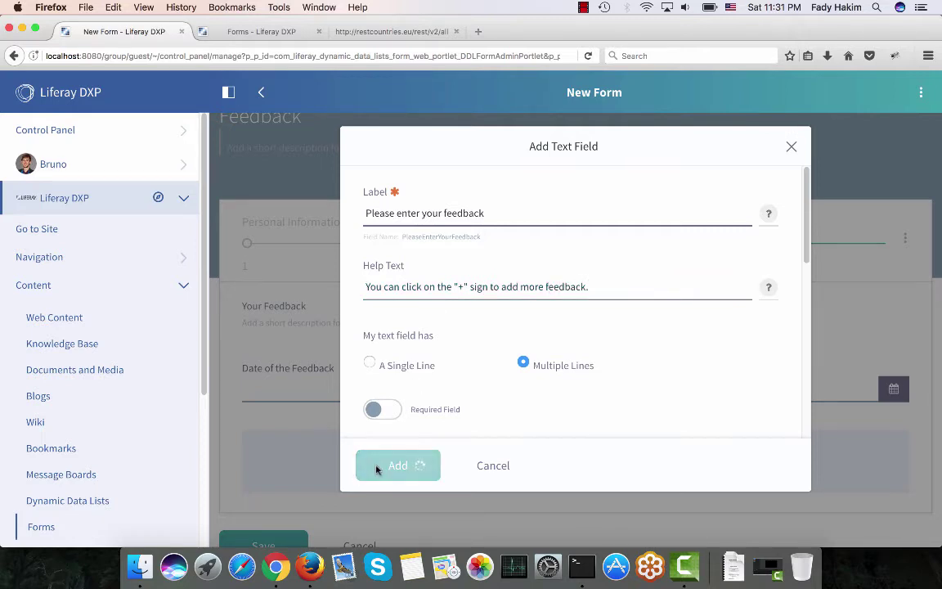
scroll(453, 304, down, 5)
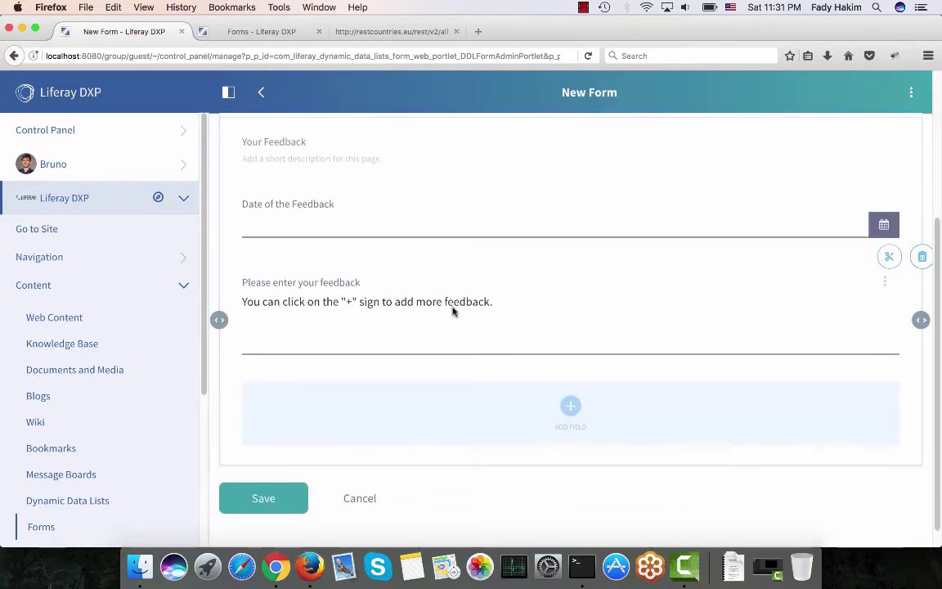
Save the Feedback form and bring up its actions in the Forms list.
click(267, 498)
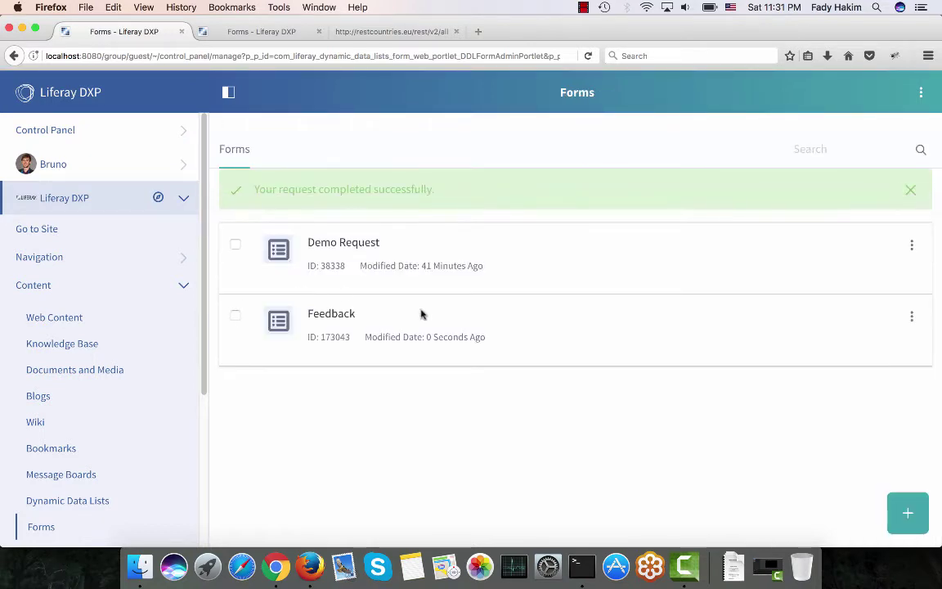
click(913, 320)
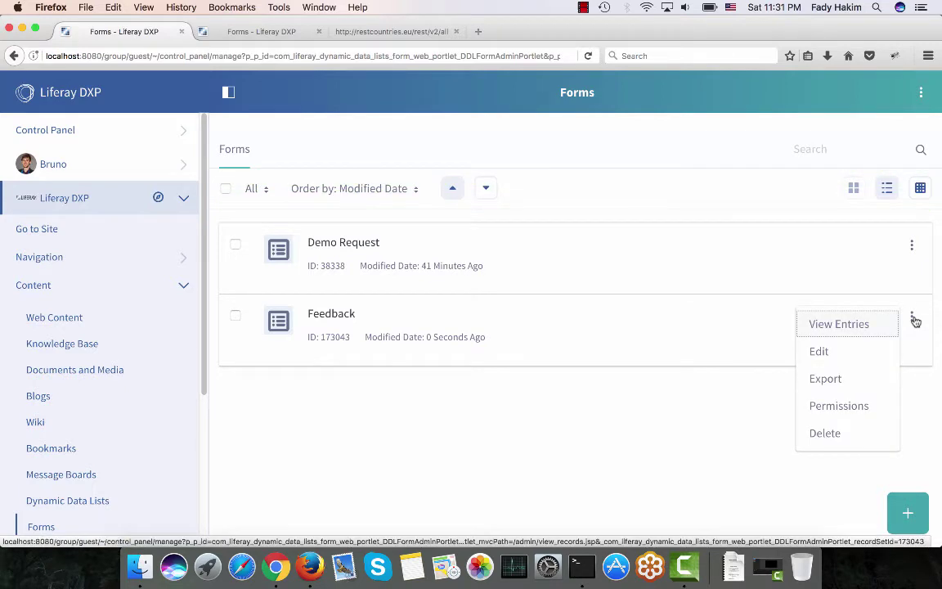
Let the Guest role view the Feedback form and add records, then reopen the form.
click(849, 410)
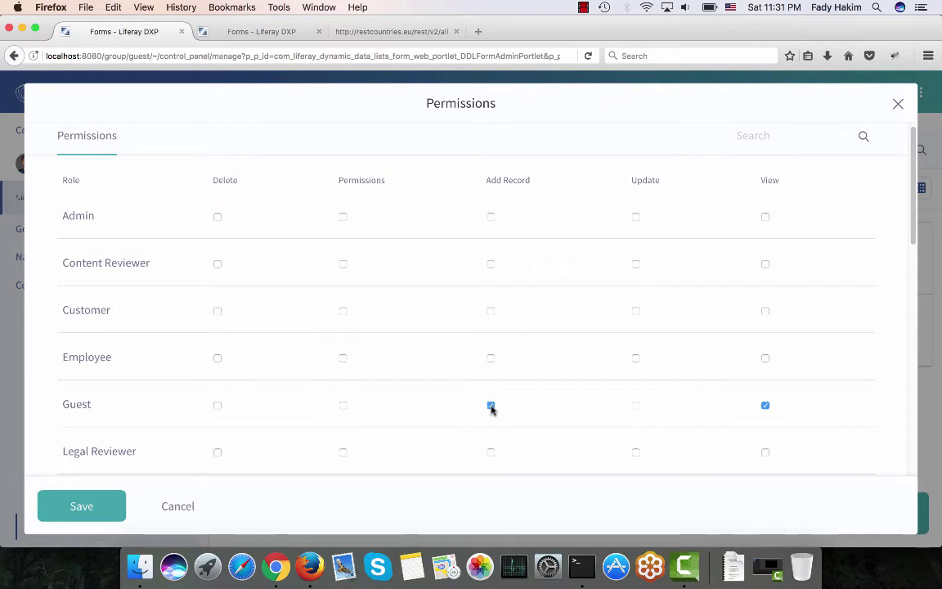
click(93, 506)
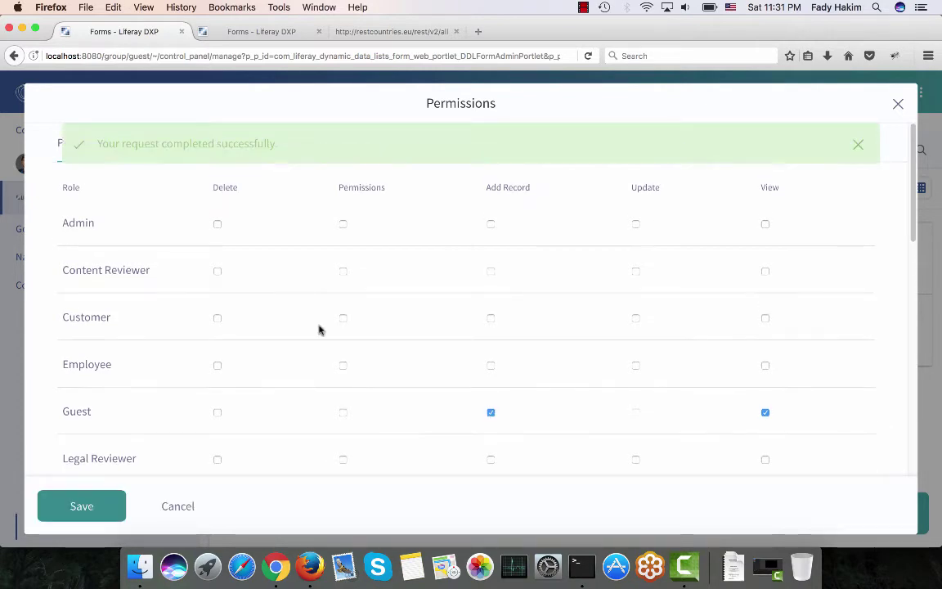
click(897, 105)
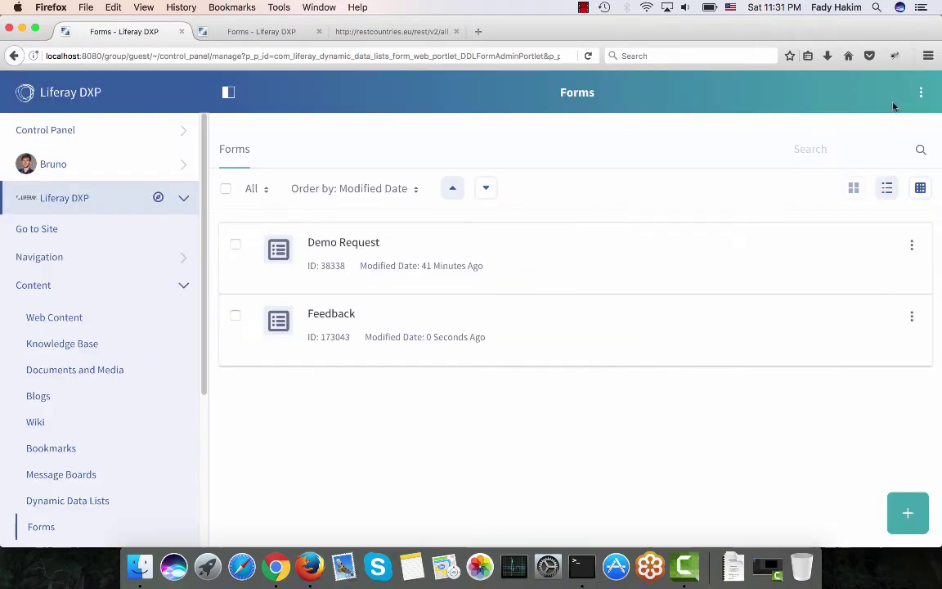
click(329, 315)
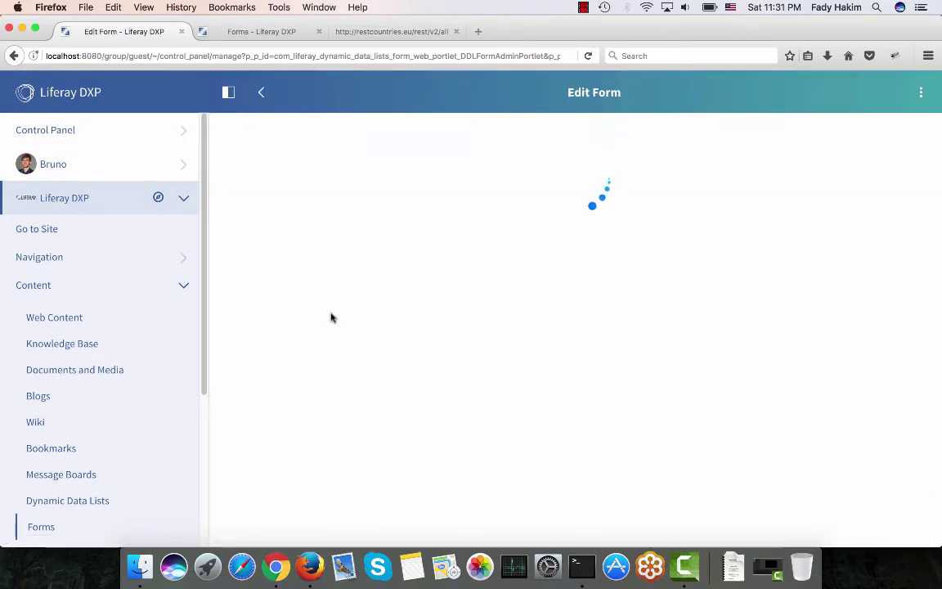
Publish the Feedback form publicly and copy its share URL from the publish settings.
click(912, 92)
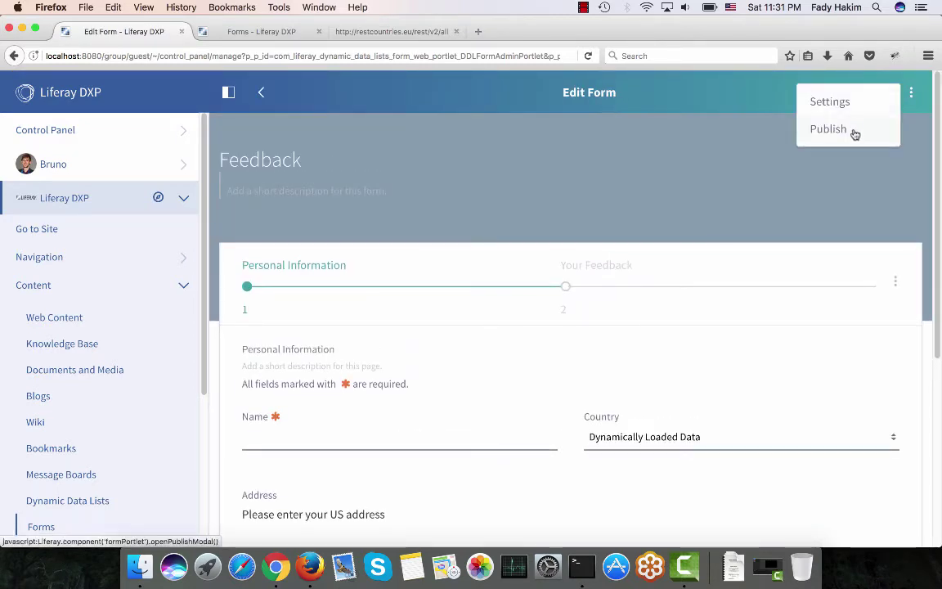
click(852, 130)
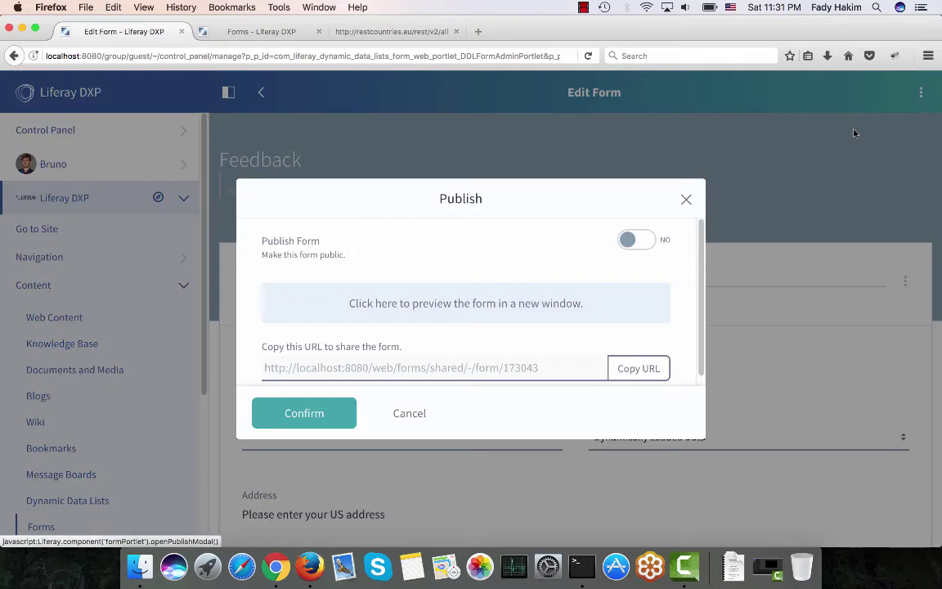
click(637, 238)
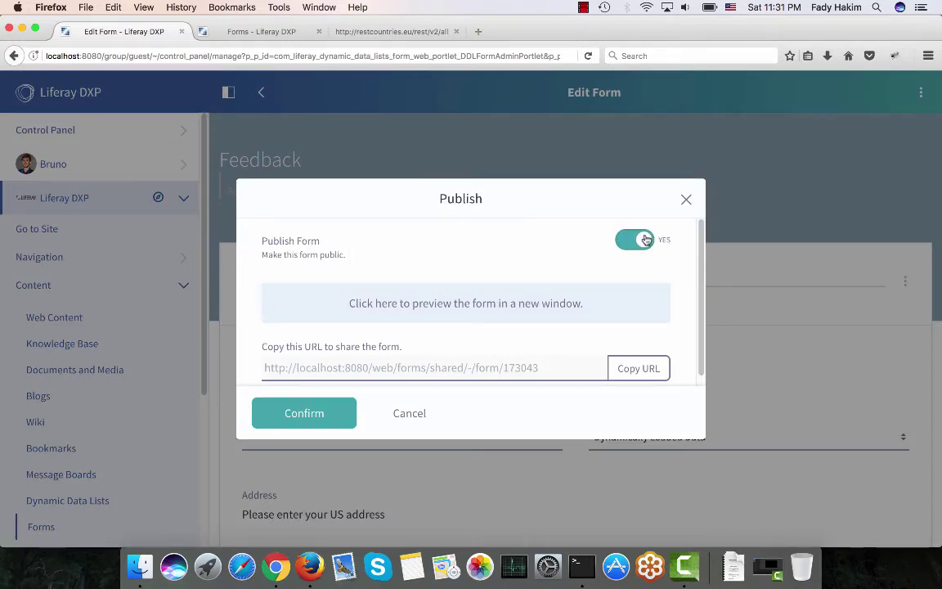
click(321, 407)
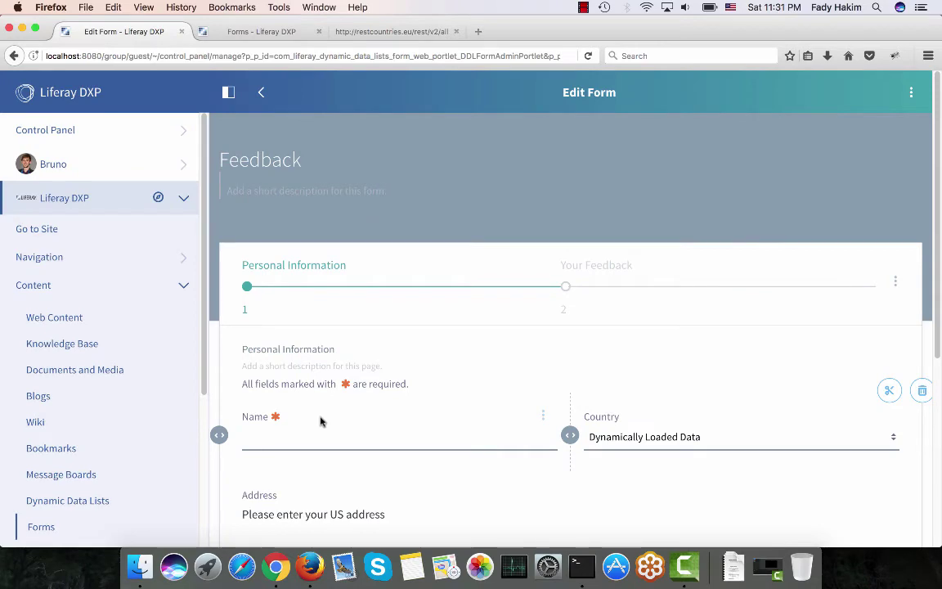
click(907, 97)
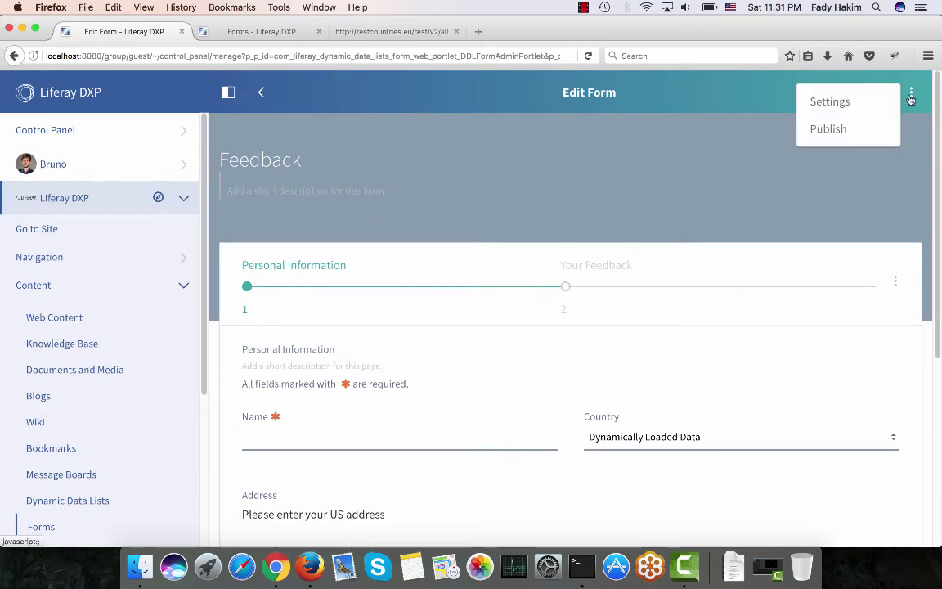
click(858, 129)
click(637, 368)
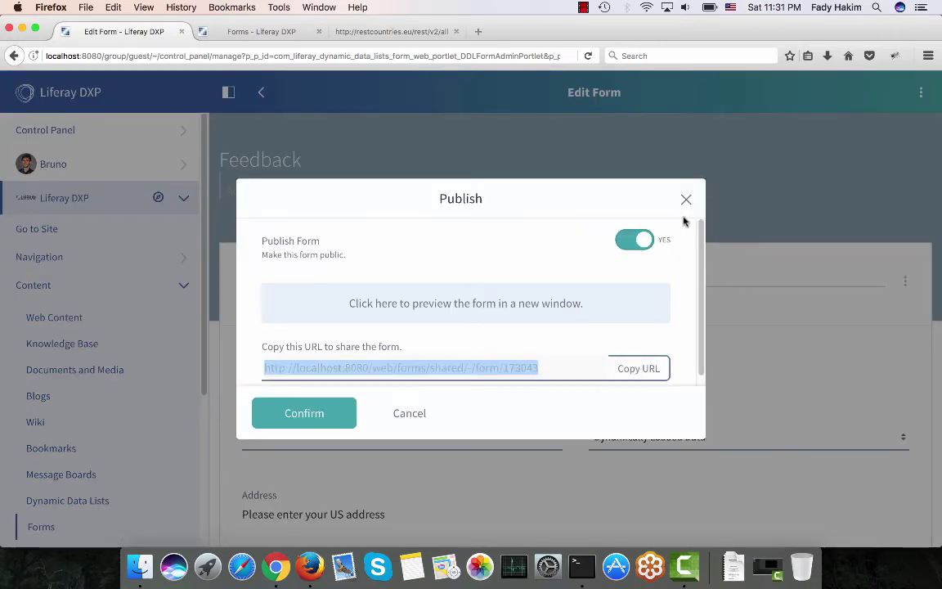
click(685, 200)
Load the copied Feedback form URL in the other tab, review it, then close that tab.
click(267, 32)
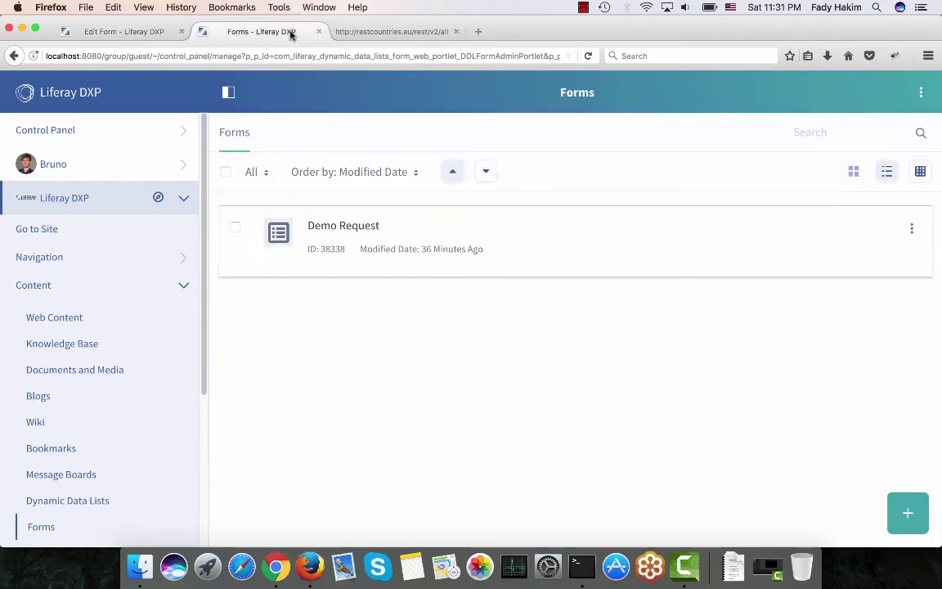
click(289, 55)
key(super+v)
key(Return)
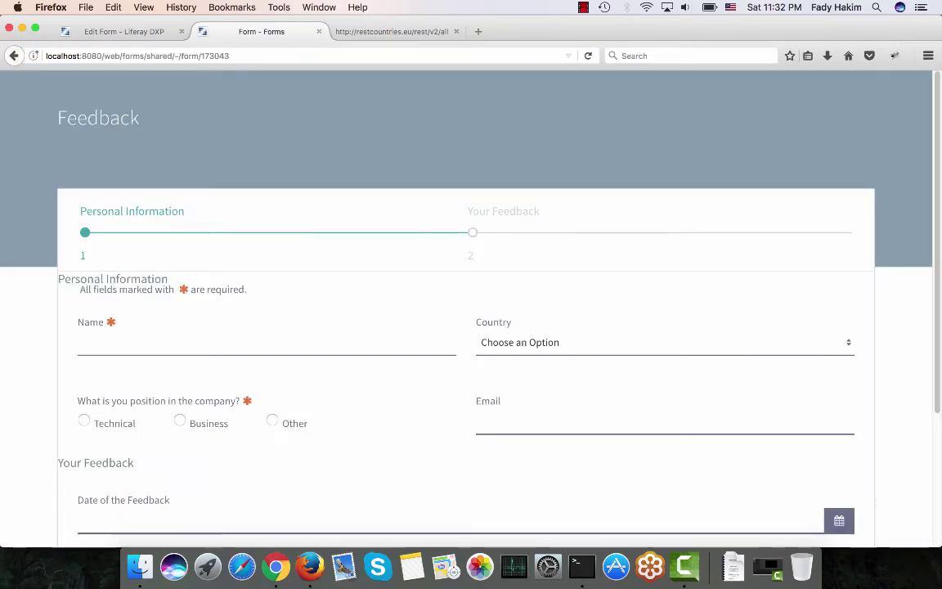
scroll(267, 228, down, 2)
scroll(267, 229, up, 2)
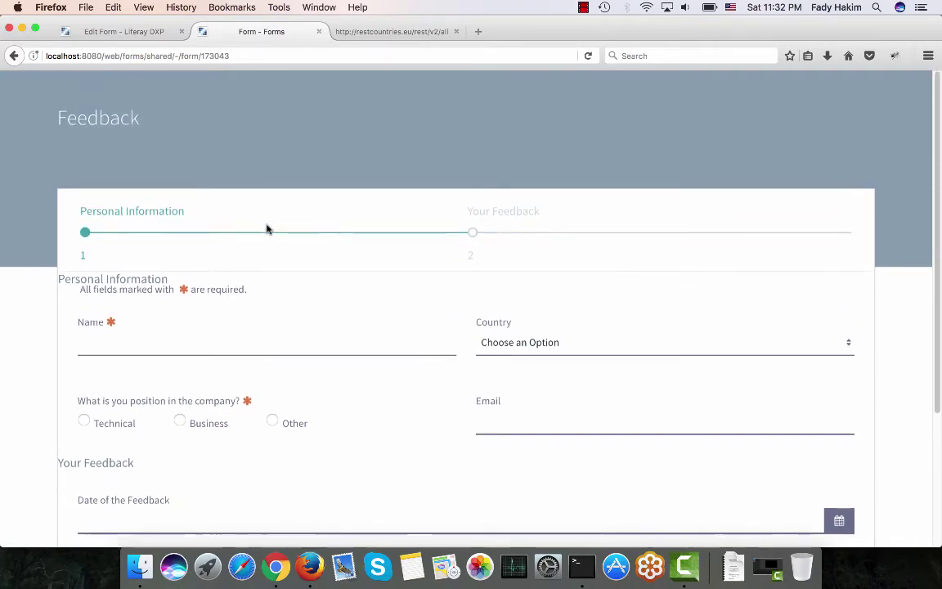
click(319, 31)
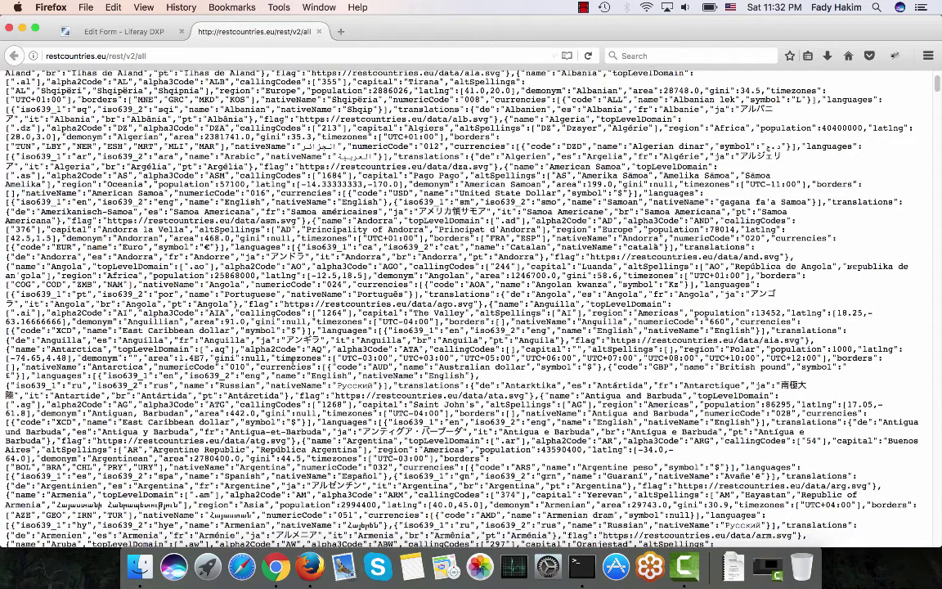
click(138, 31)
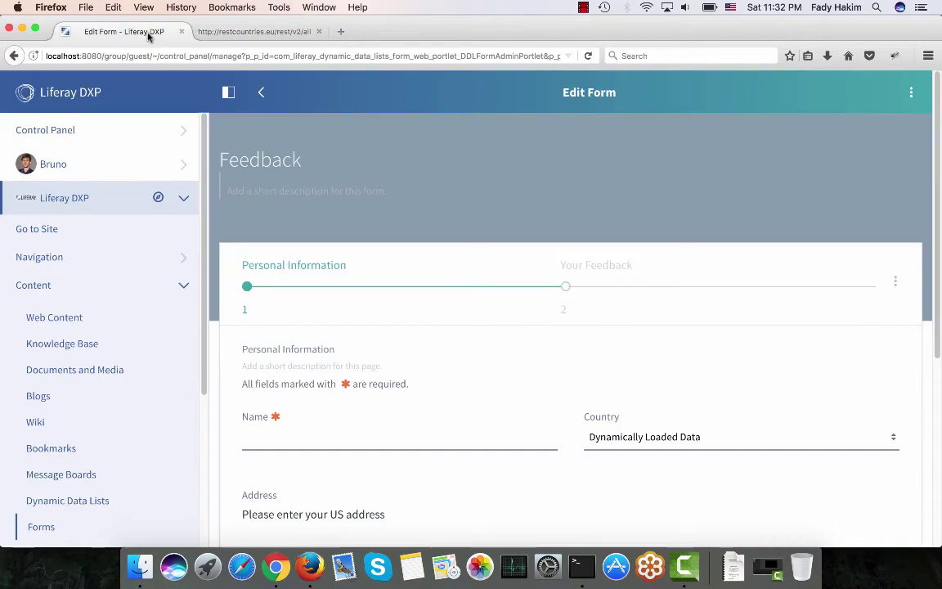
Give the site's Download page the 1-2-1 Columns layout and move the welcome content beside the chart.
click(106, 235)
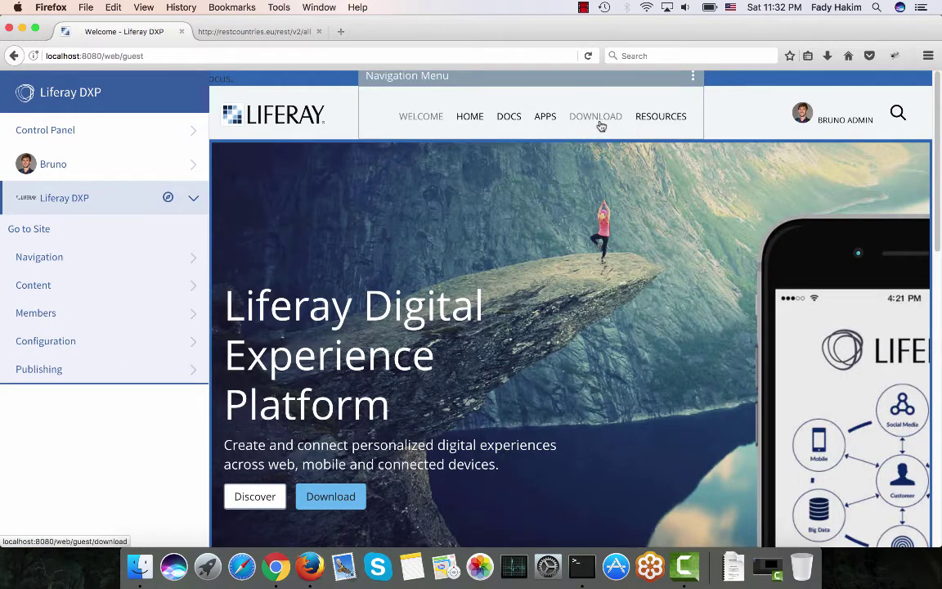
click(600, 118)
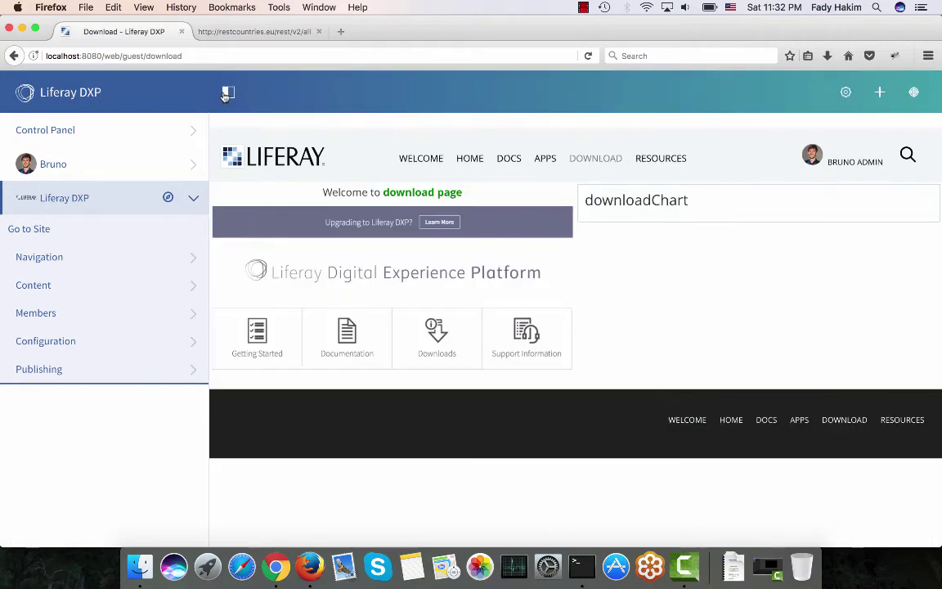
click(227, 93)
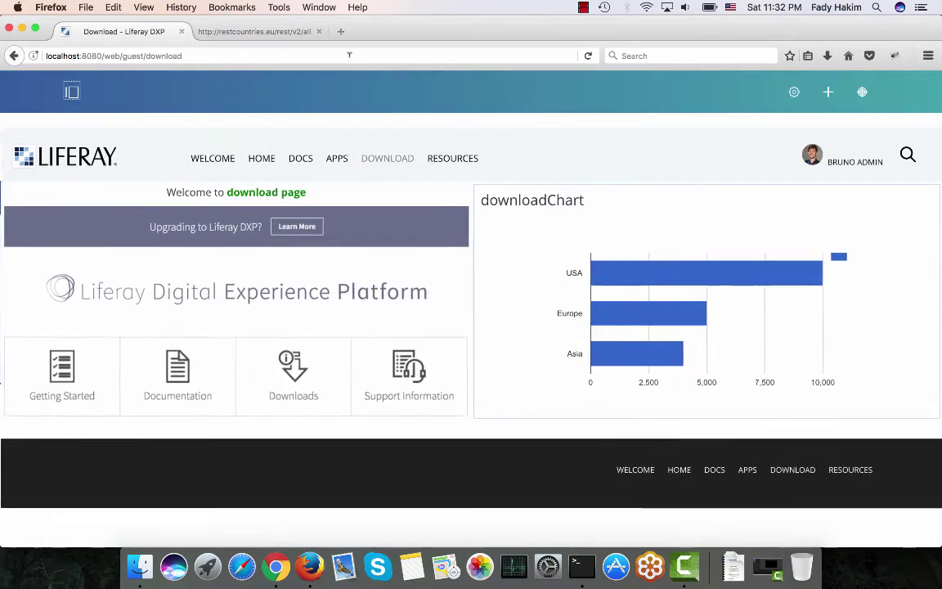
click(792, 93)
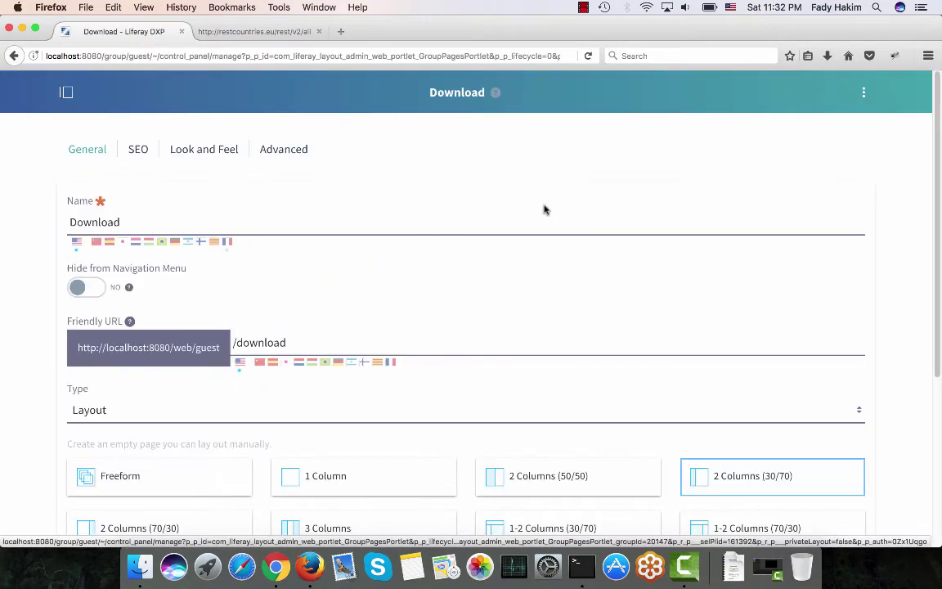
scroll(544, 210, down, 3)
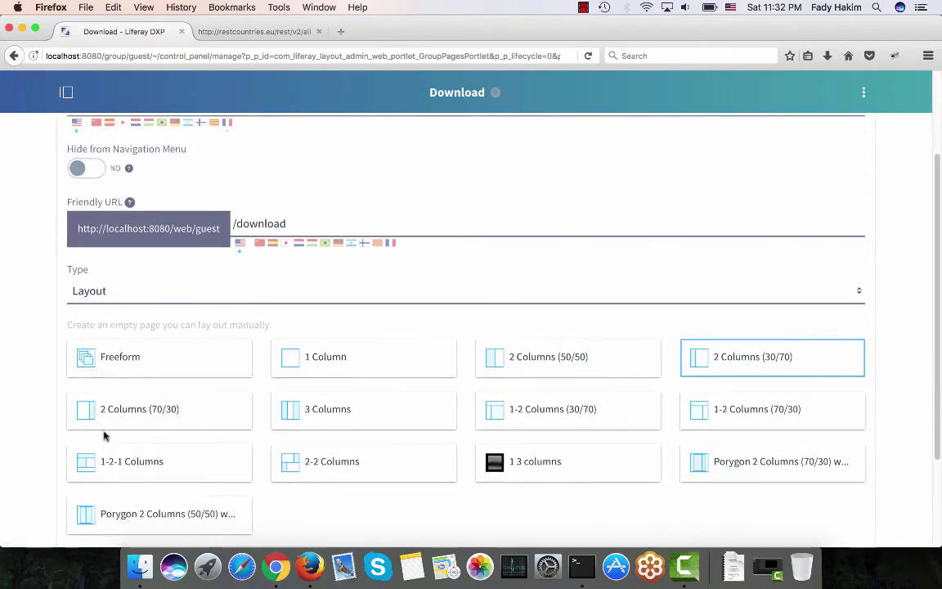
click(116, 466)
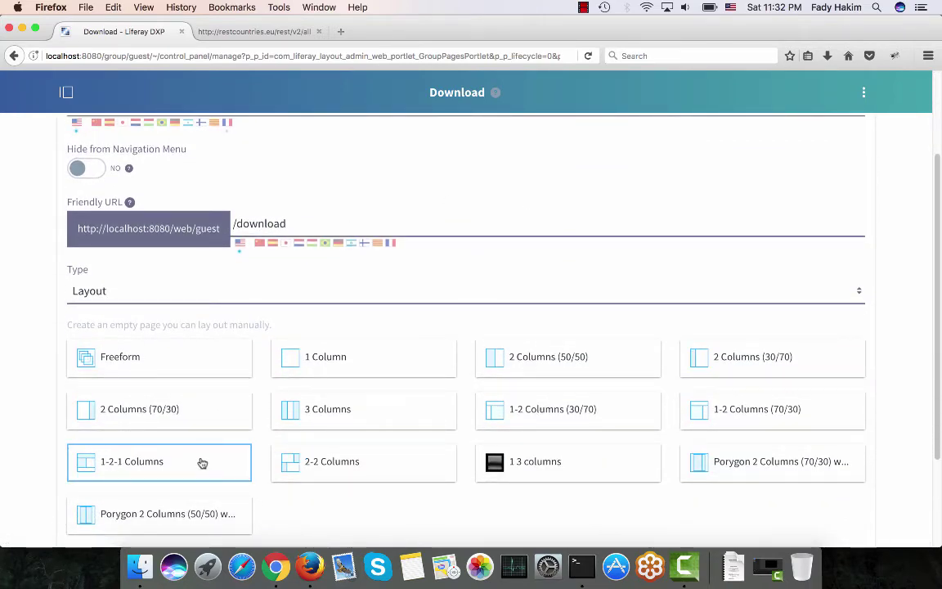
scroll(202, 462, down, 3)
click(122, 471)
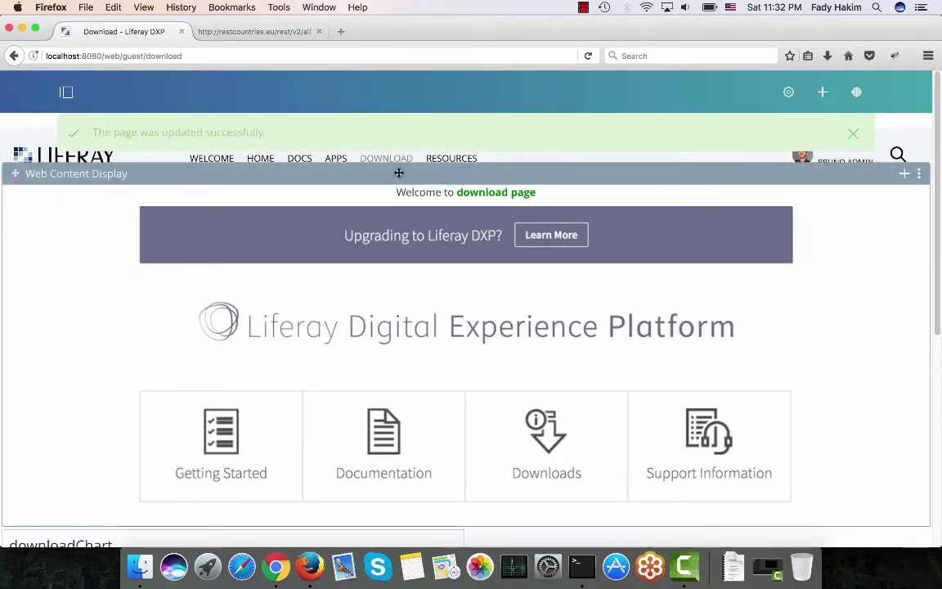
drag(399, 172, 570, 421)
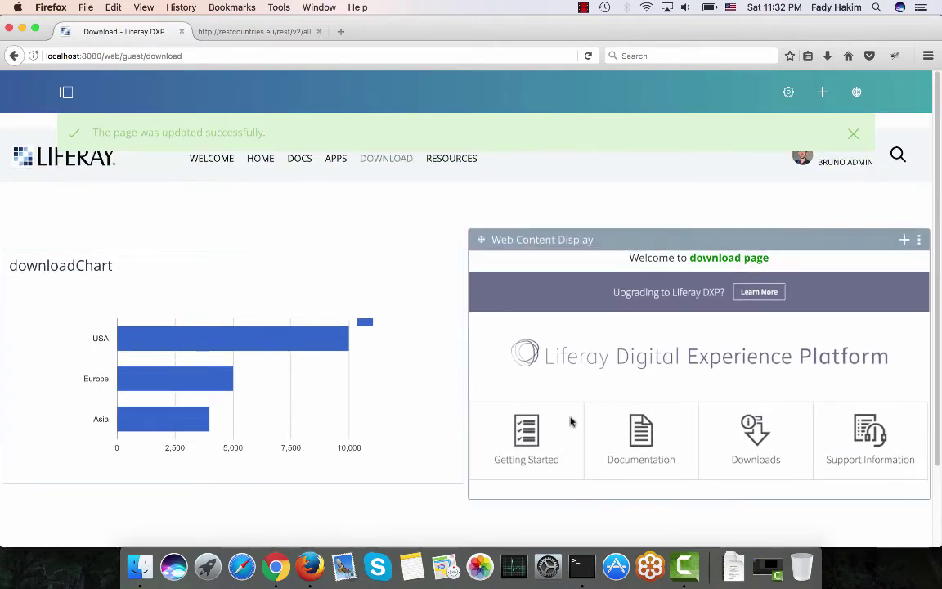
Place a Form widget, found by searching 'for', across the top of the Download page.
click(823, 92)
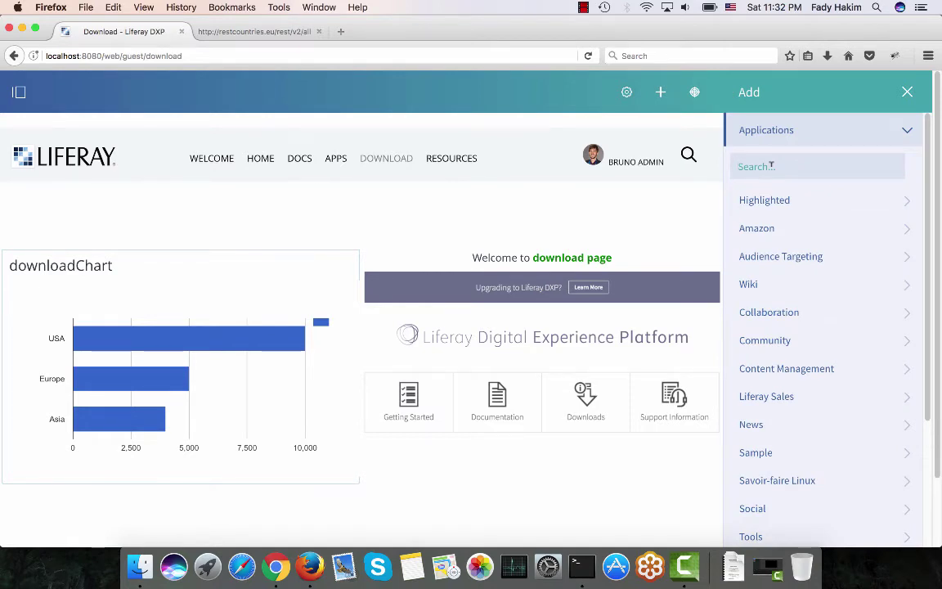
text(form)
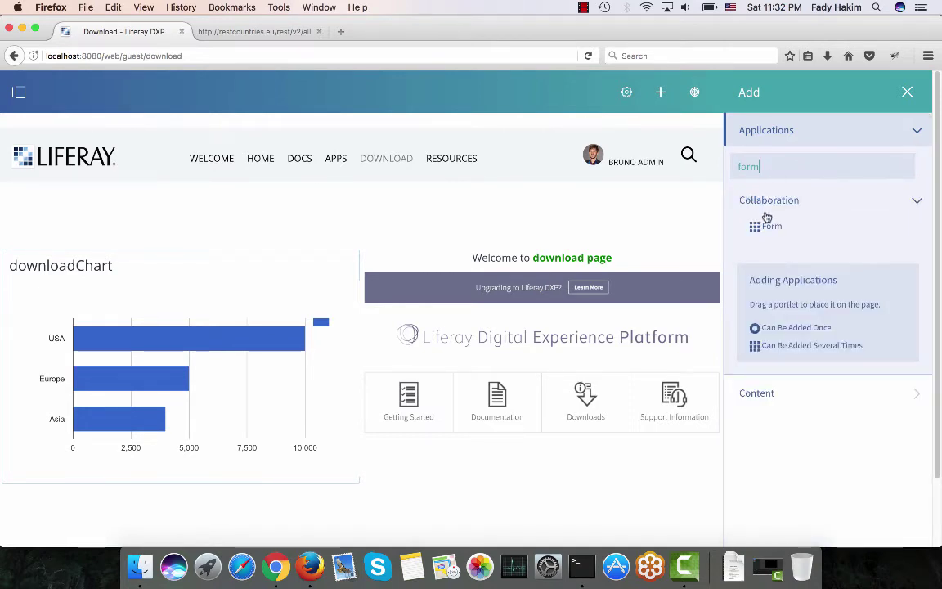
drag(767, 226, 471, 203)
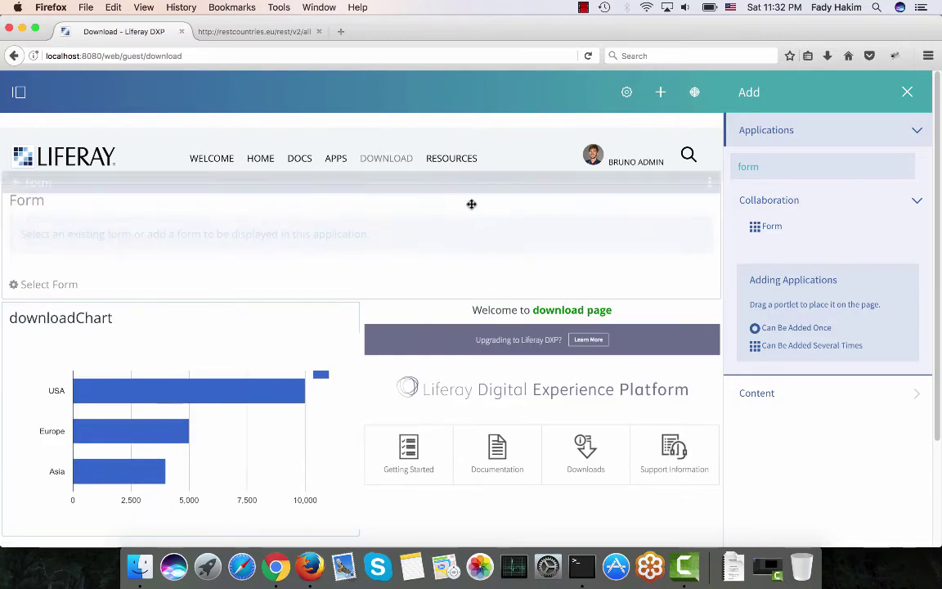
click(908, 92)
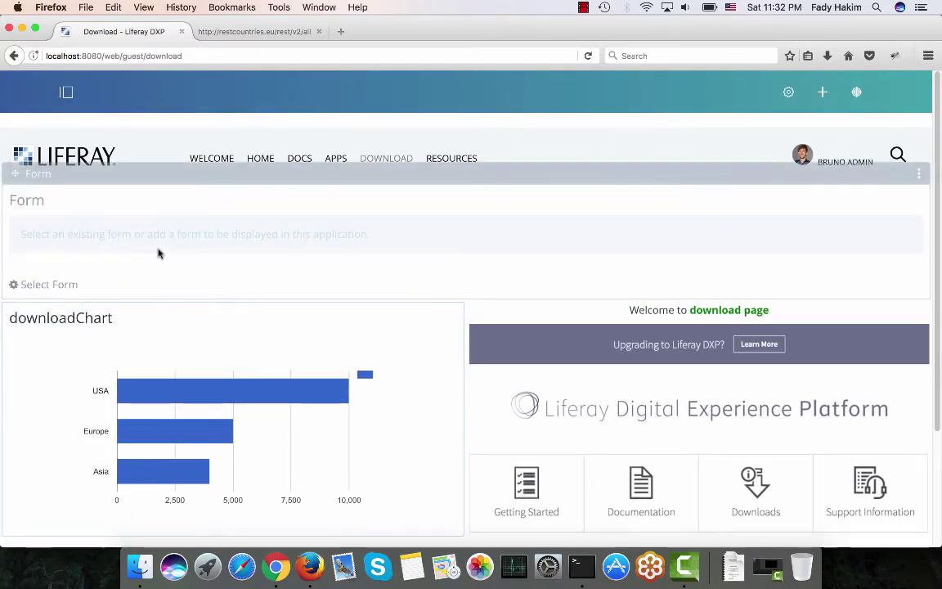
click(38, 285)
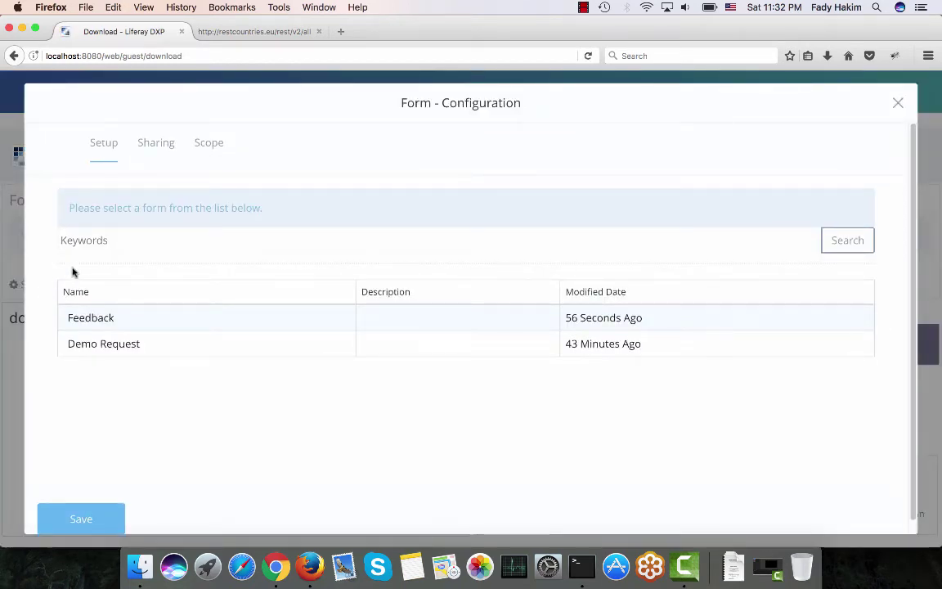
Set the Form widget to display the Feedback form, save it, and switch to Chrome.
click(101, 318)
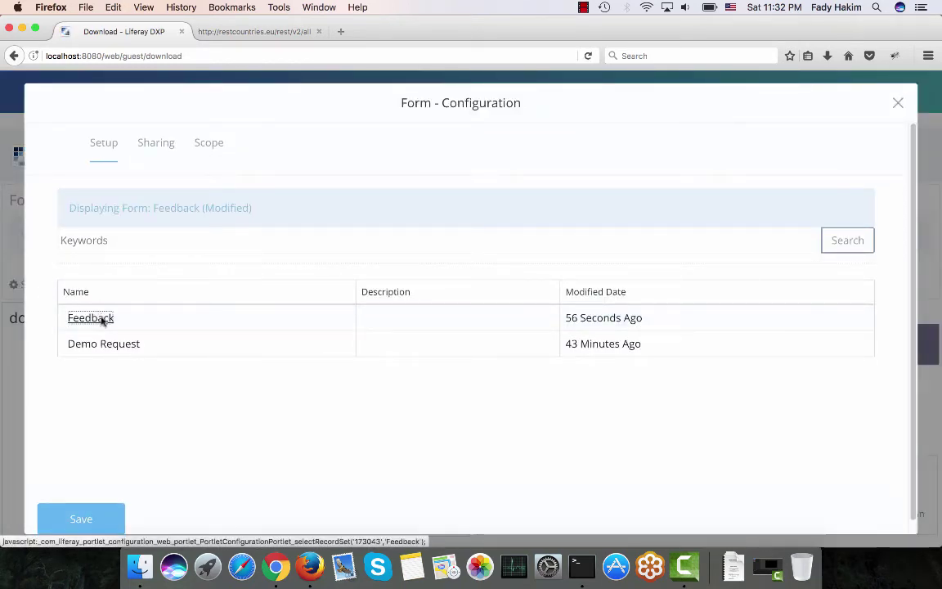
click(75, 519)
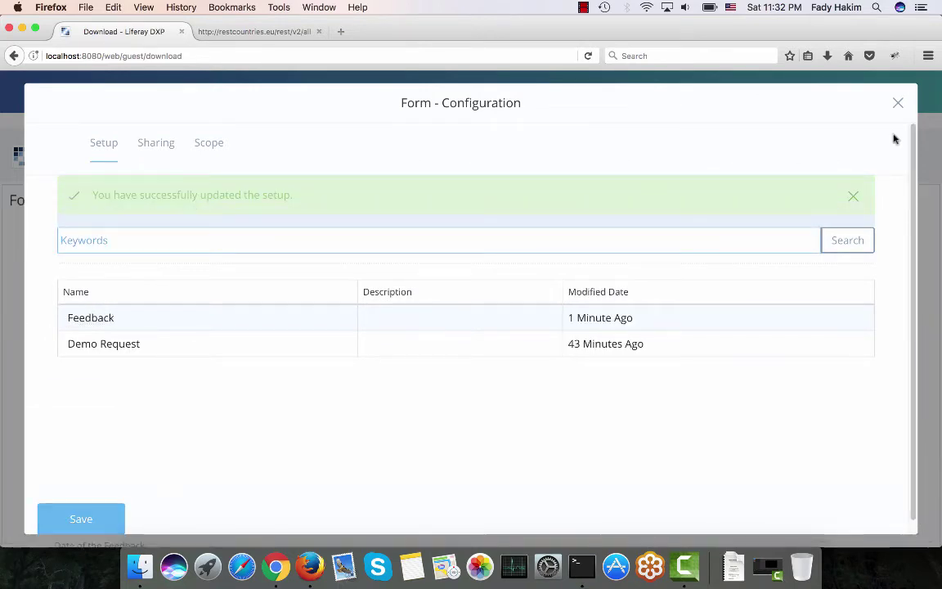
click(897, 103)
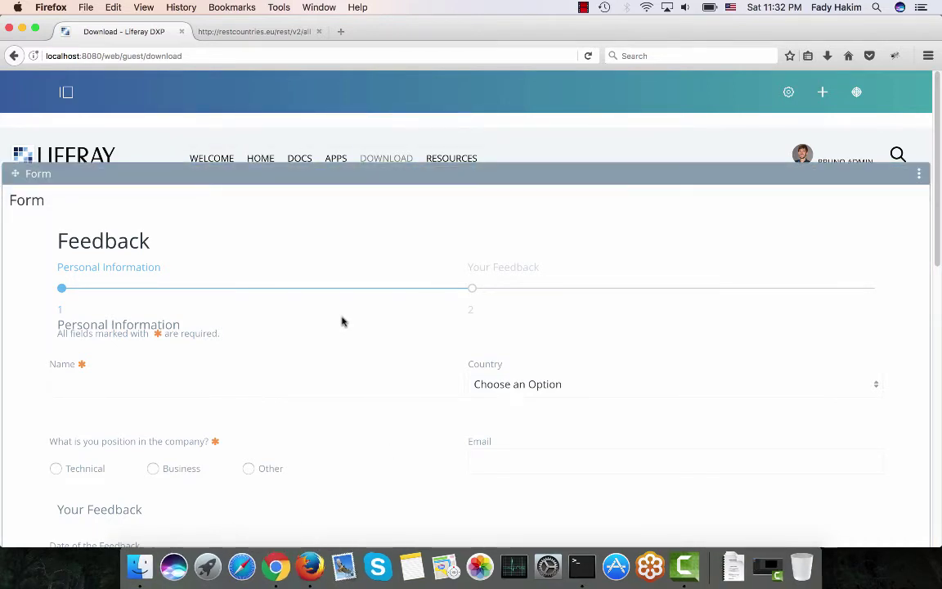
click(270, 556)
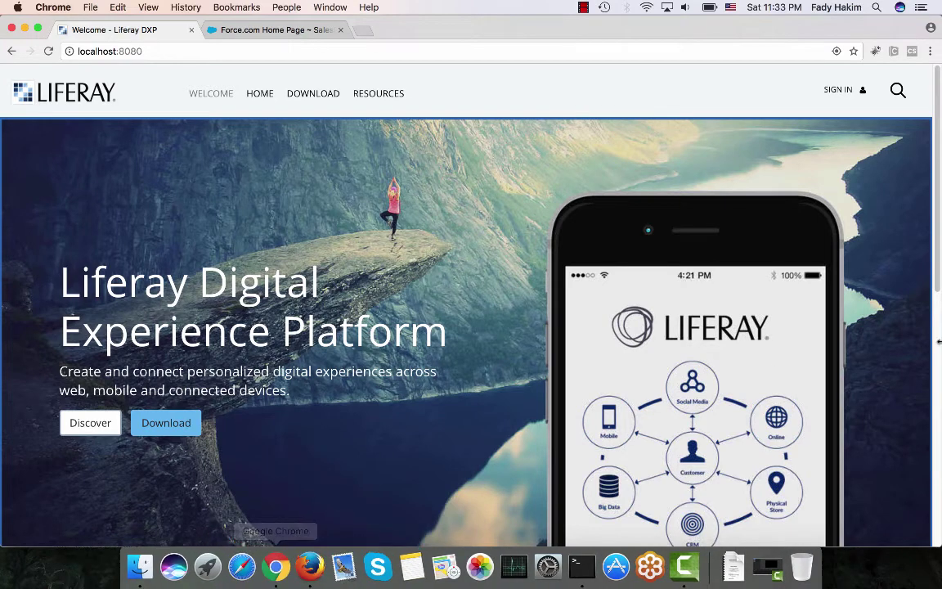
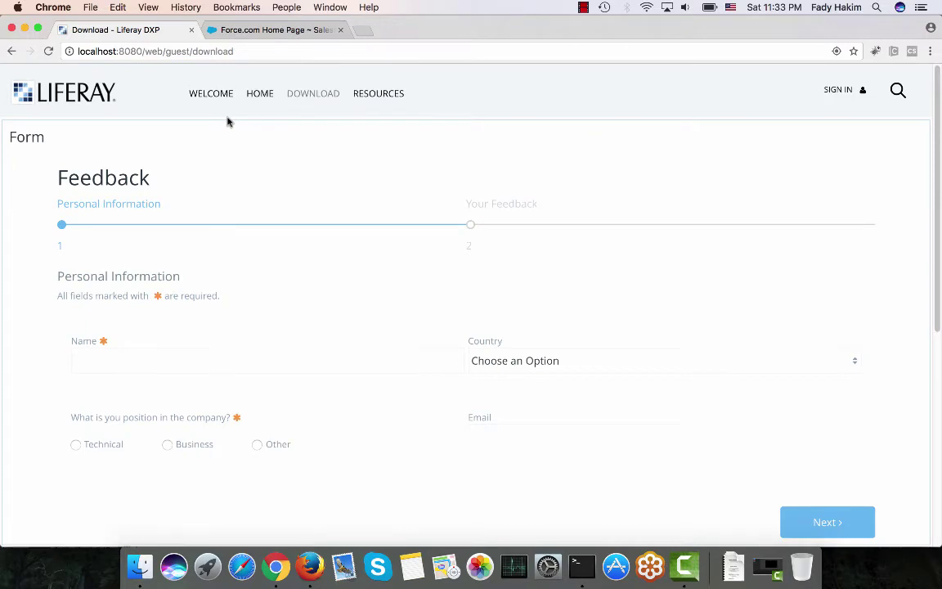
Enter the respondent's name and choose United States of America as the country.
scroll(213, 163, down, 1)
click(148, 351)
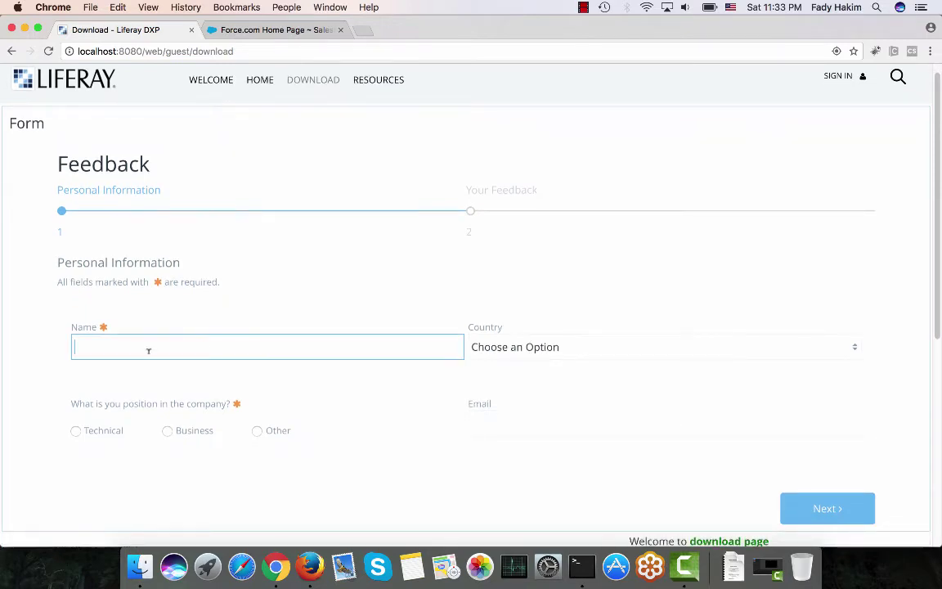
click(503, 353)
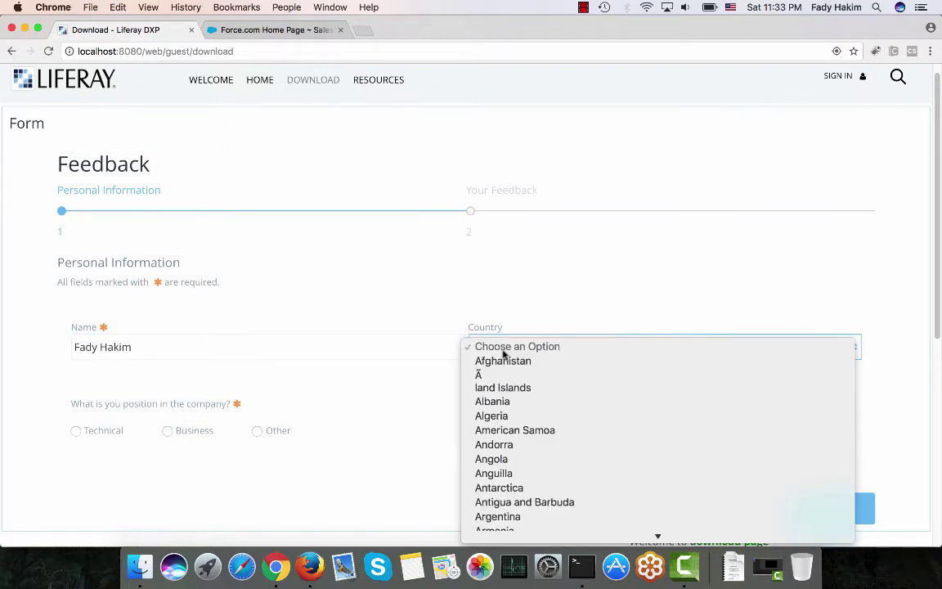
text(uz)
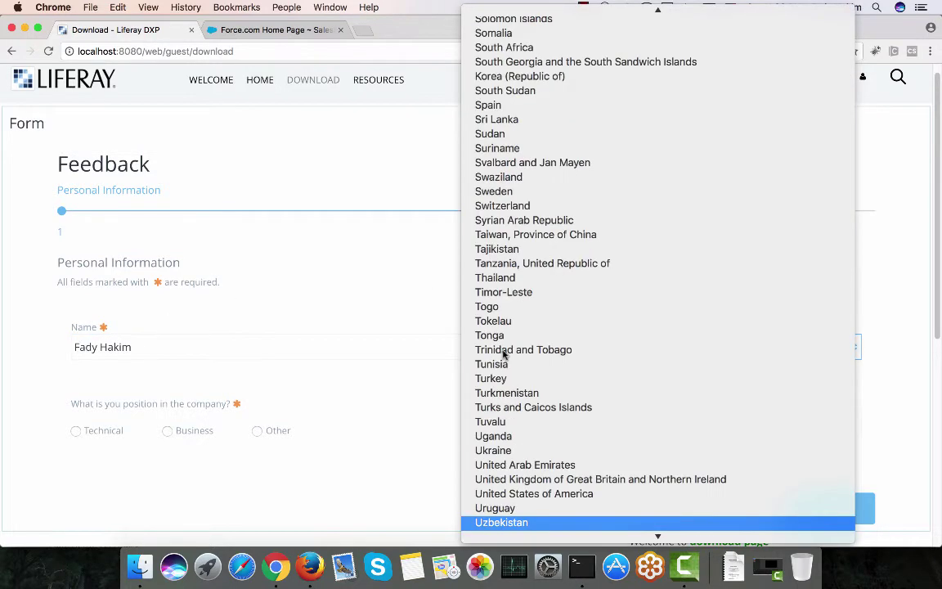
scroll(530, 391, down, 3)
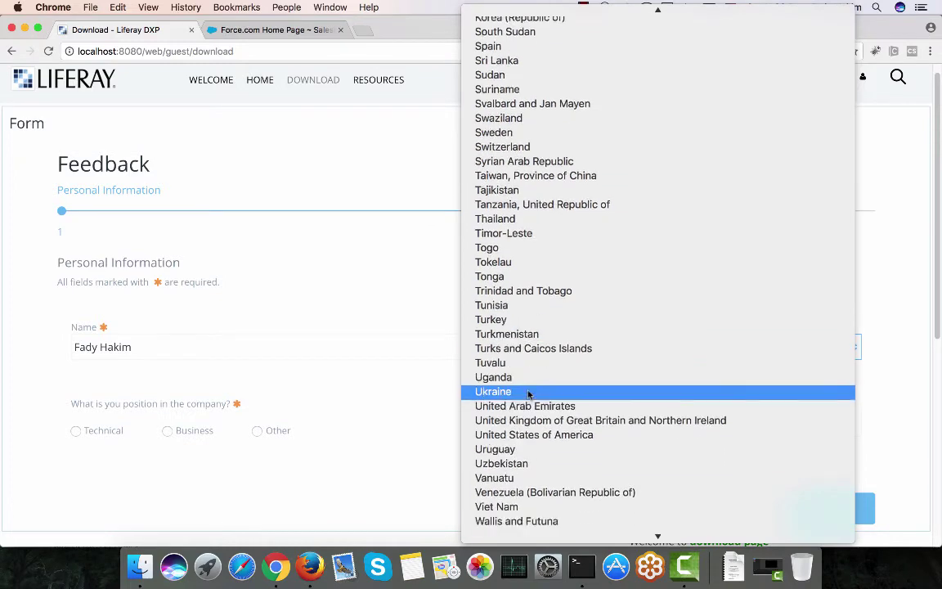
click(528, 435)
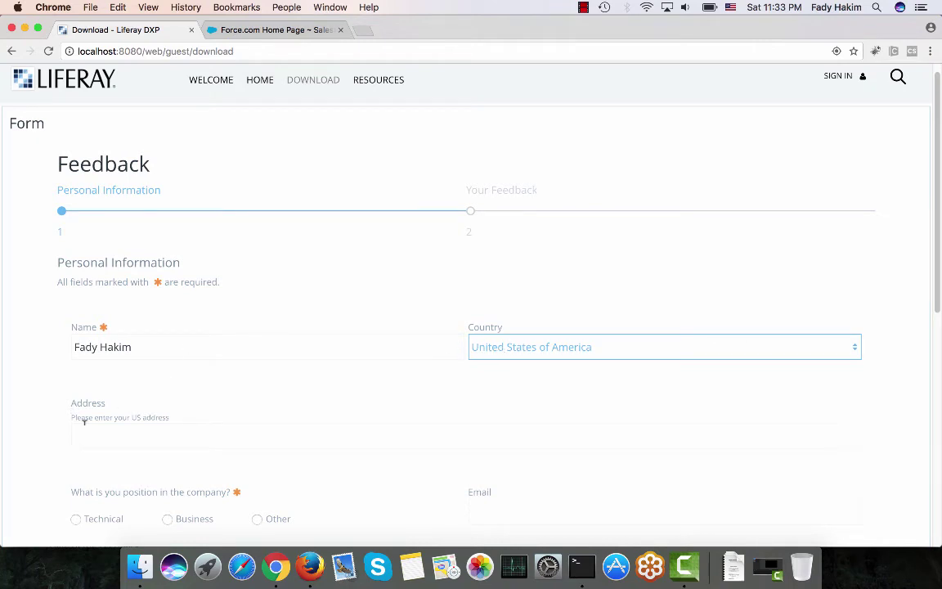
Switch the country to United Kingdom and back to United States of America, then start the address with 123.
click(520, 344)
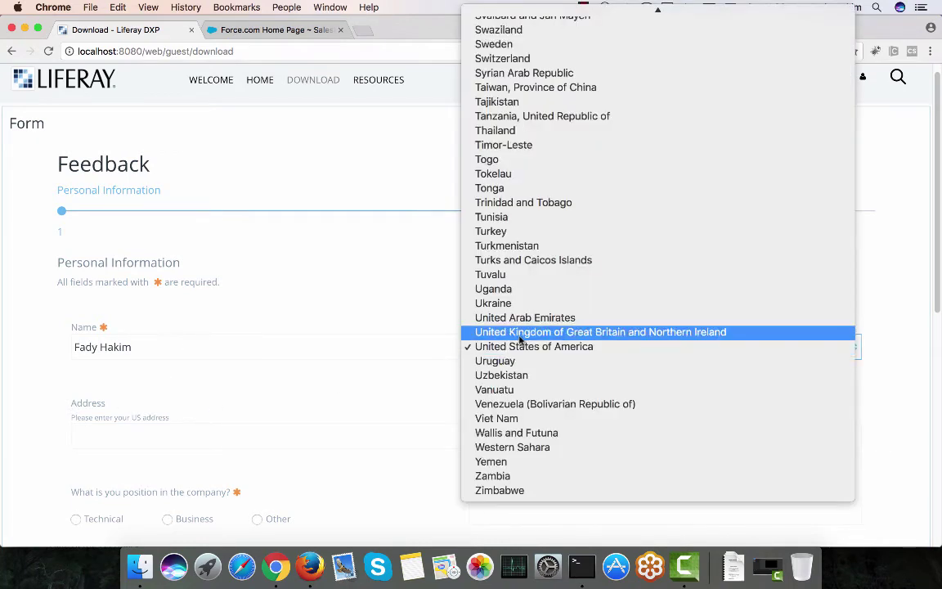
click(519, 337)
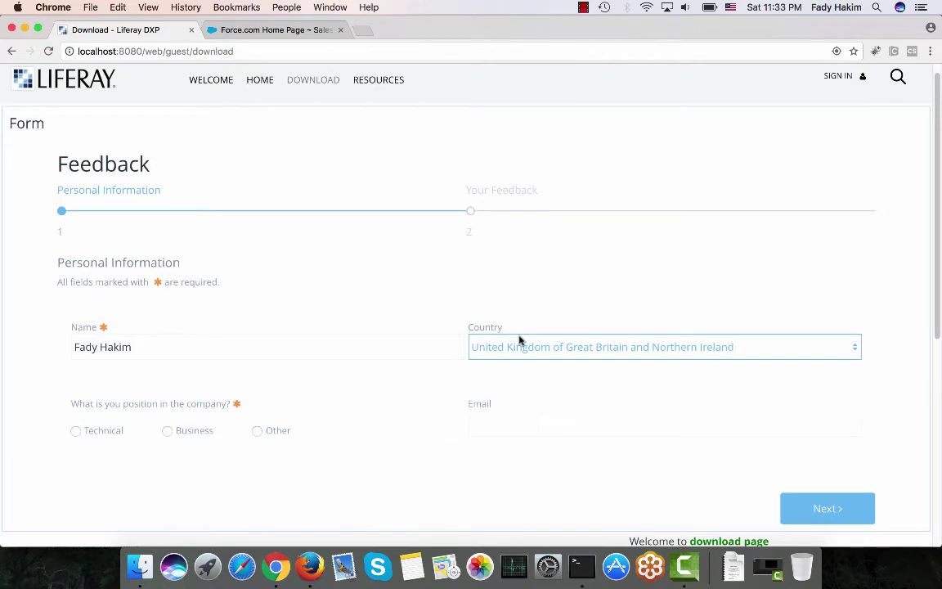
click(519, 344)
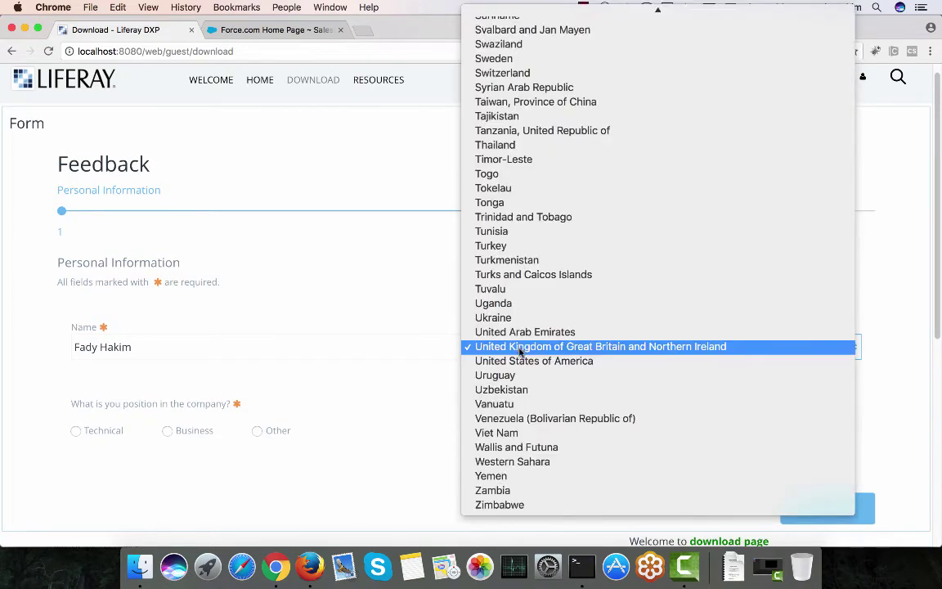
click(521, 361)
click(242, 438)
text(123 W ST)
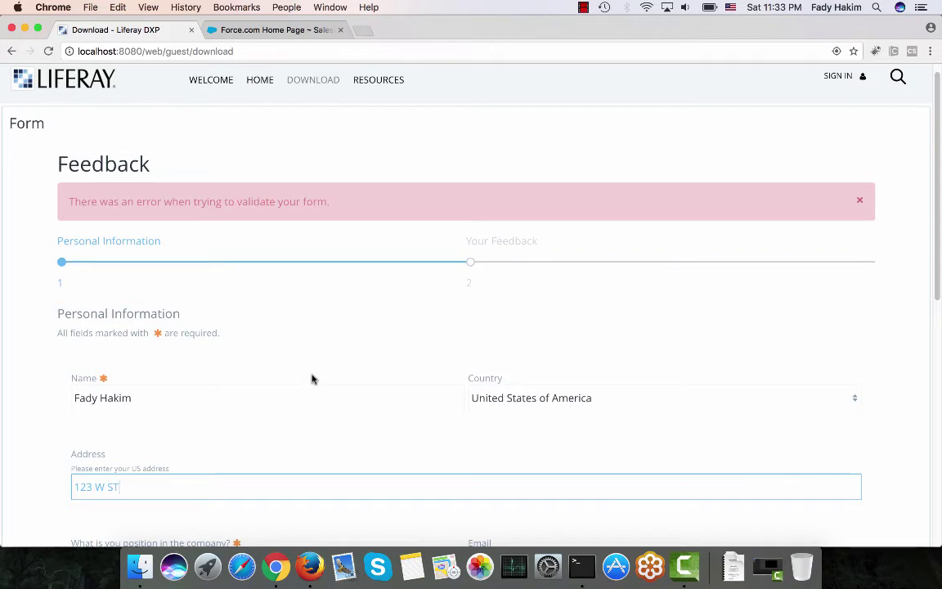
Pick Technical as the position and enter the invalid e-mail text 'fddsfdsfdsf'.
scroll(292, 383, down, 5)
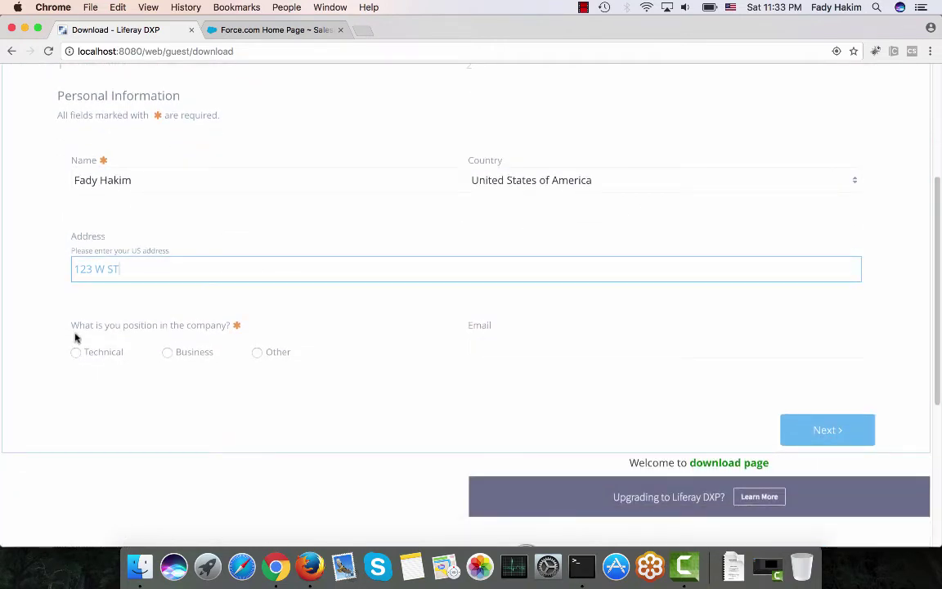
click(75, 353)
click(489, 344)
text(fddsfdsfdsf)
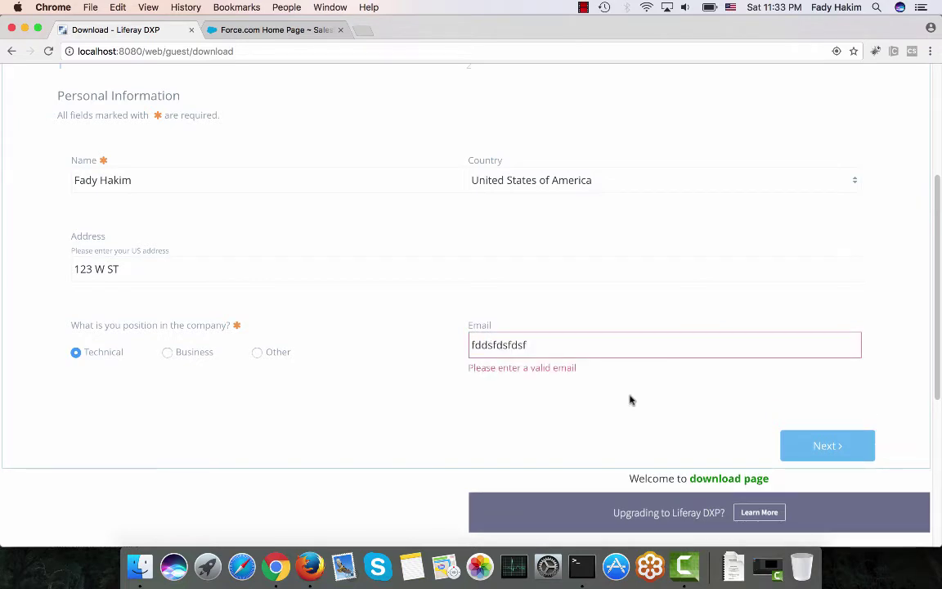
Replace the invalid e-mail with a valid address and advance to the Your Feedback step.
drag(526, 345, 411, 339)
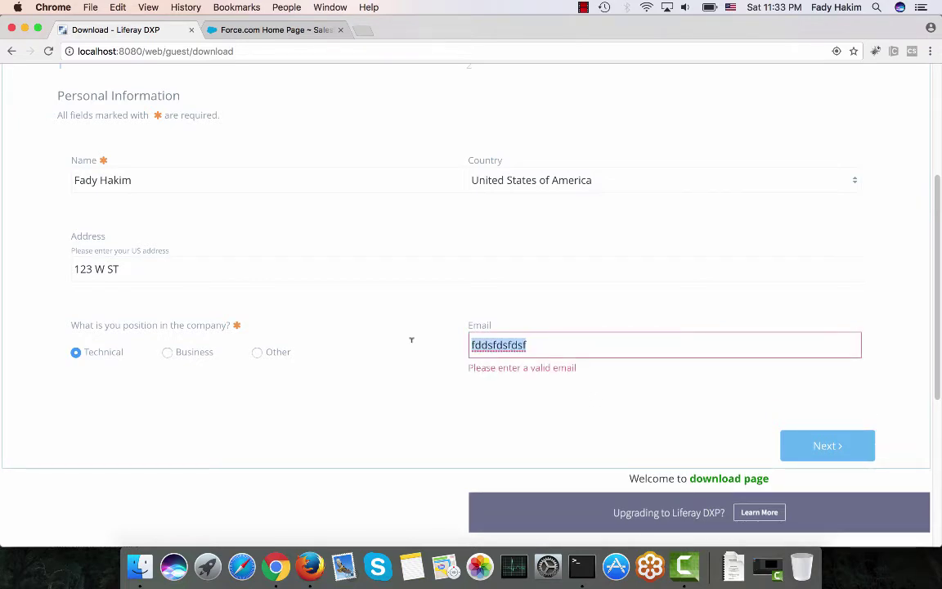
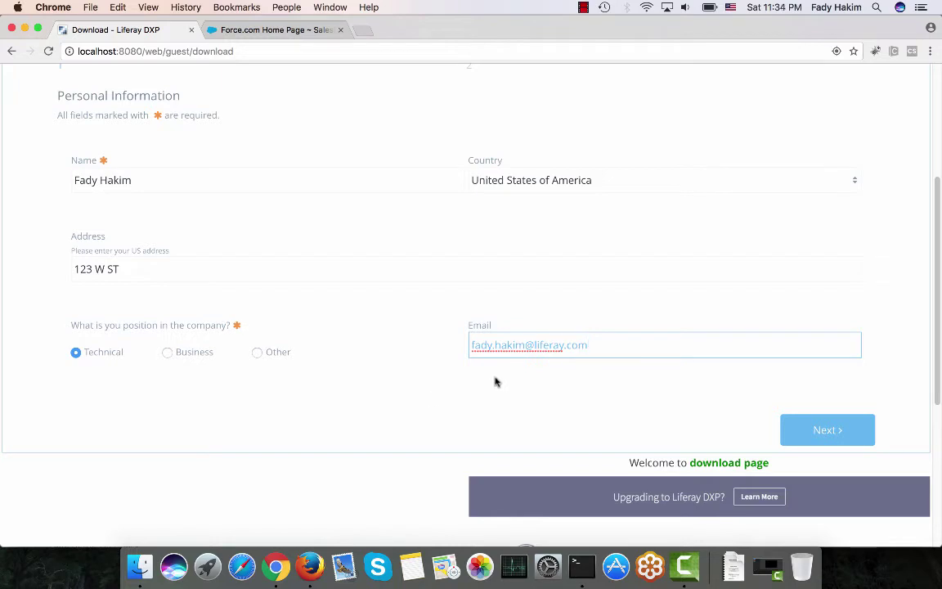
click(848, 430)
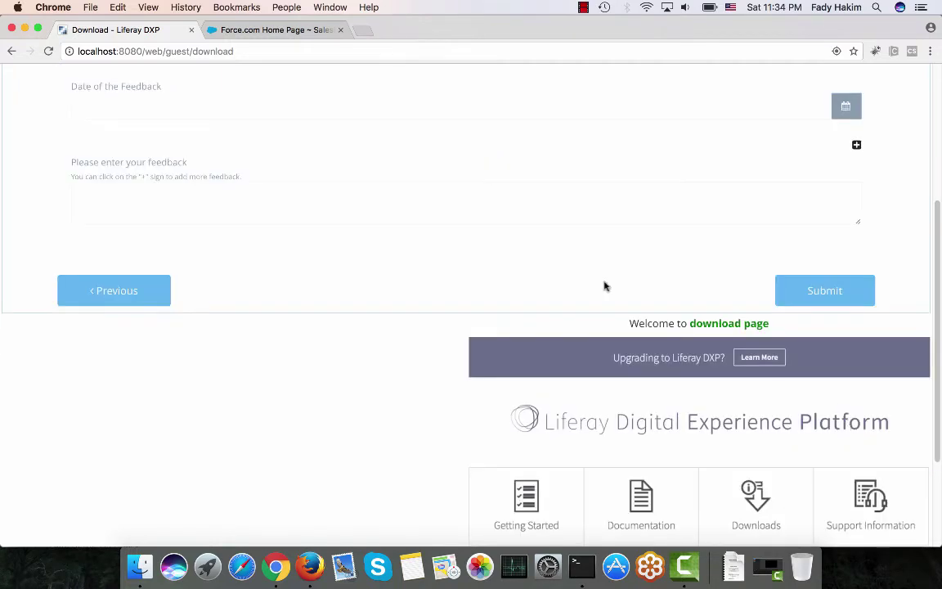
Set the Date of the Feedback to August 15, 2017 in the calendar.
scroll(459, 194, up, 5)
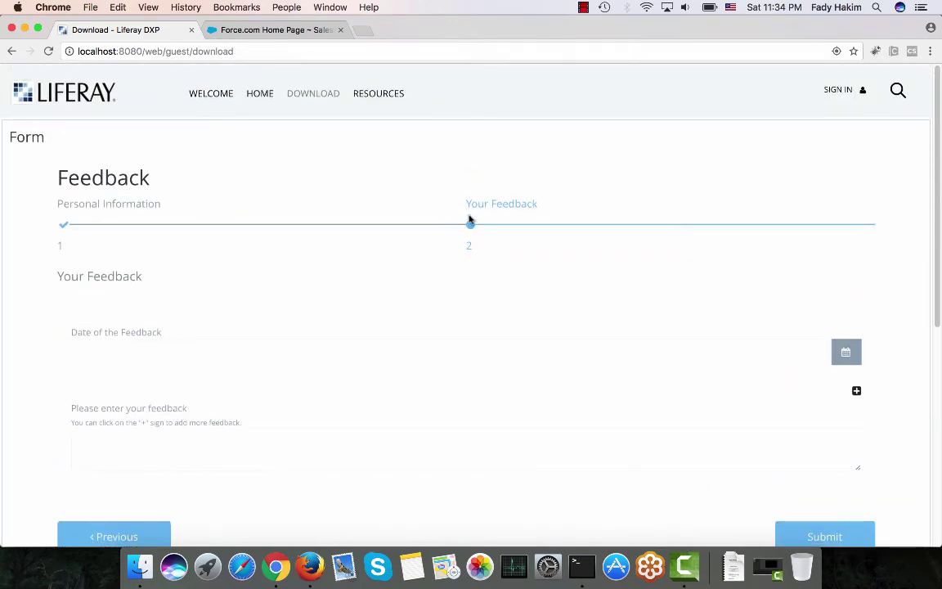
click(138, 354)
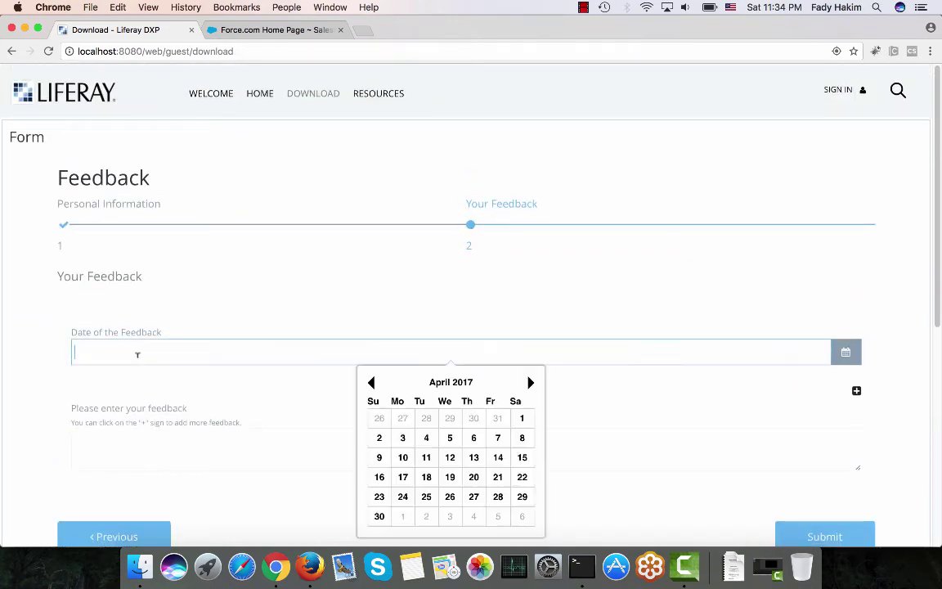
double_click(531, 382)
click(531, 383)
click(531, 383)
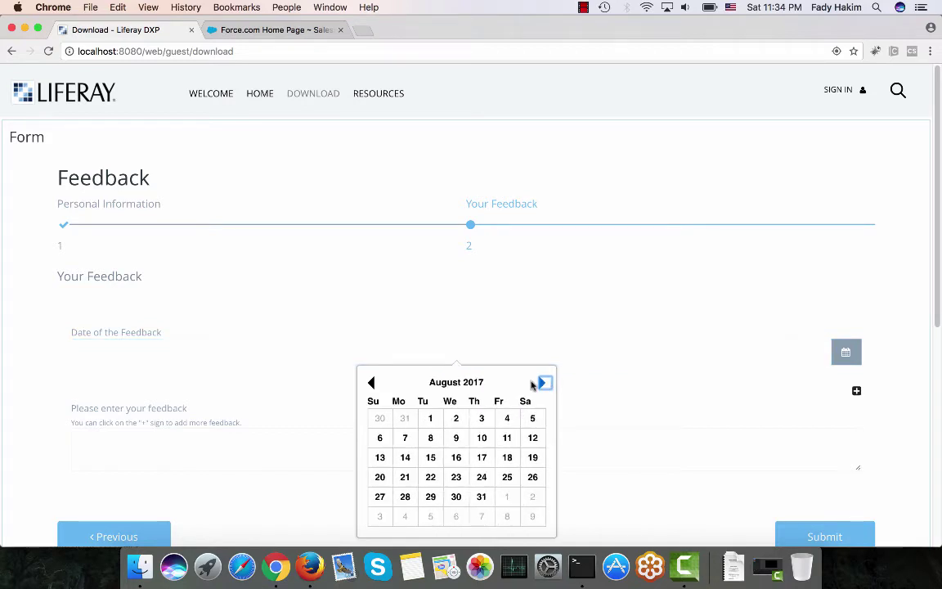
click(431, 458)
Type the feedback text 's;dlkfsdf ;l kdsf;'.
click(233, 440)
scroll(234, 440, down, 2)
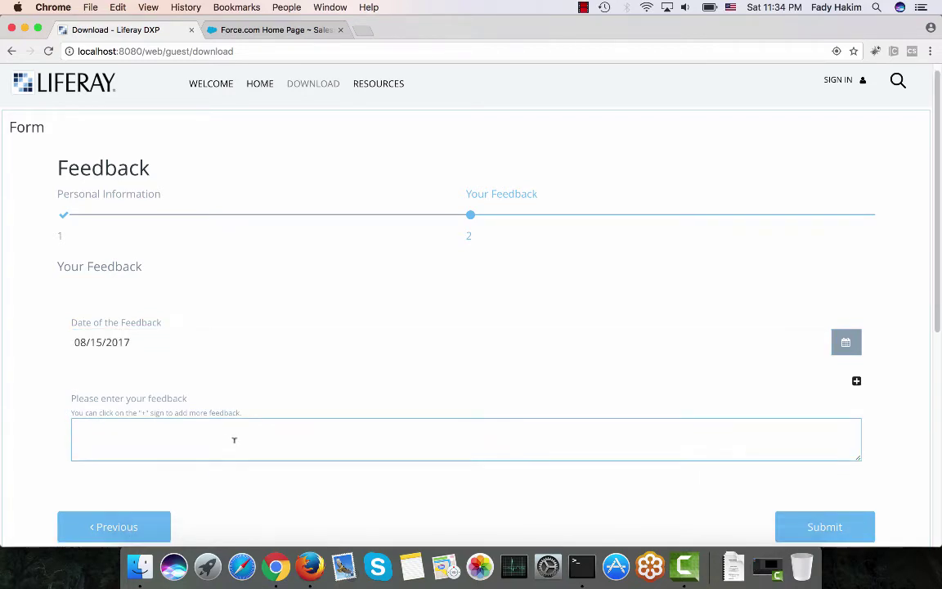
text(s;dlkfsdf ;l kdsf;)
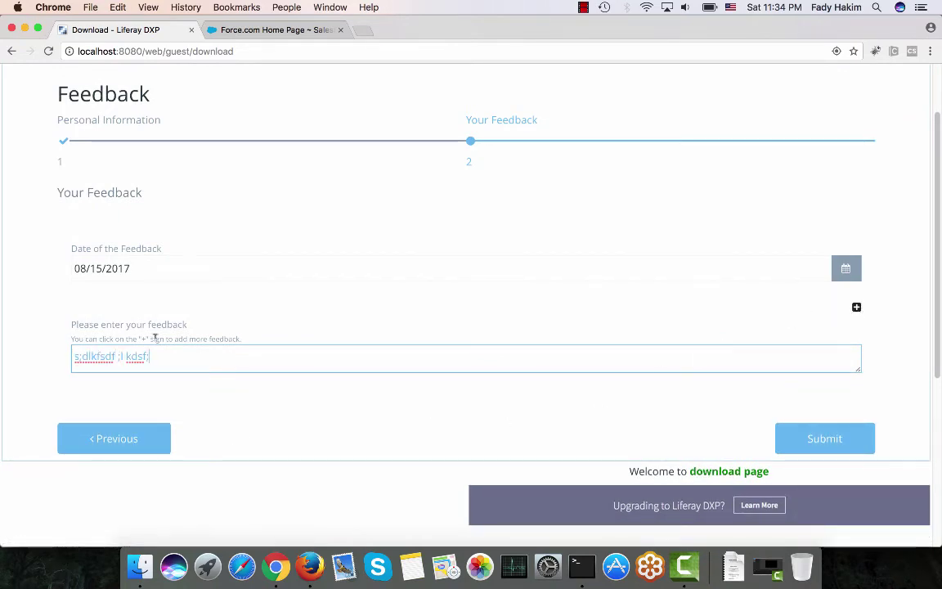
Add a second feedback box with text 'dfsdfsdfsdfsdfds', then remove it again.
click(857, 308)
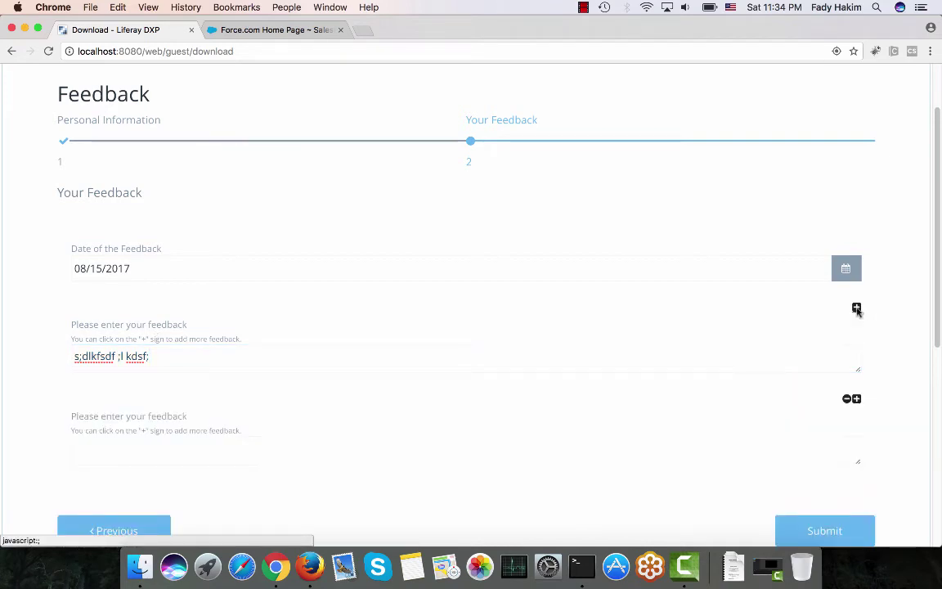
scroll(410, 394, down, 2)
click(404, 402)
text(dfsdfsdfsdfsdfdsf)
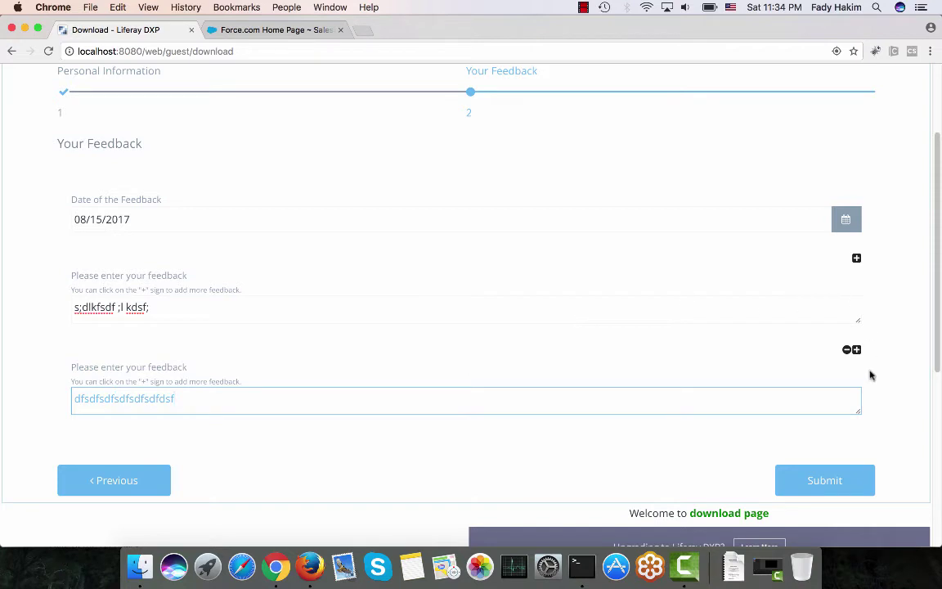
click(847, 350)
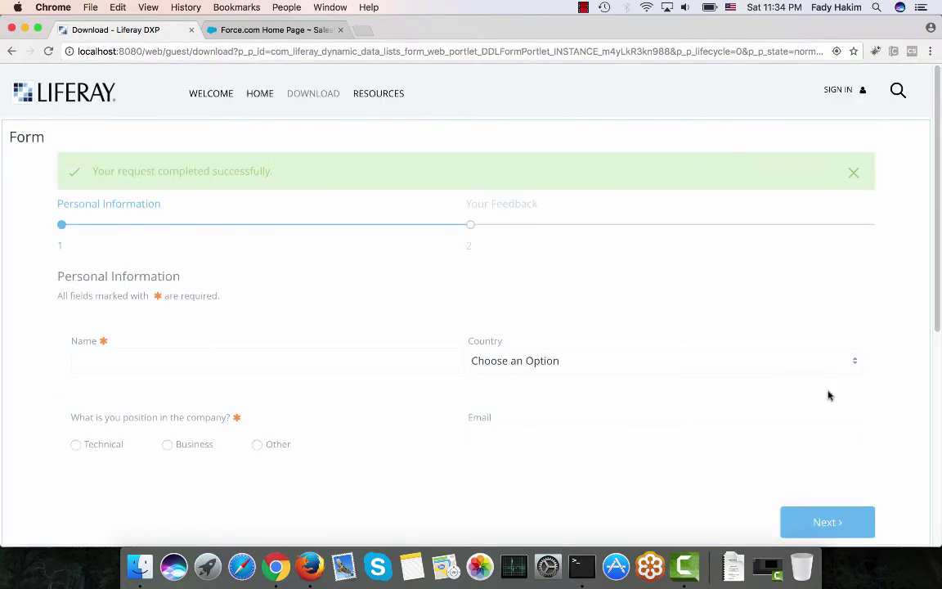
click(310, 570)
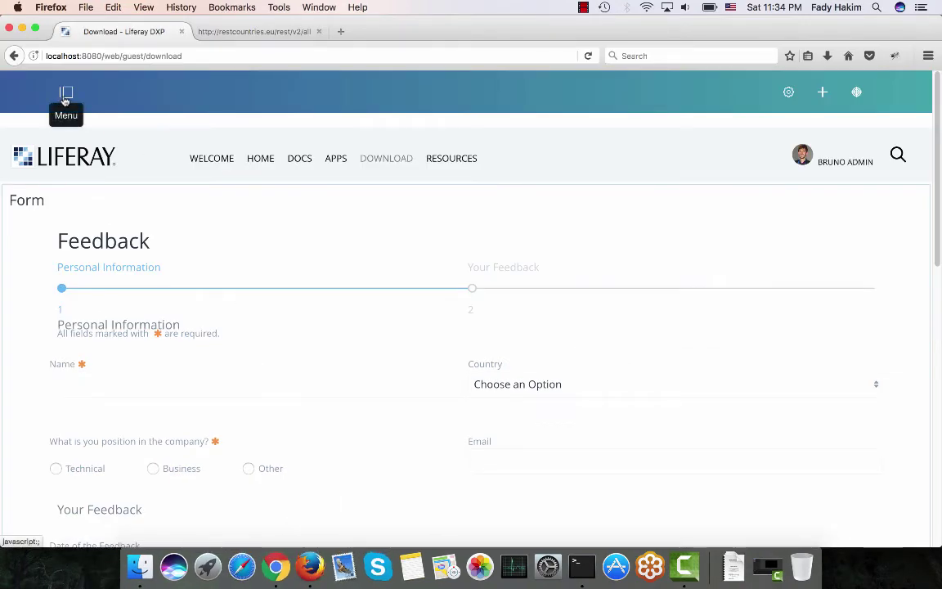
Go to Content > Forms and open the Feedback form's entries list and its export option.
click(66, 94)
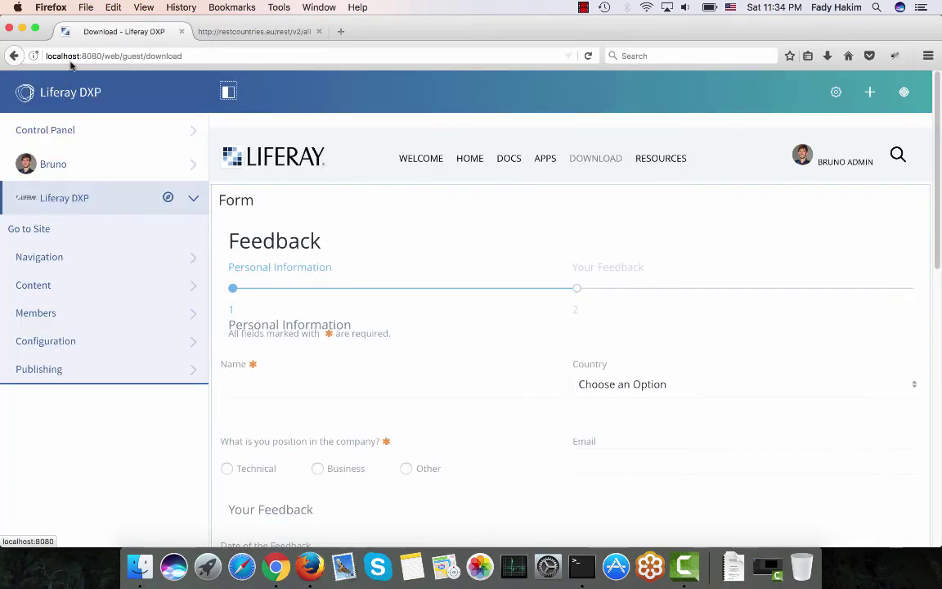
click(83, 297)
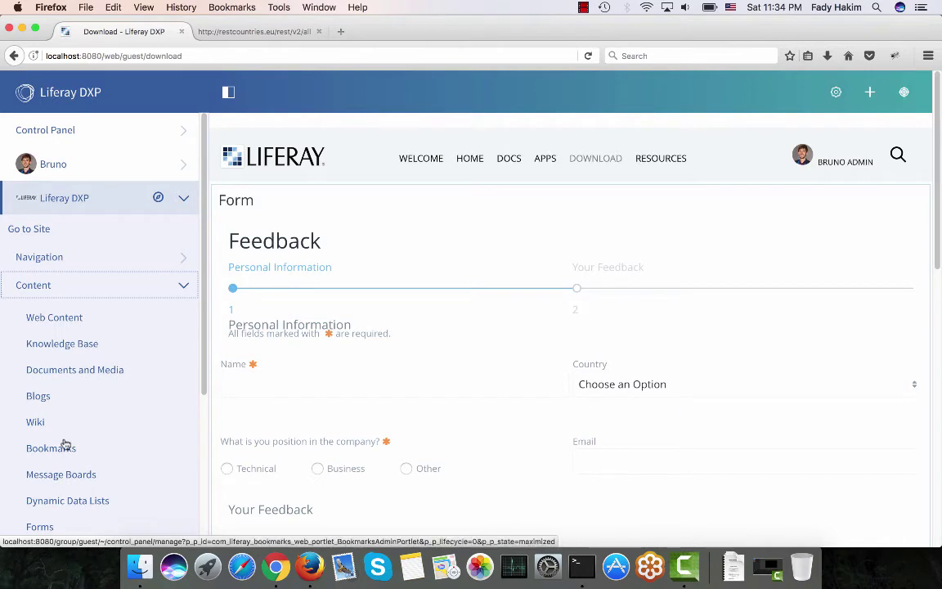
scroll(49, 474, down, 1)
click(45, 494)
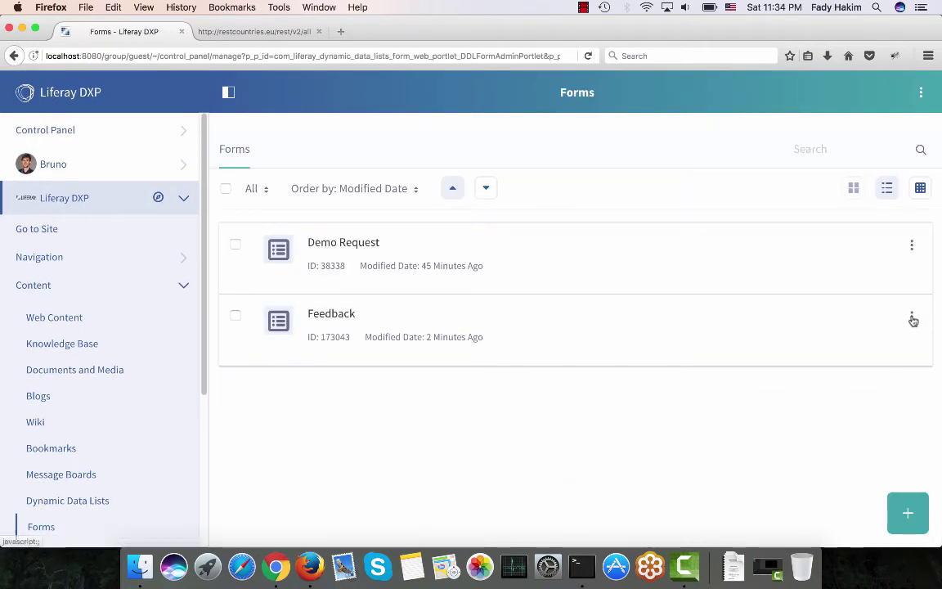
click(911, 318)
click(856, 334)
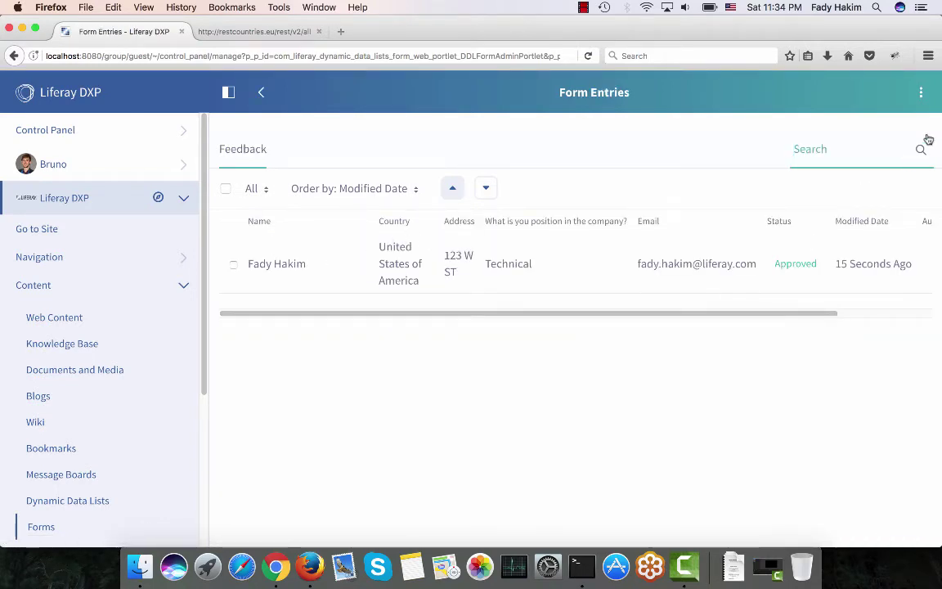
click(922, 96)
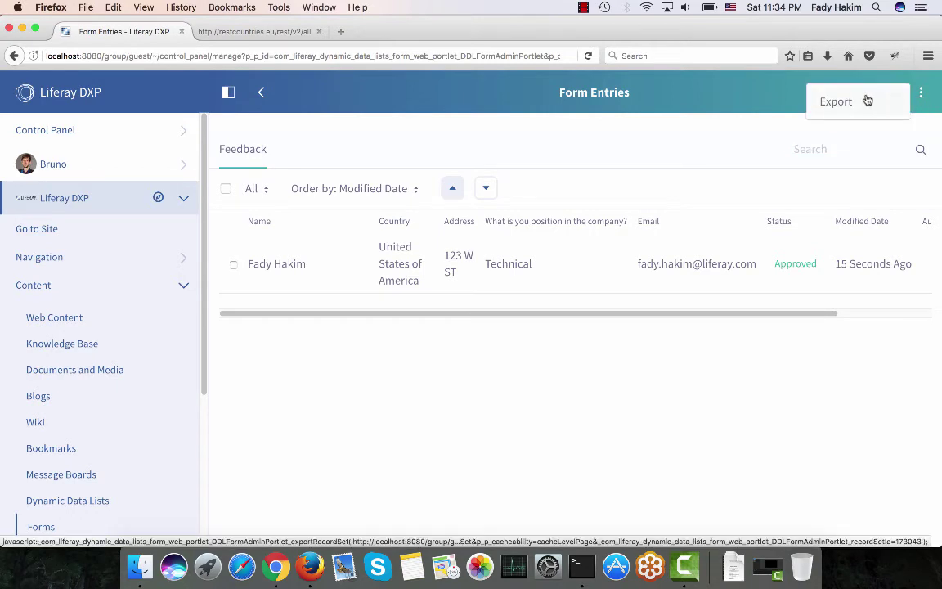
click(866, 99)
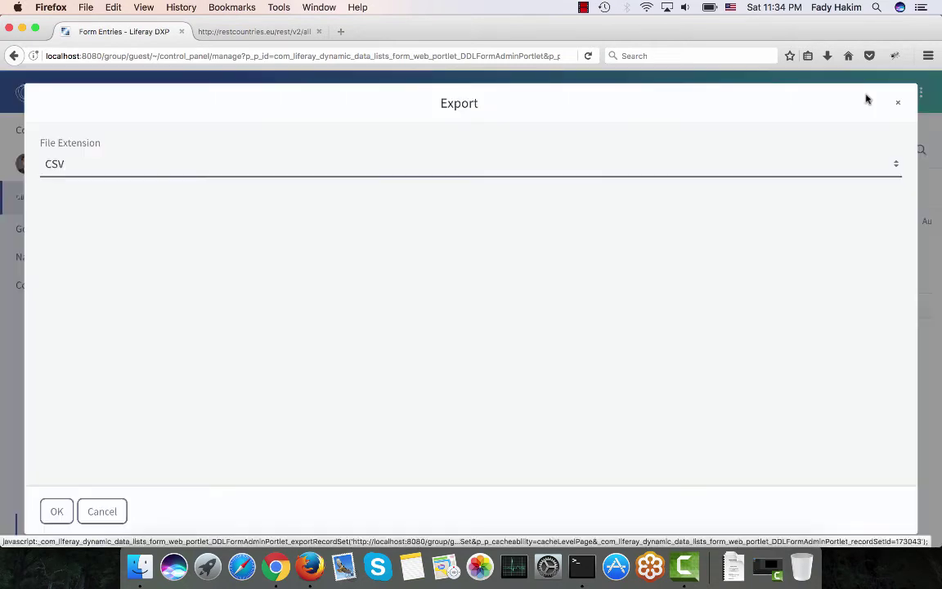
Export the Feedback entries as CSV and open Feedback.csv in Microsoft Excel.
click(70, 168)
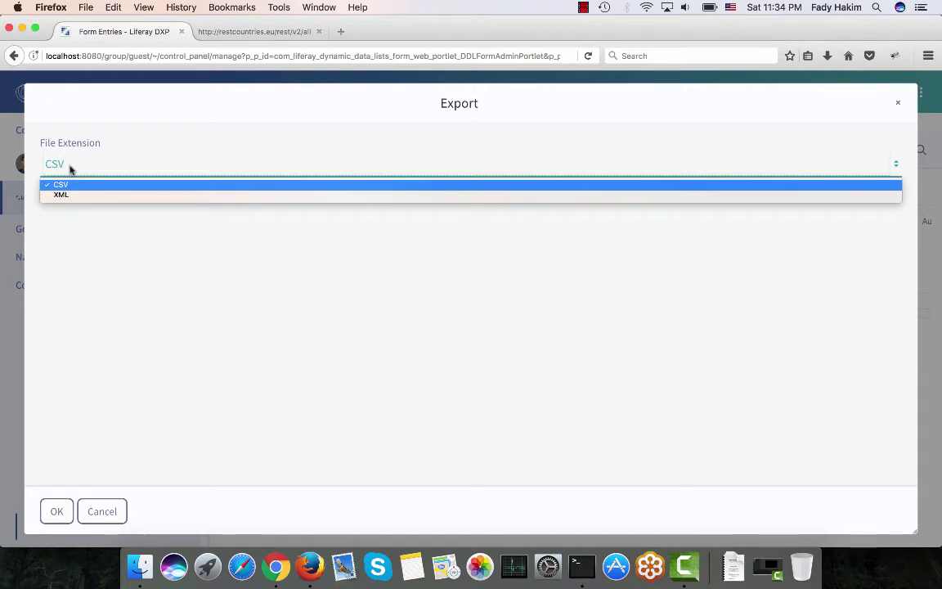
click(72, 185)
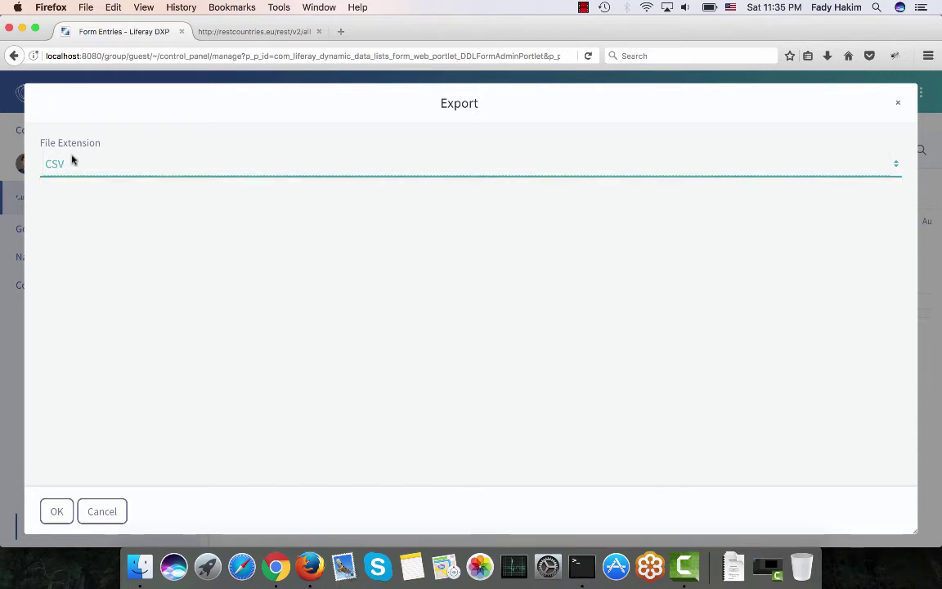
click(59, 513)
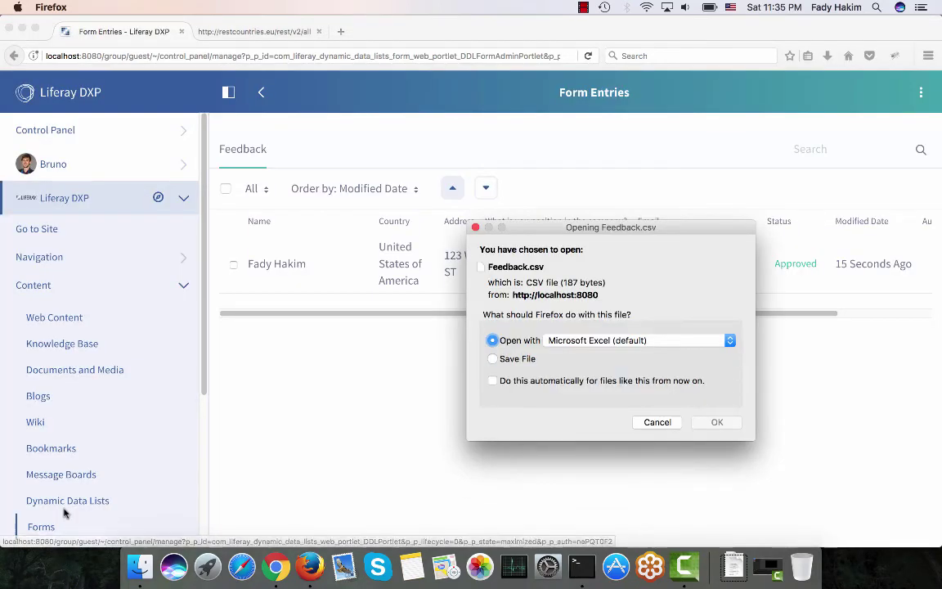
click(702, 423)
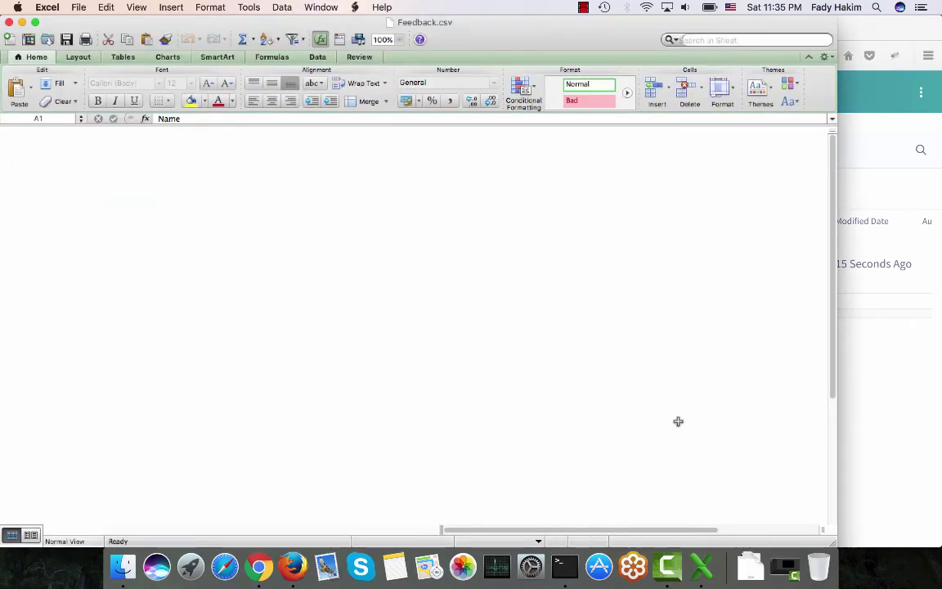
Select the exported entry's values in A2:G2, then close the Feedback.csv workbook.
click(581, 421)
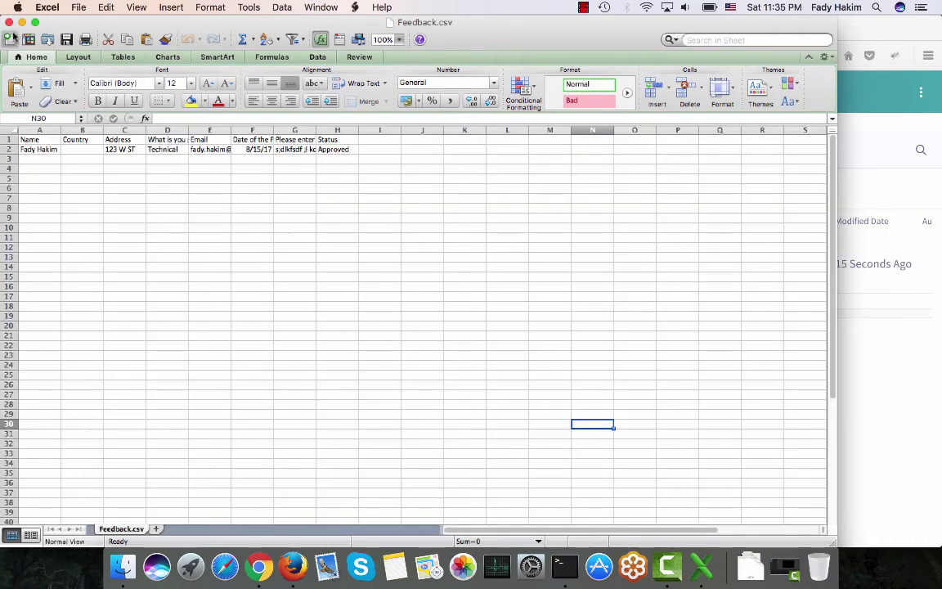
drag(24, 149, 343, 158)
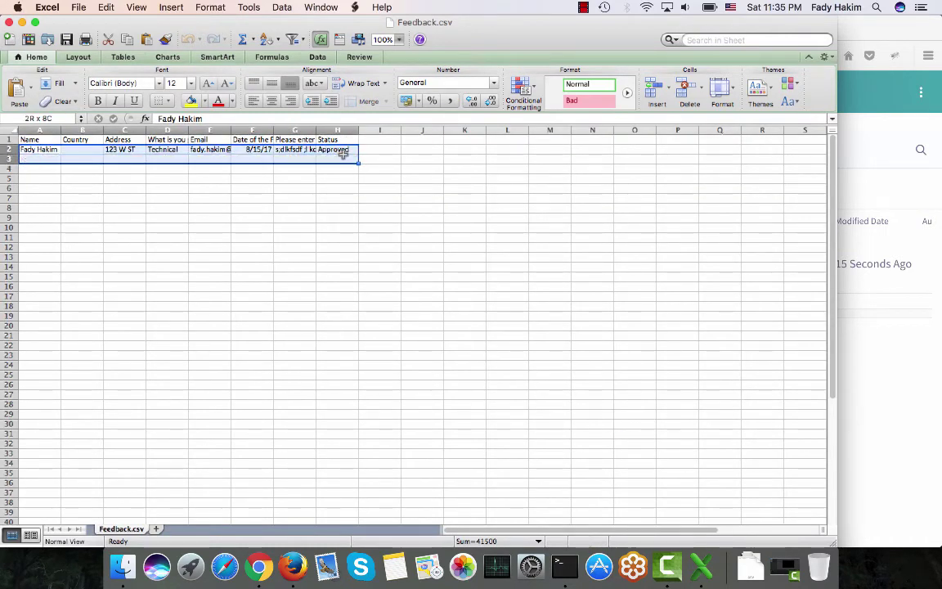
click(9, 21)
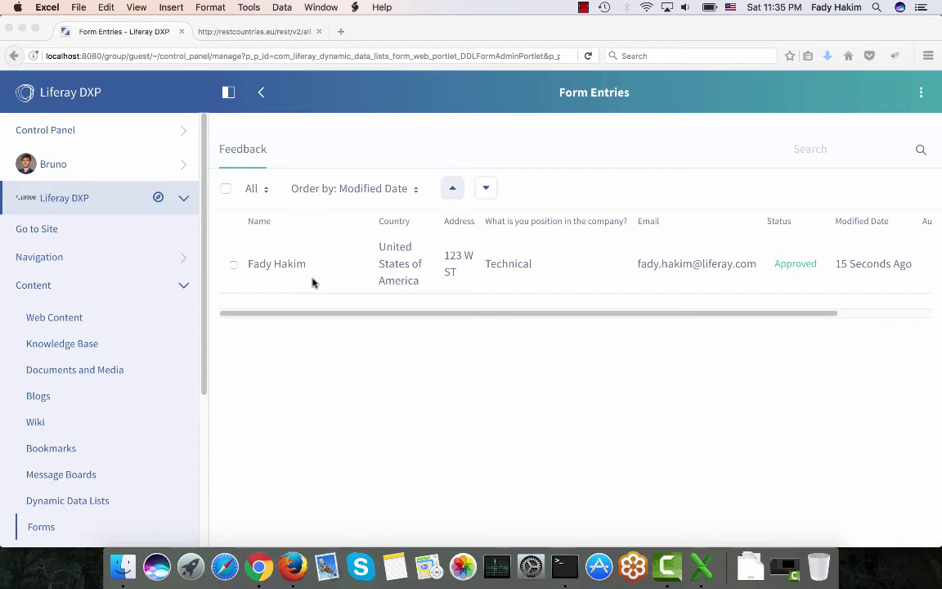
Go to the public Liferay site, hide the side panel, and switch to Chrome.
click(98, 234)
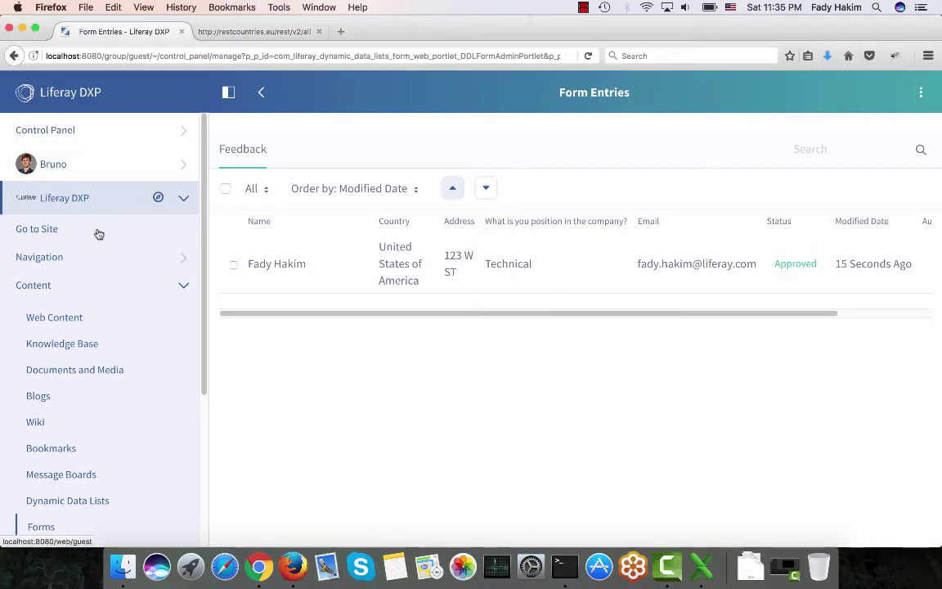
click(25, 233)
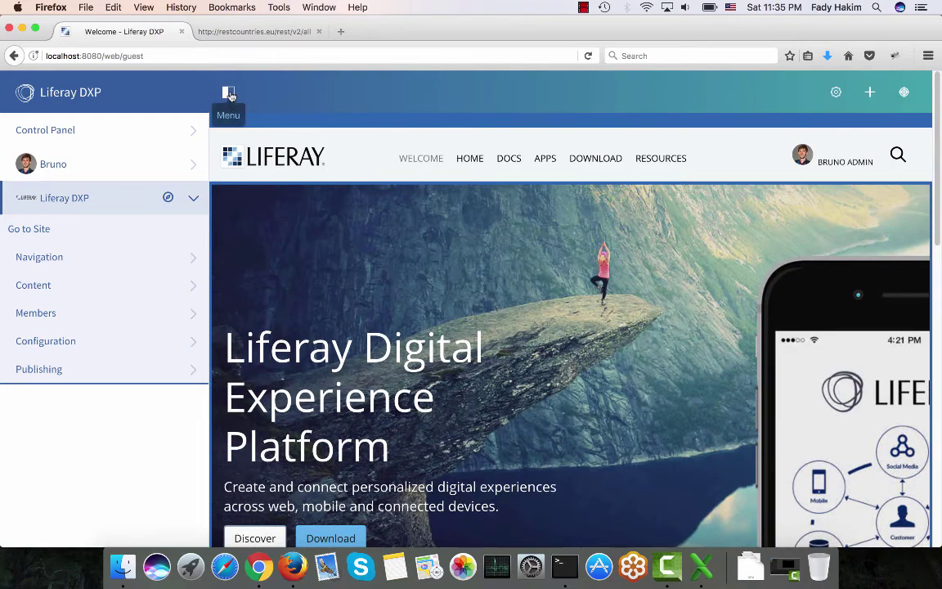
click(225, 90)
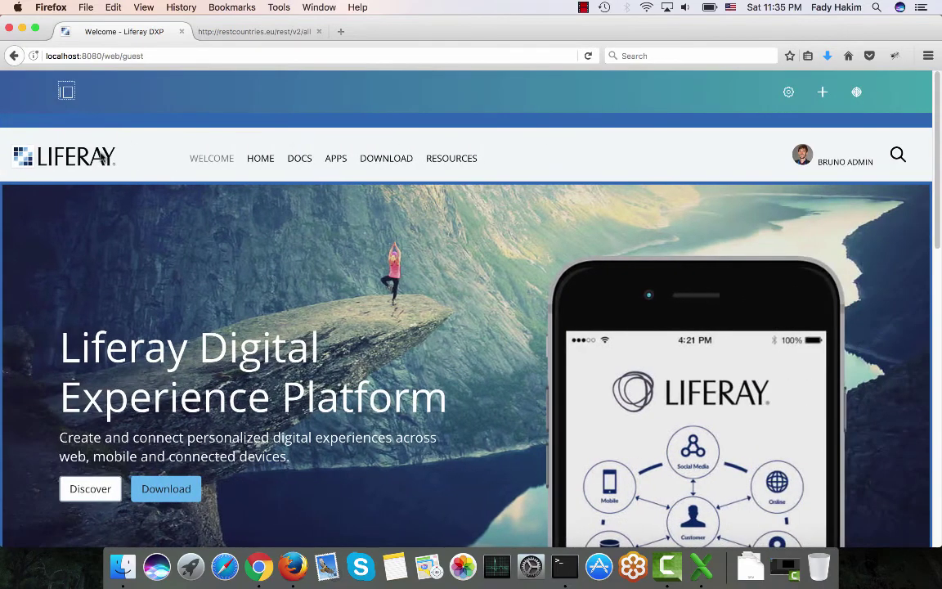
scroll(102, 155, down, 2)
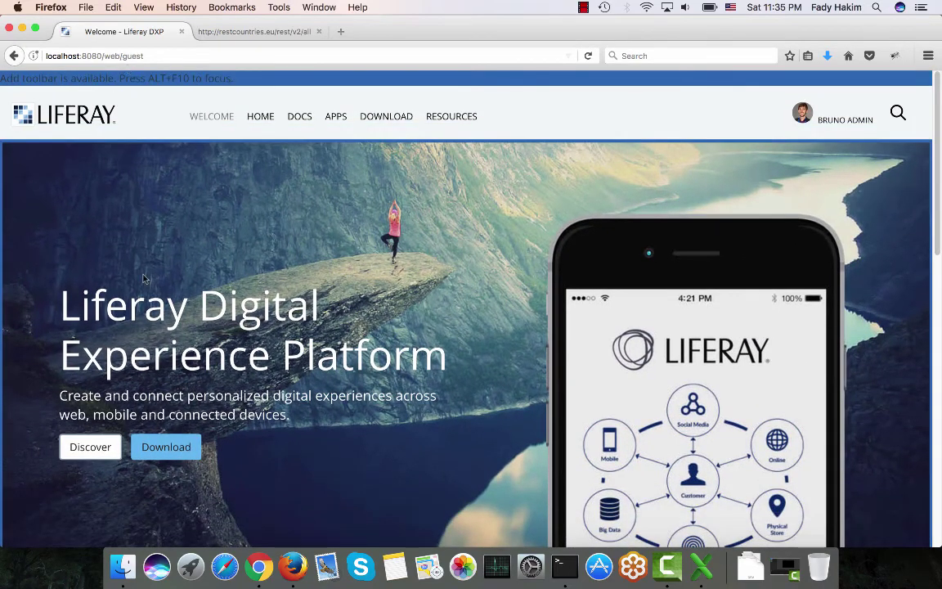
click(260, 565)
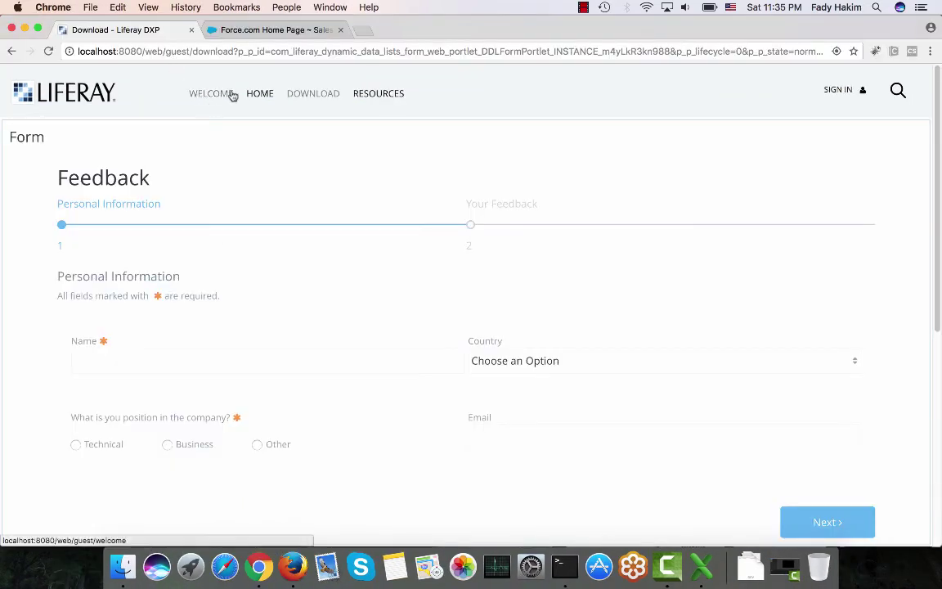
Sign in with the administrator's screen name and password.
click(837, 91)
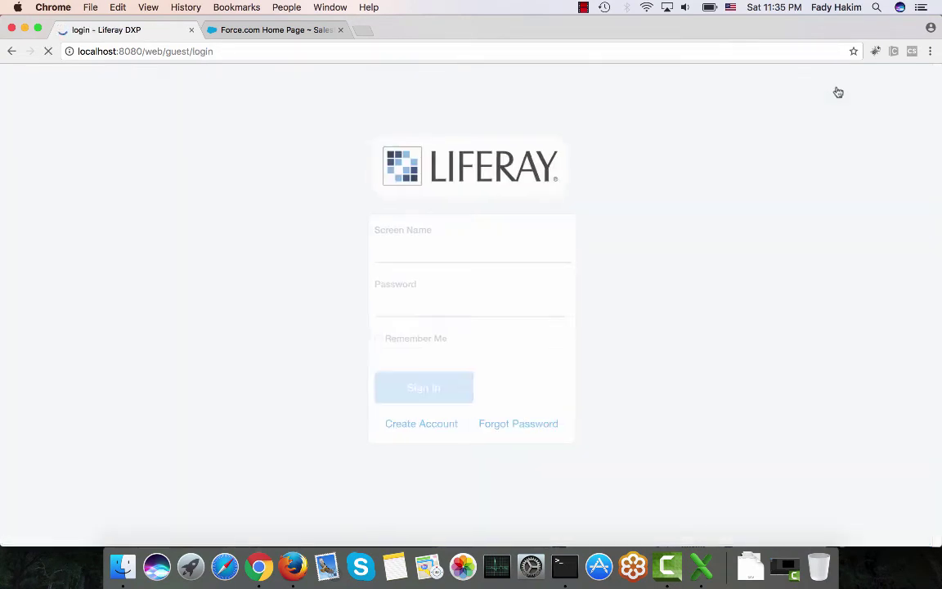
text(bruno)
key(Tab)
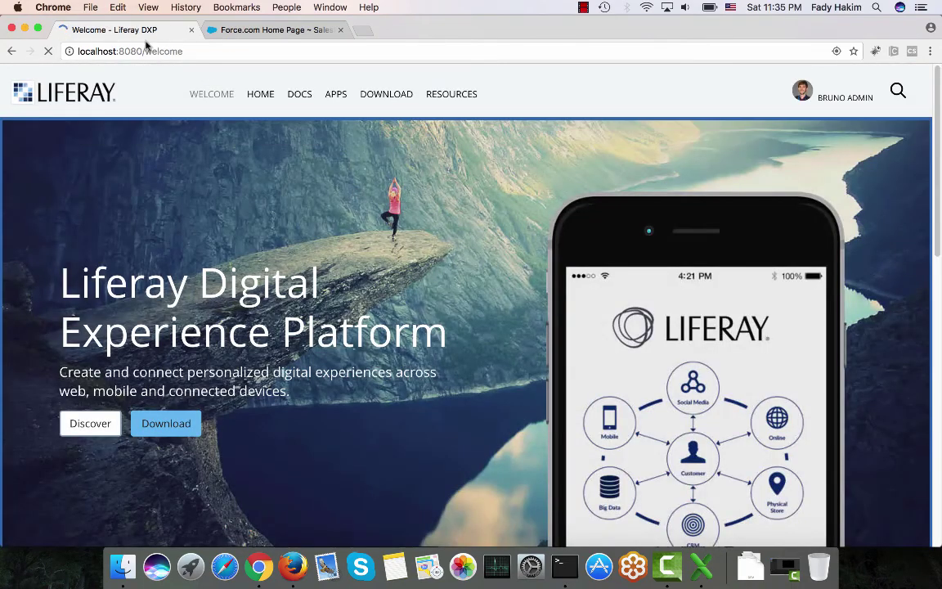
Remove /welcome from the address to load the site root at localhost:8080.
drag(143, 51, 265, 50)
key(BackSpace)
key(Return)
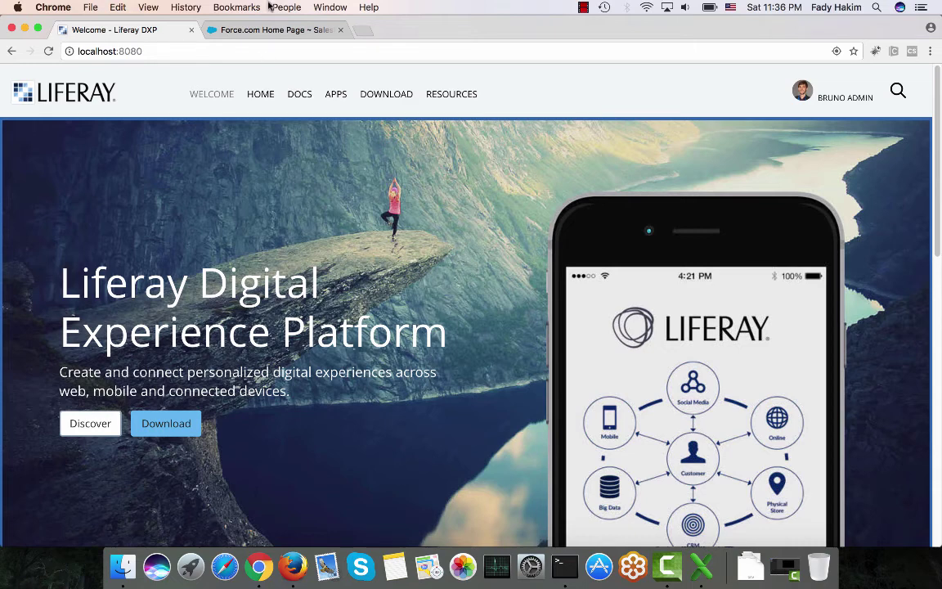
scroll(92, 100, up, 2)
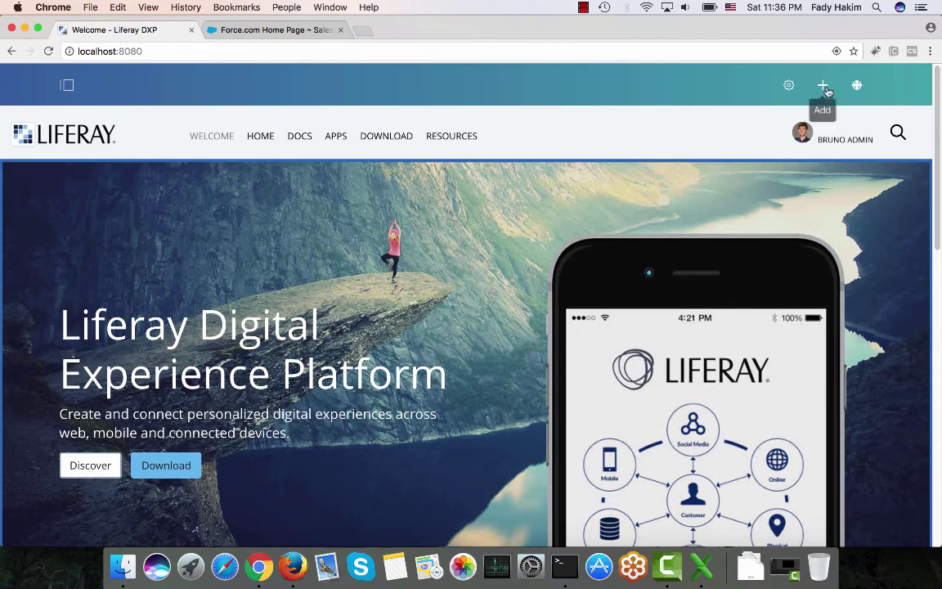
click(823, 85)
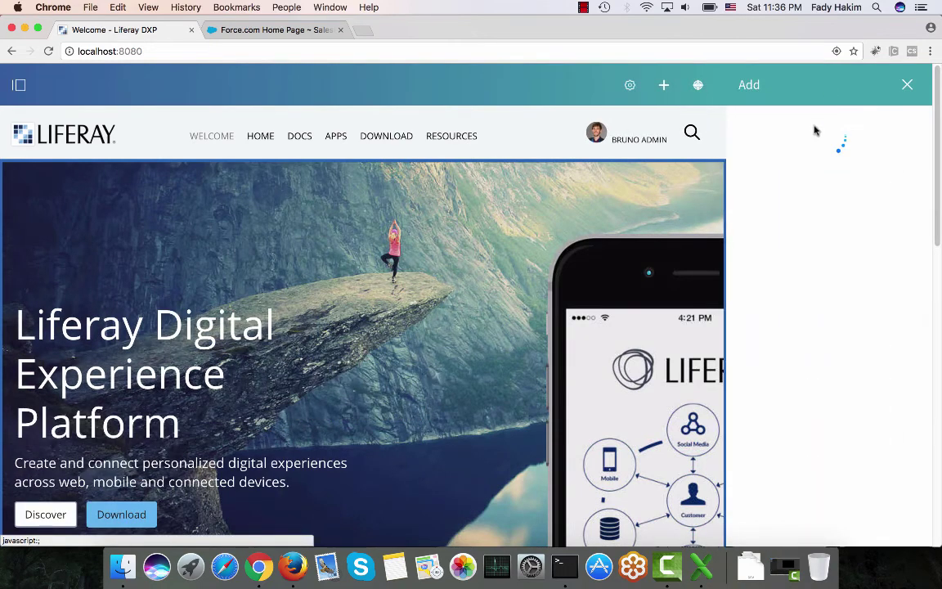
Browse the Applications categories and place Amazon Search at the top of the page.
click(806, 124)
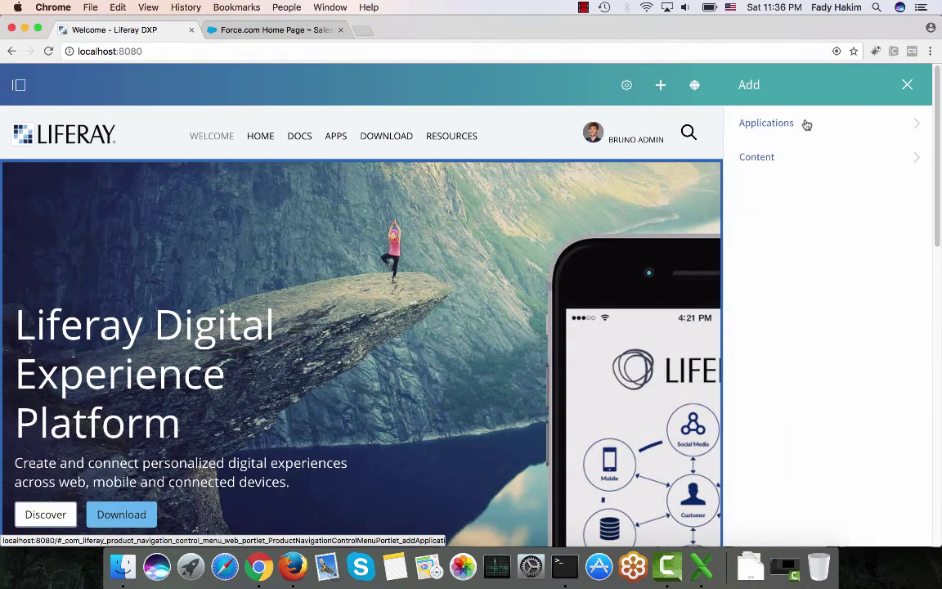
click(806, 123)
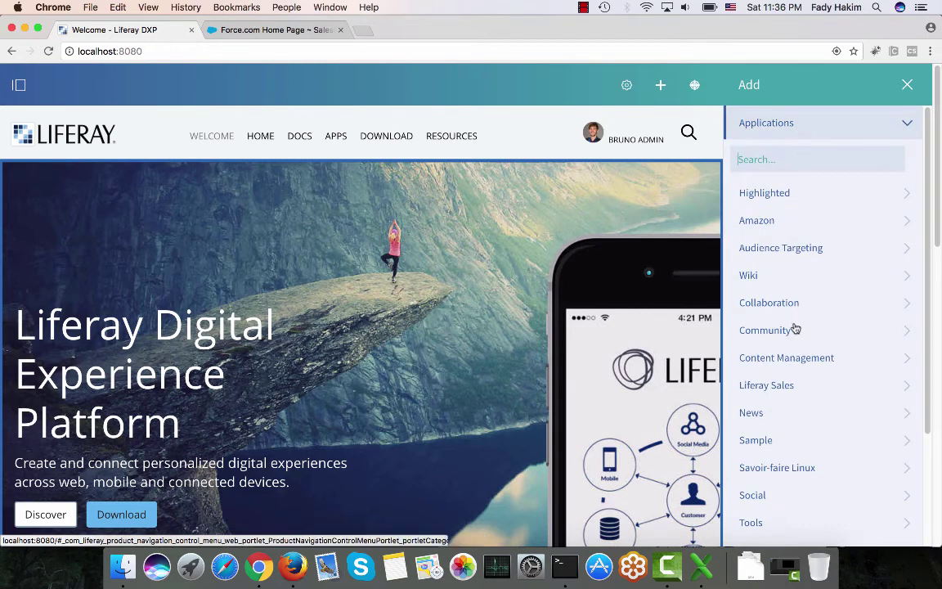
scroll(795, 330, down, 2)
scroll(795, 271, up, 2)
click(774, 229)
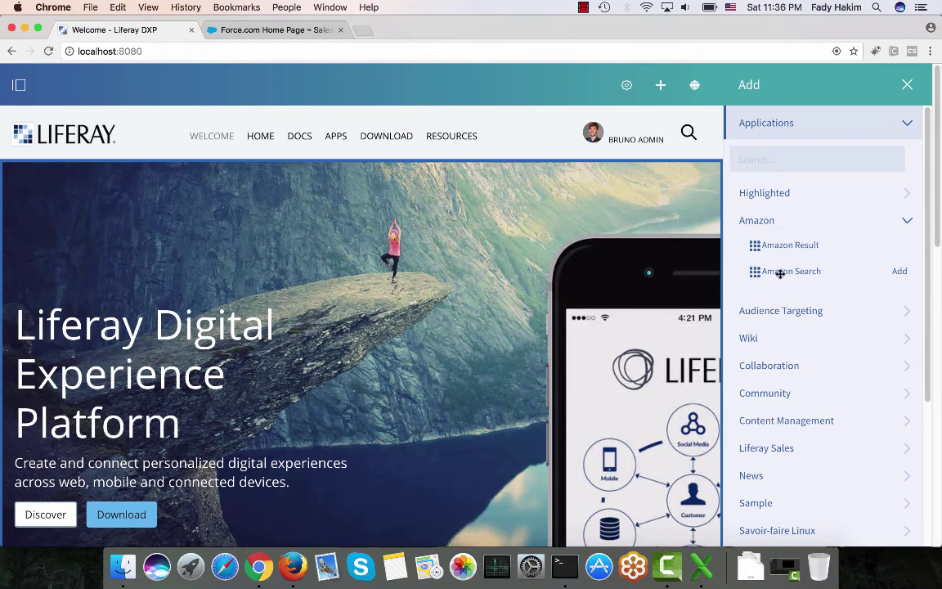
drag(787, 270, 595, 200)
Remove the Amazon Search portlet, expand Liferay Sales, and go to the Apps page.
click(711, 154)
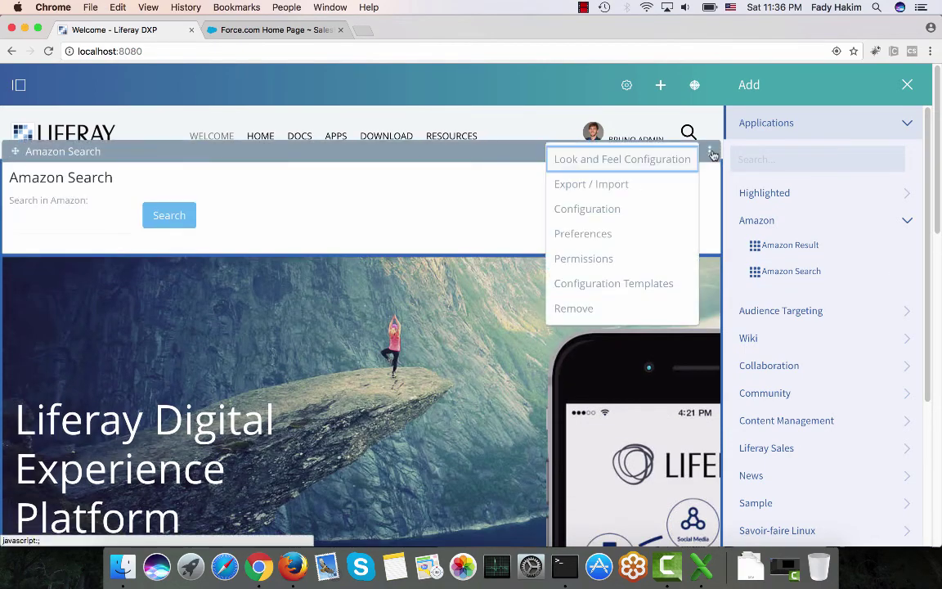
click(582, 308)
click(571, 205)
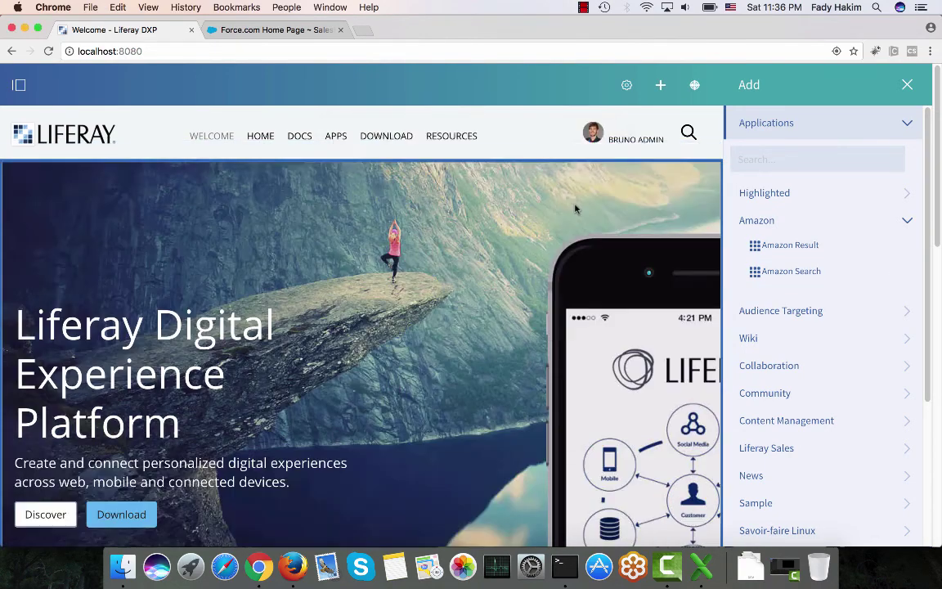
scroll(821, 298, down, 4)
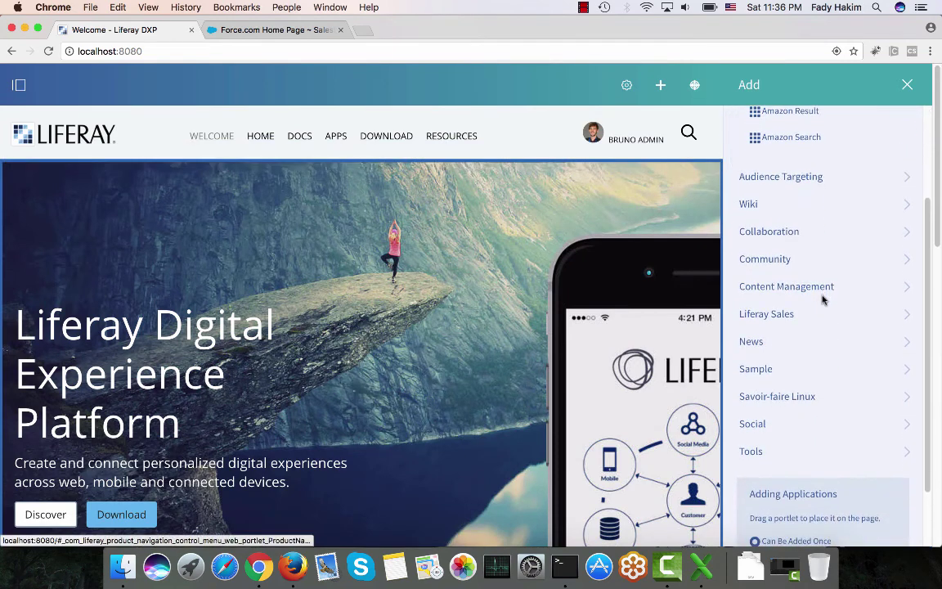
scroll(821, 300, up, 4)
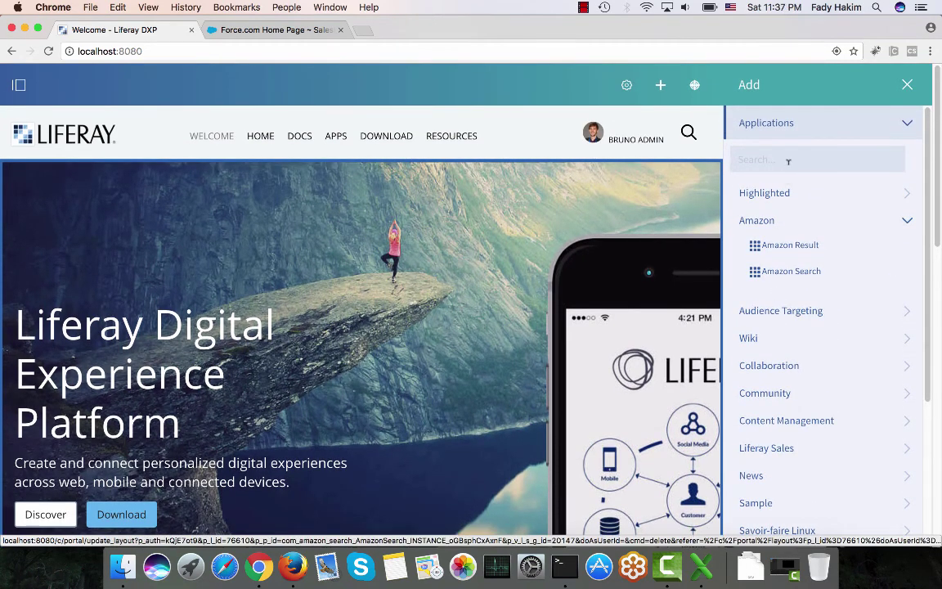
click(788, 448)
scroll(788, 451, down, 2)
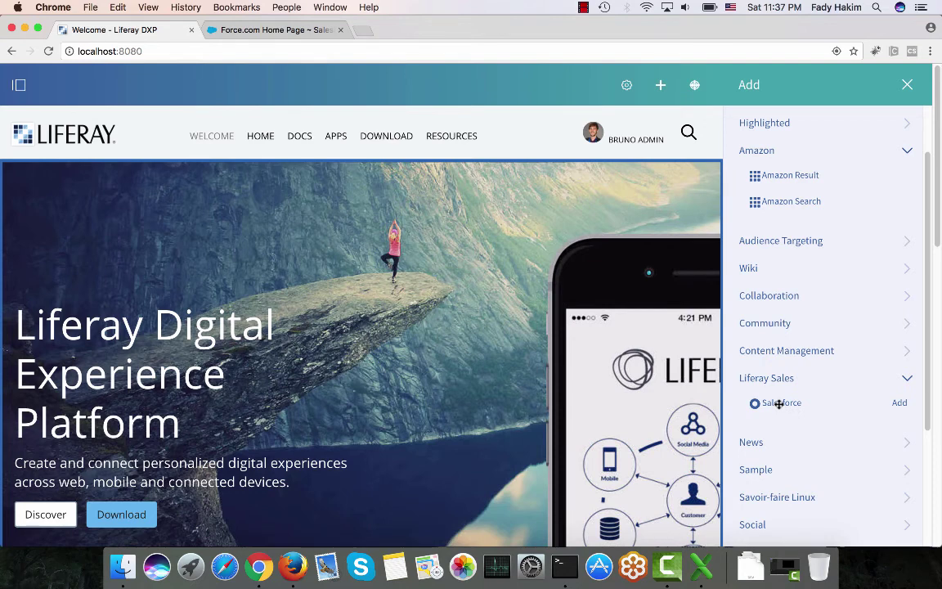
click(341, 145)
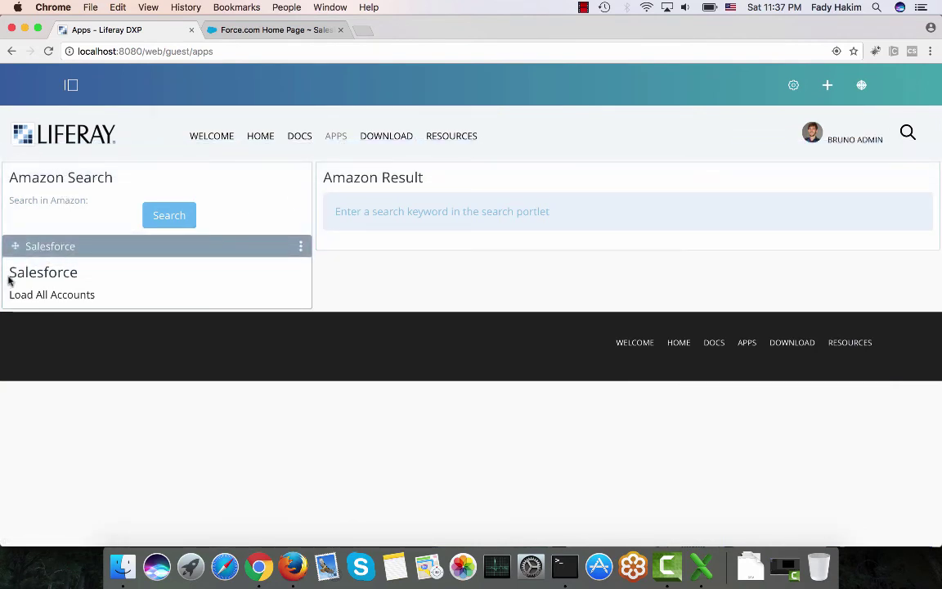
Search Amazon for 'doll'.
click(103, 220)
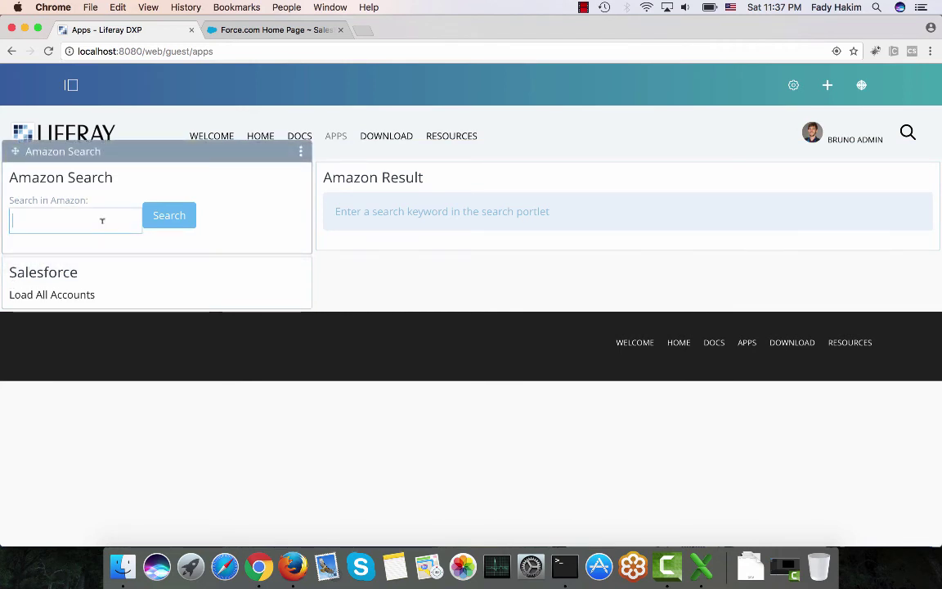
text(doll)
click(164, 225)
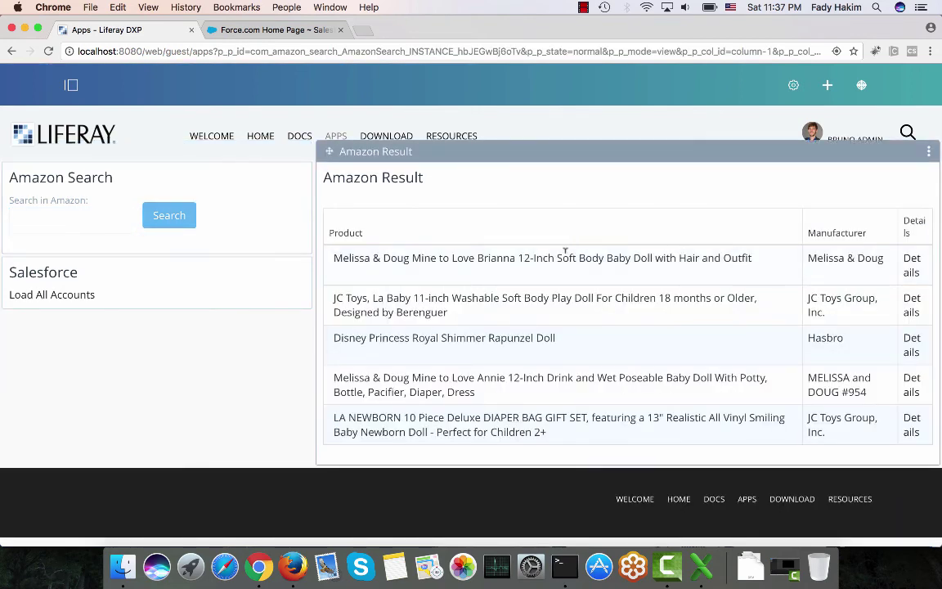
Open the first two dolls' Details pages in new tabs, view them, and close them.
right_click(909, 264)
click(889, 272)
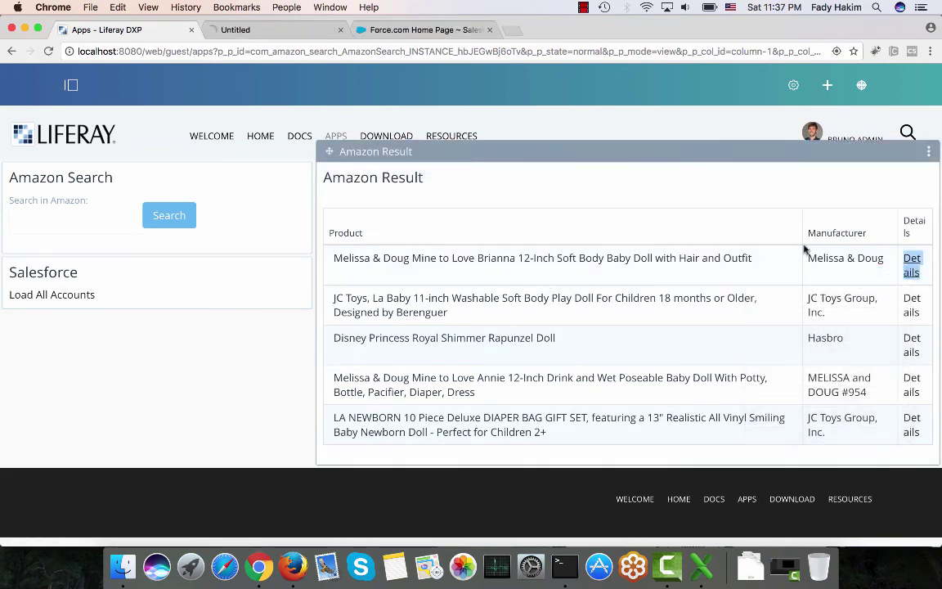
click(295, 30)
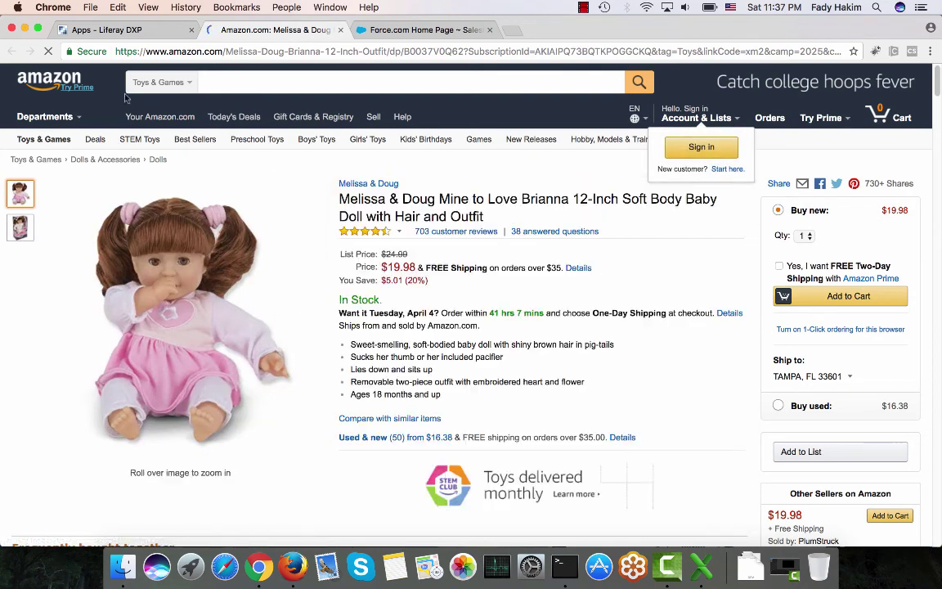
click(341, 30)
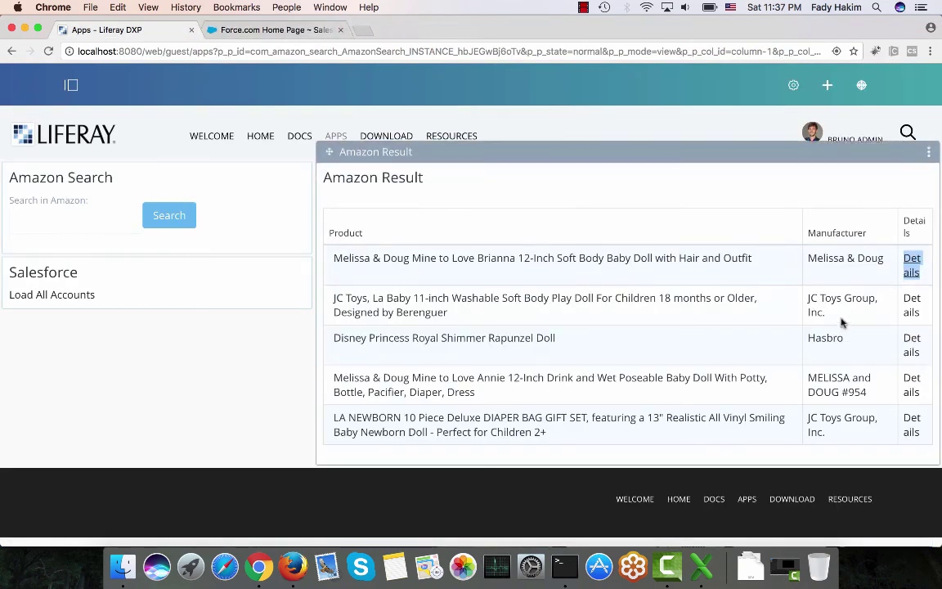
right_click(908, 303)
click(885, 309)
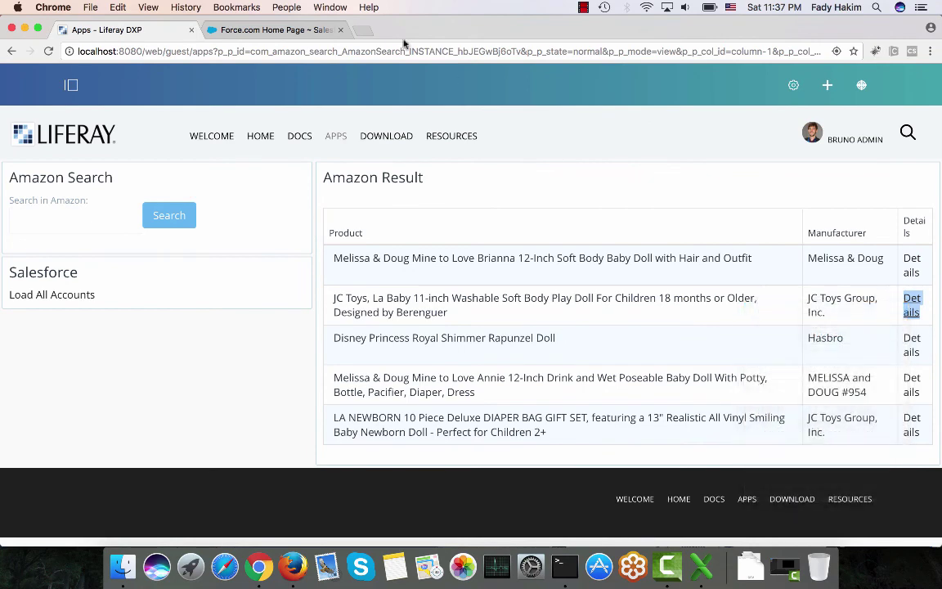
click(278, 29)
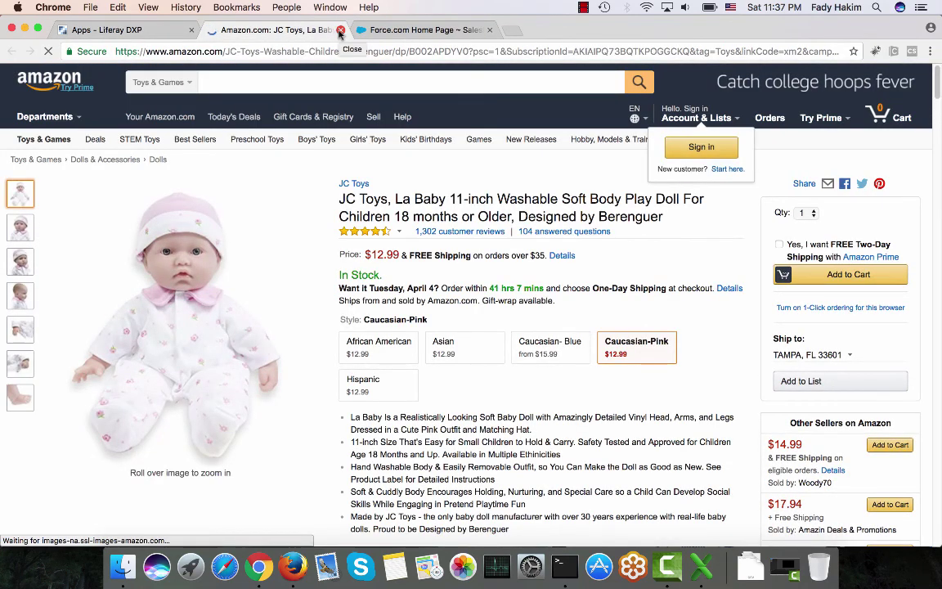
click(340, 30)
Search Amazon for 'car' instead.
click(85, 217)
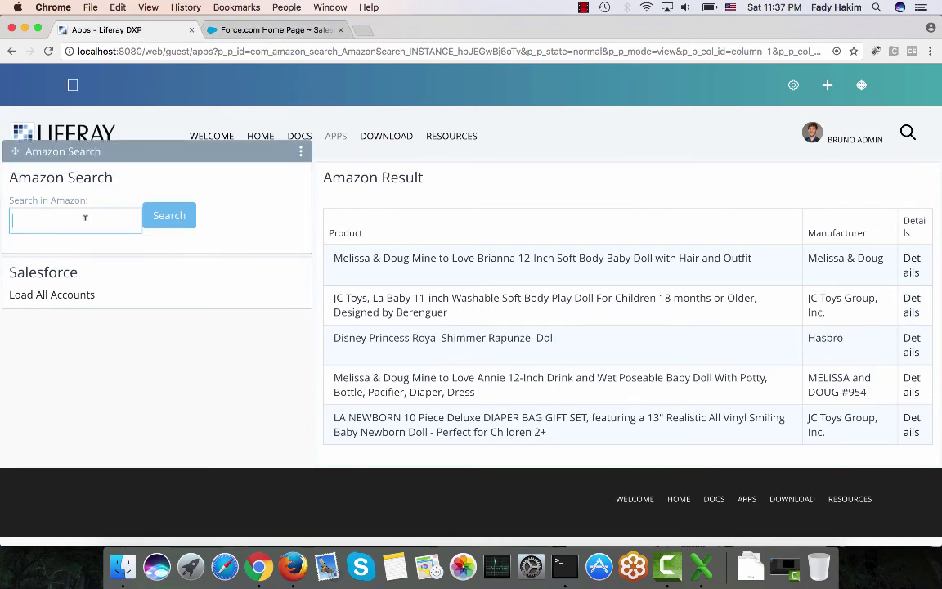
text(car)
click(166, 218)
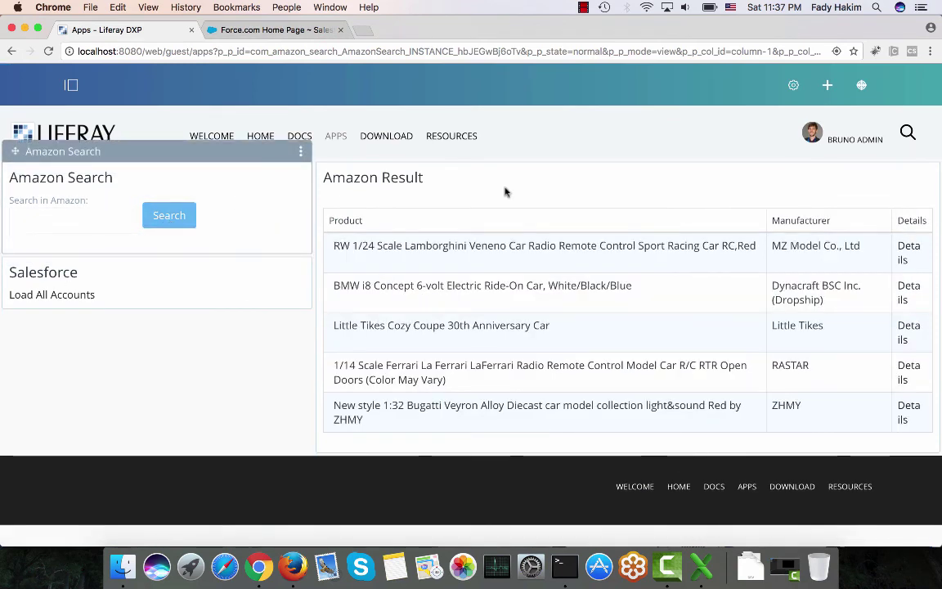
right_click(904, 247)
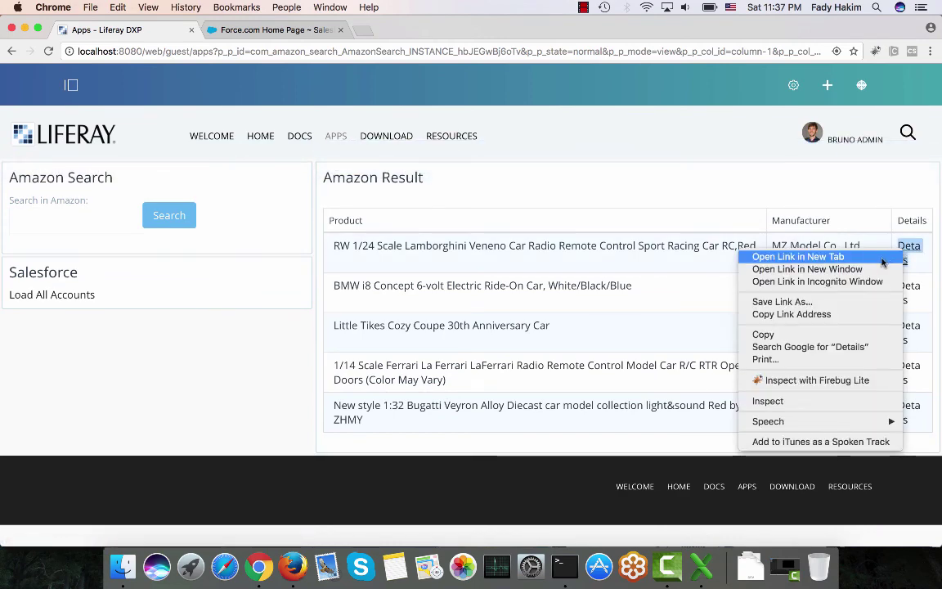
click(881, 258)
click(264, 31)
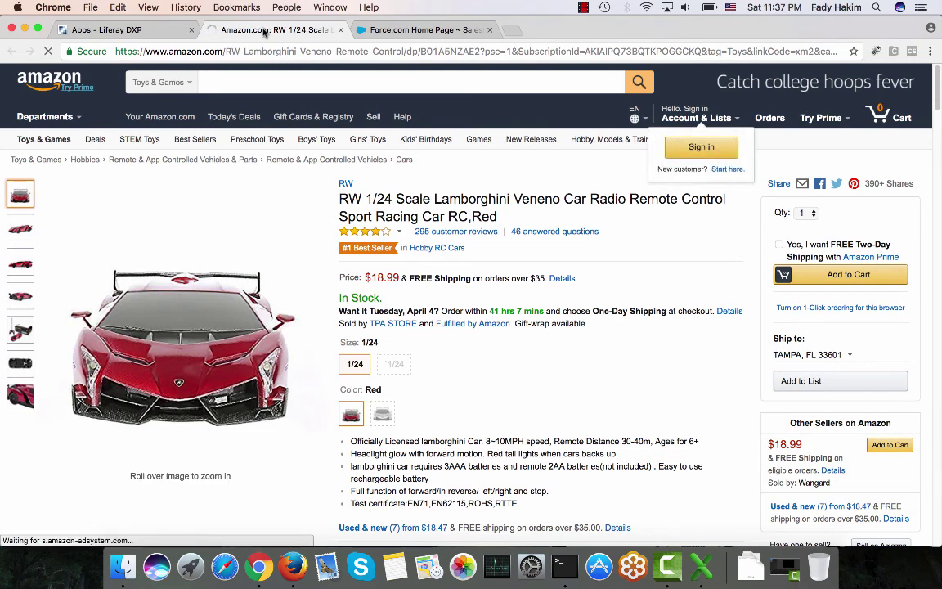
click(166, 34)
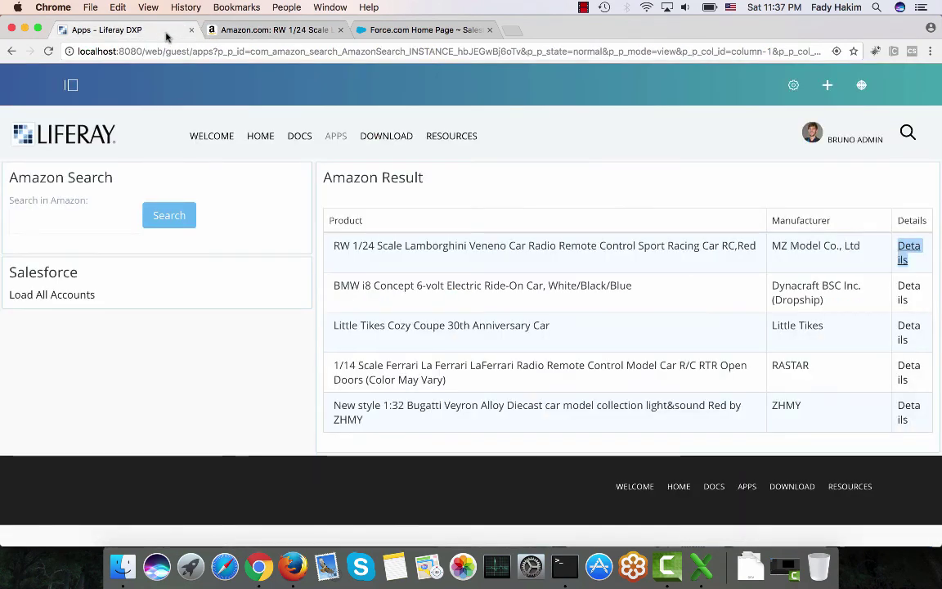
click(341, 31)
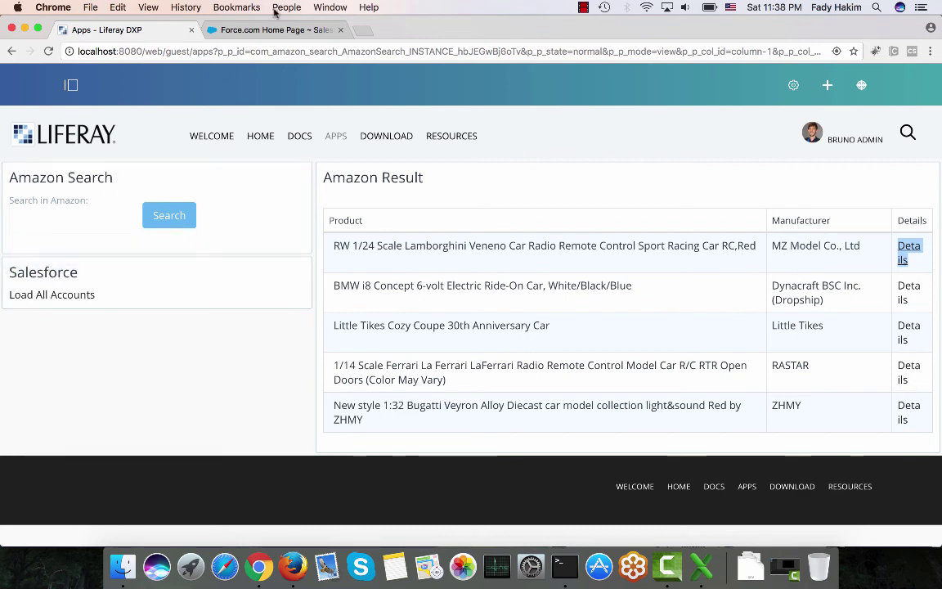
Open the Accounts list on the Salesforce site, then return to the Liferay Apps page.
click(245, 28)
click(206, 127)
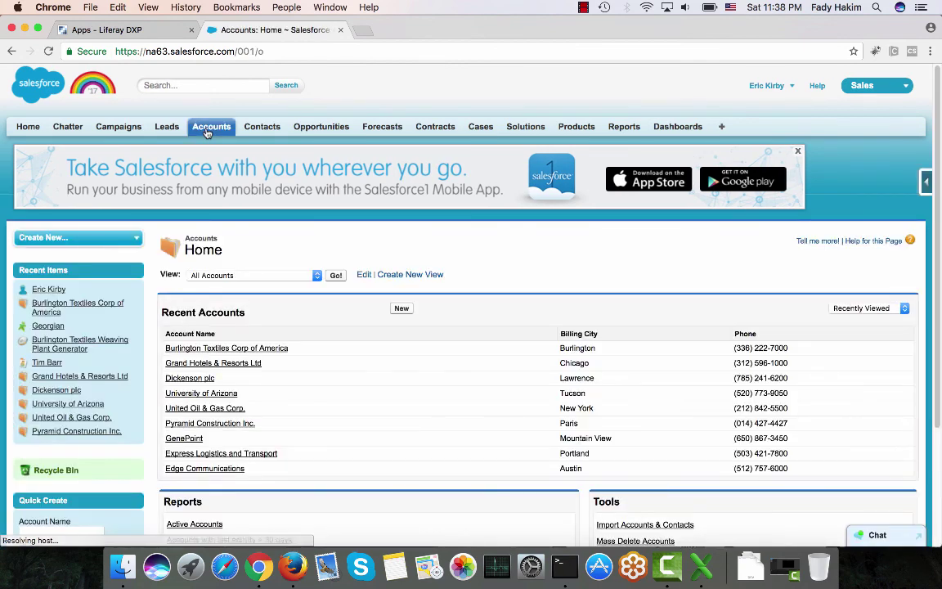
click(125, 31)
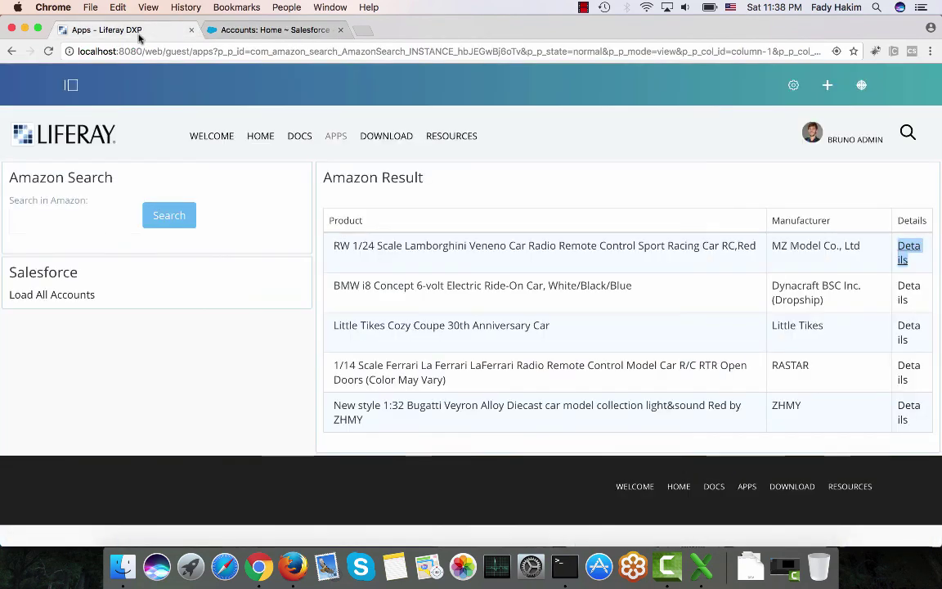
Load All Accounts in the Salesforce portlet and compare it with Salesforce's Accounts list.
click(62, 296)
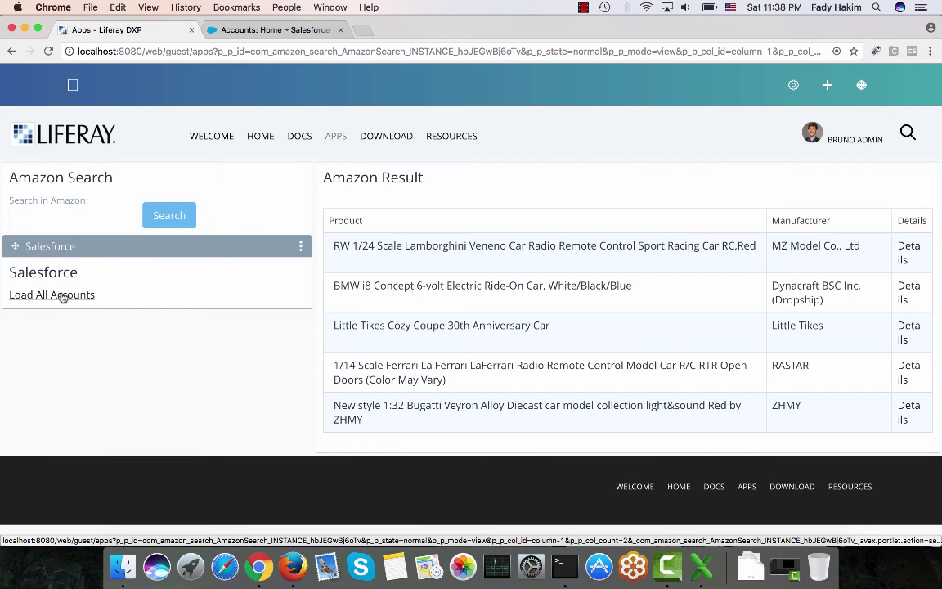
scroll(88, 327, down, 5)
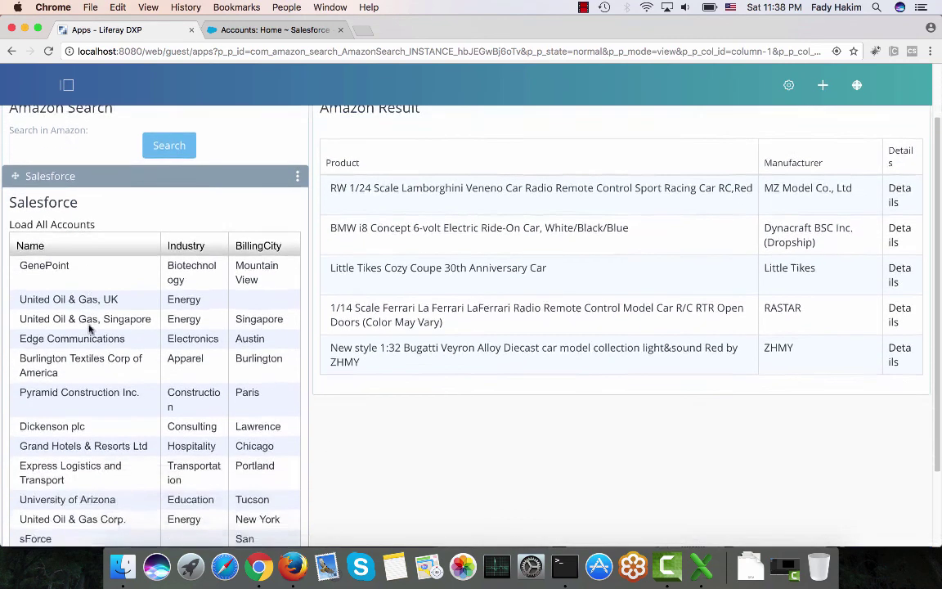
scroll(102, 283, up, 2)
click(245, 29)
scroll(237, 328, down, 3)
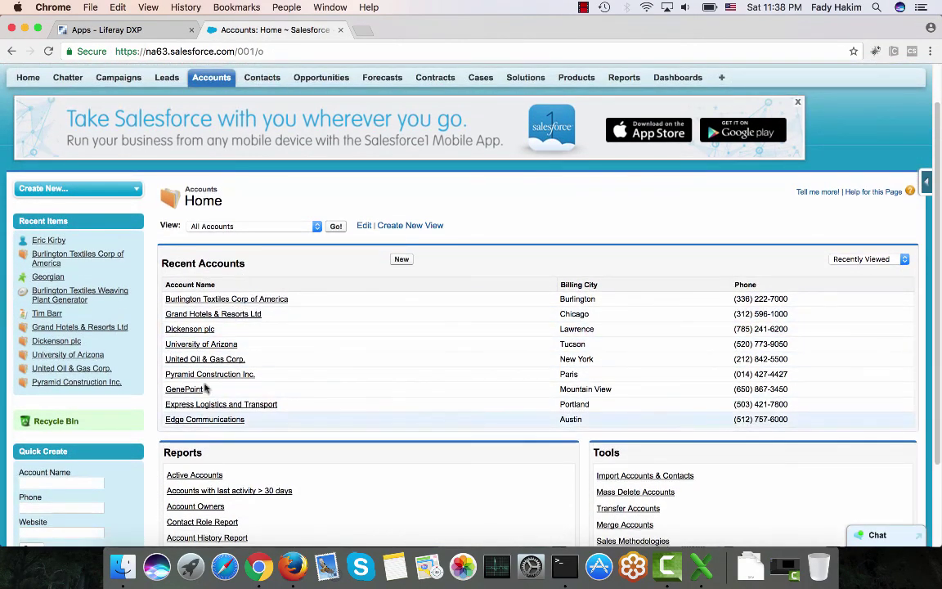
click(139, 30)
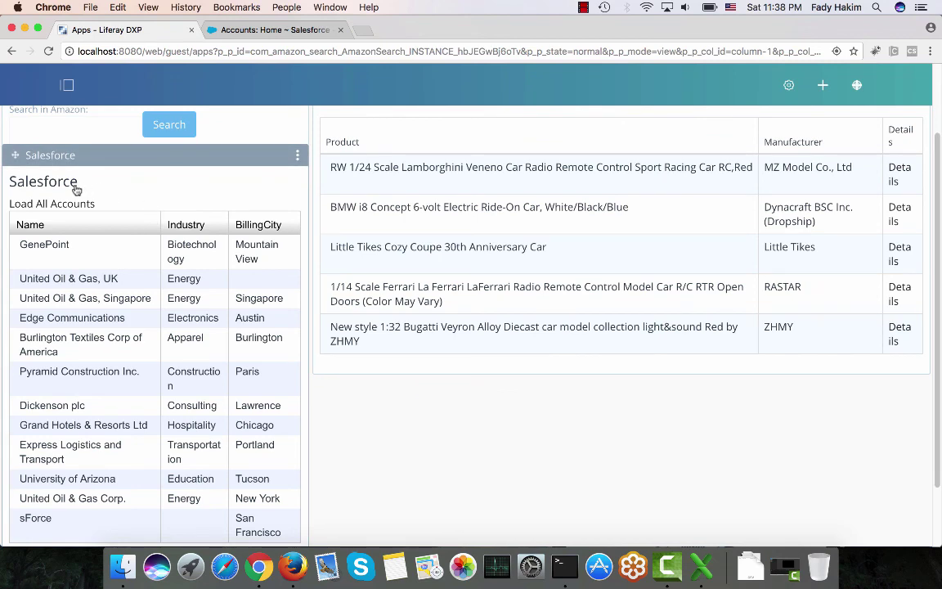
scroll(73, 189, up, 3)
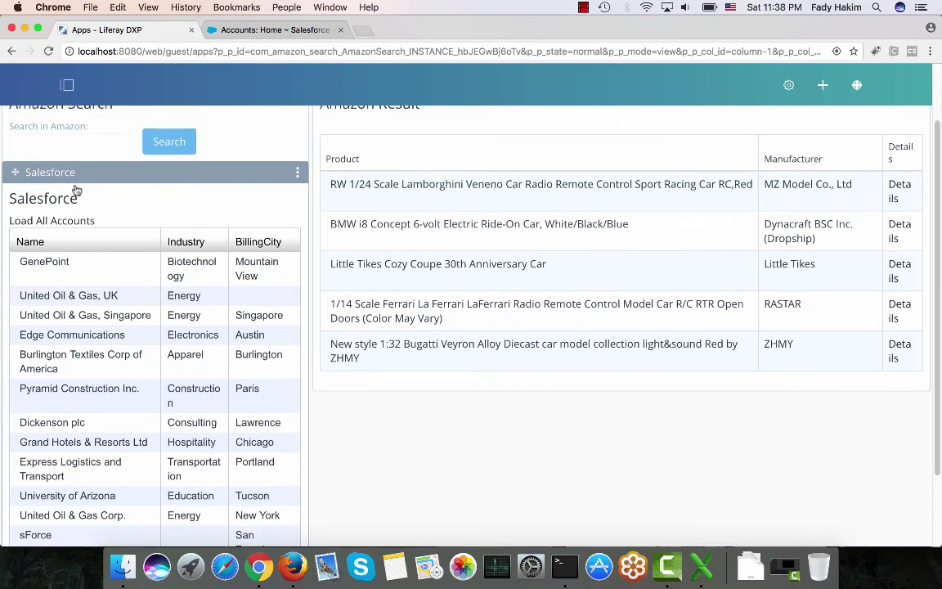